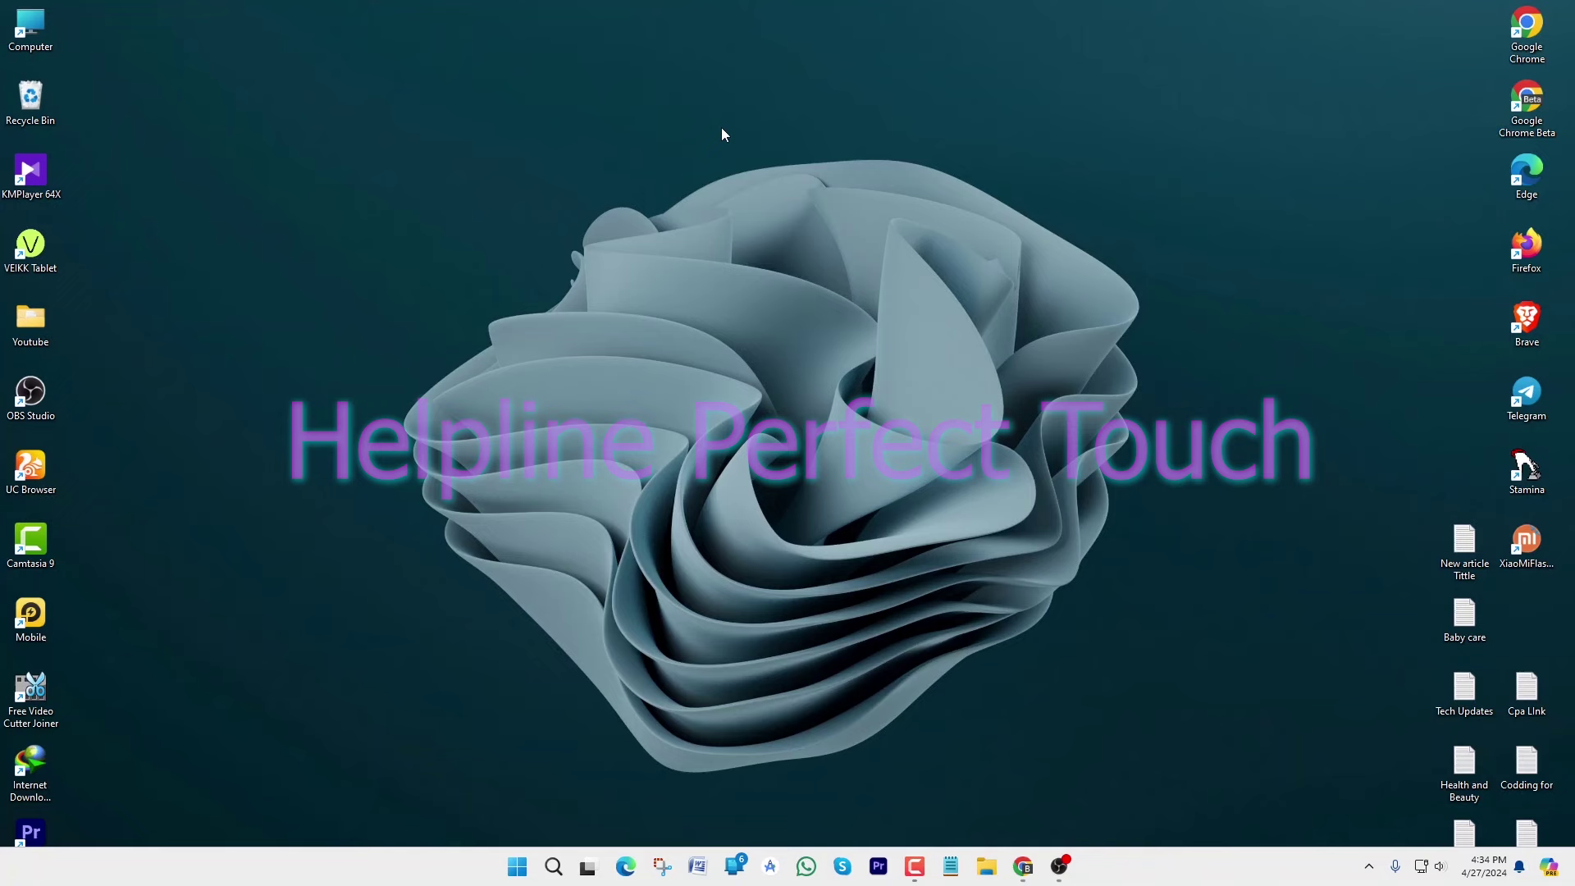
# Switch to Google Chrome and open the website capterra.com
pyautogui.click(1021, 867)
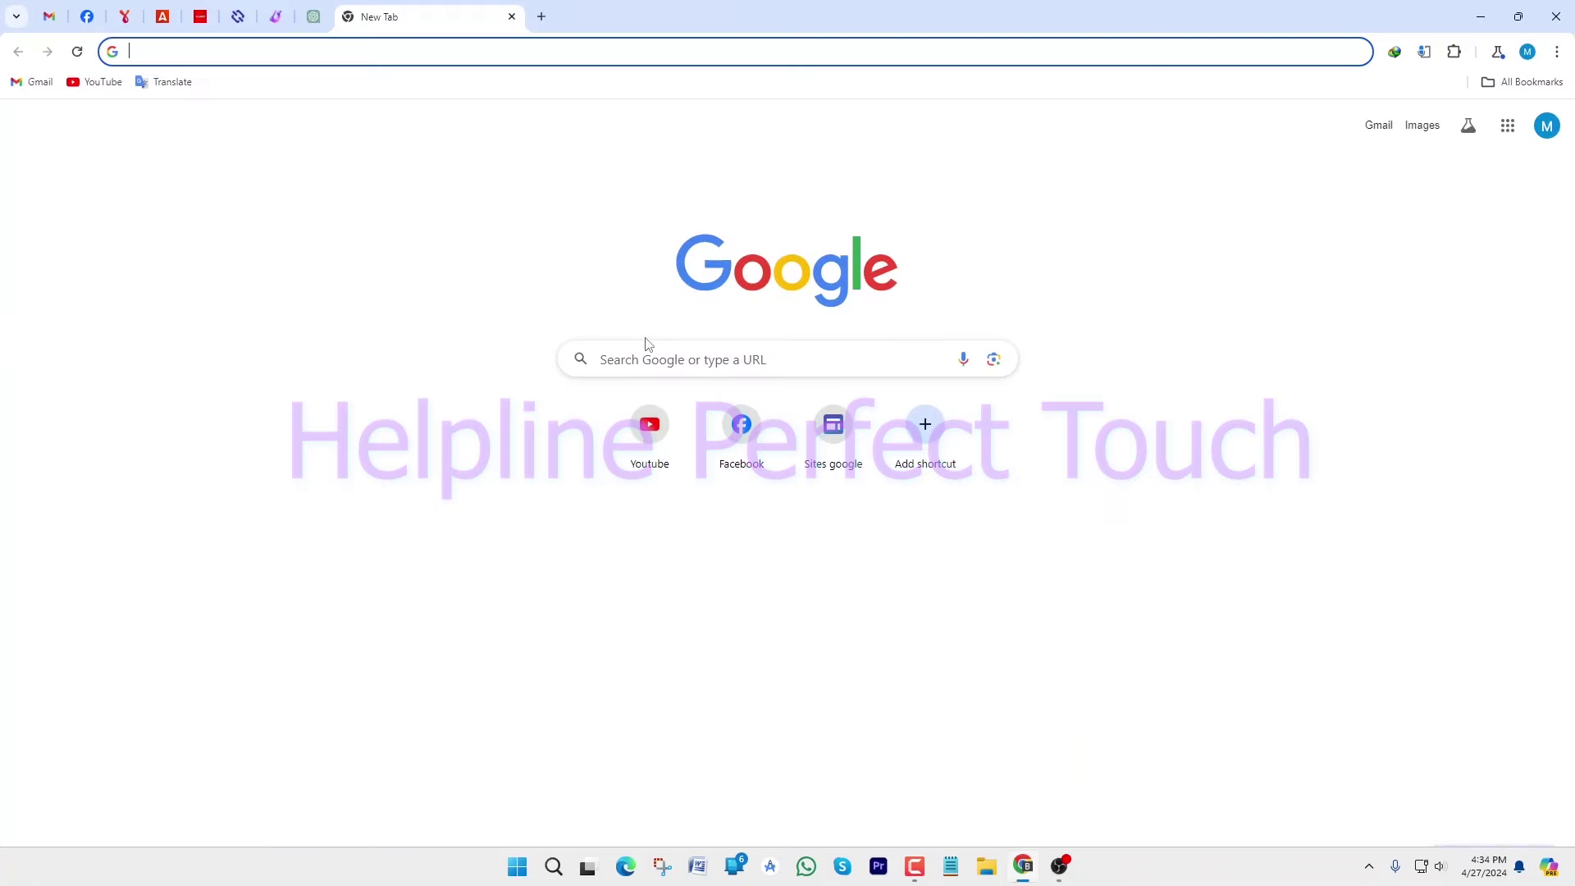
pyautogui.write('capte')
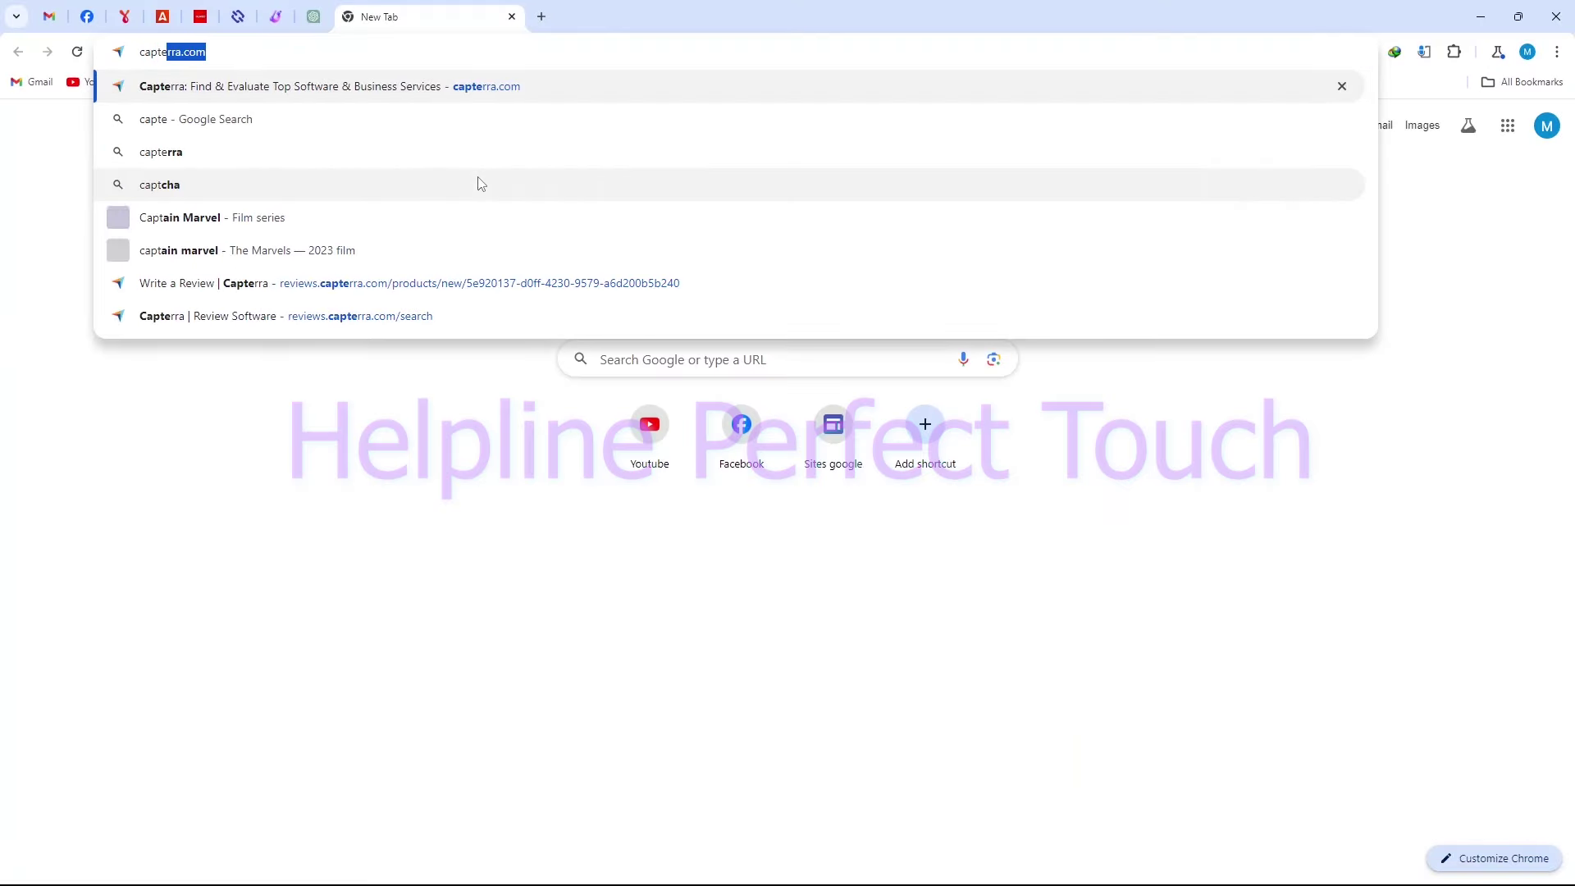
pyautogui.write('rra.com')
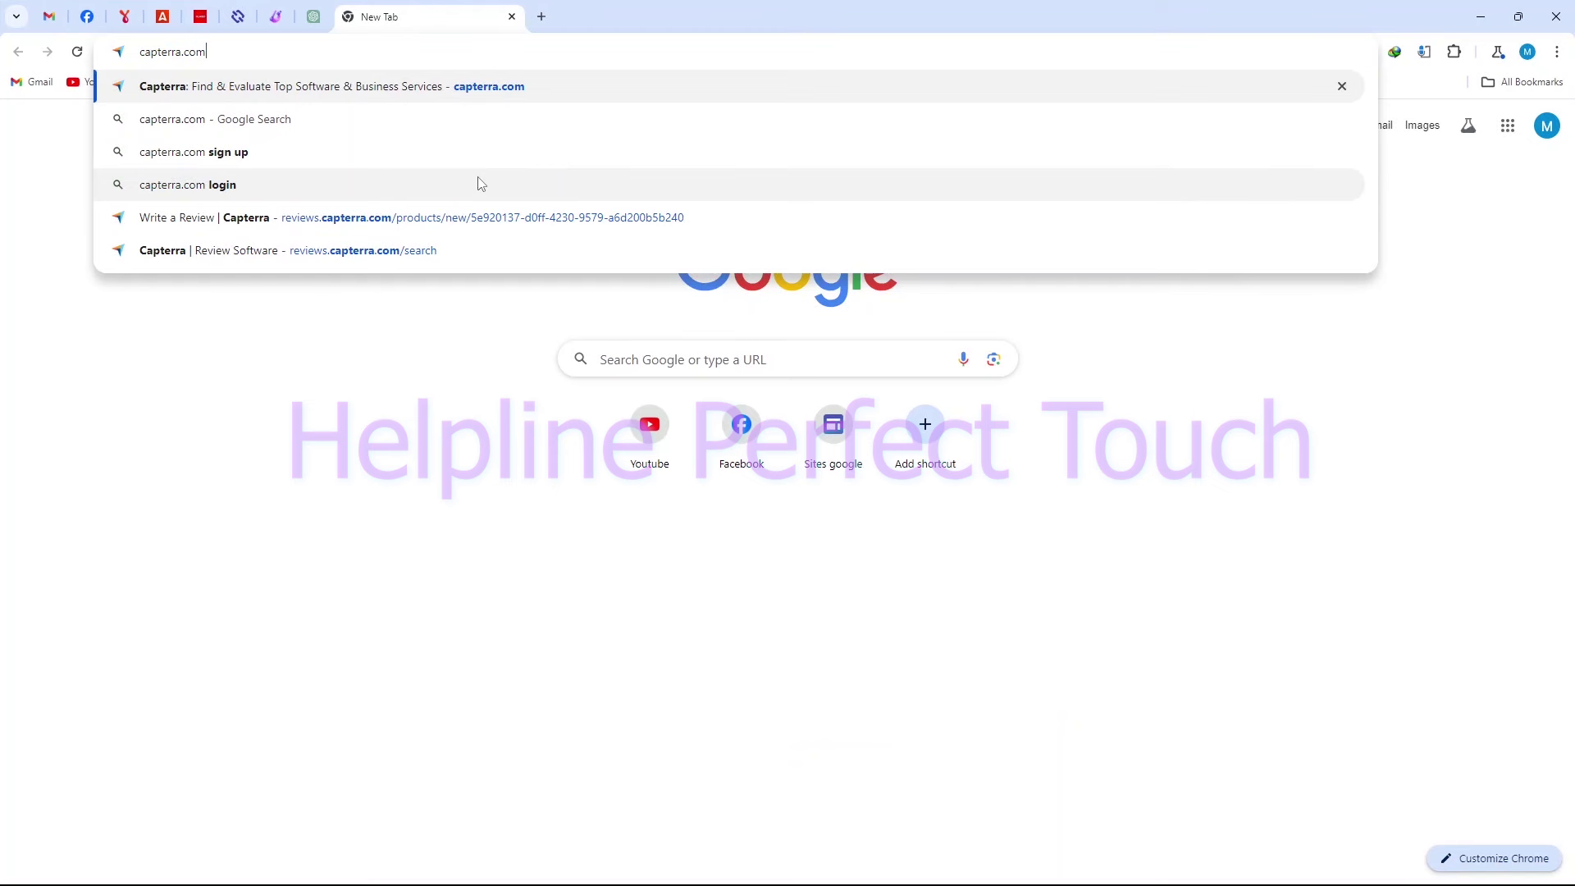
pyautogui.moveTo(56, 31); pyautogui.dragTo(345, 78)
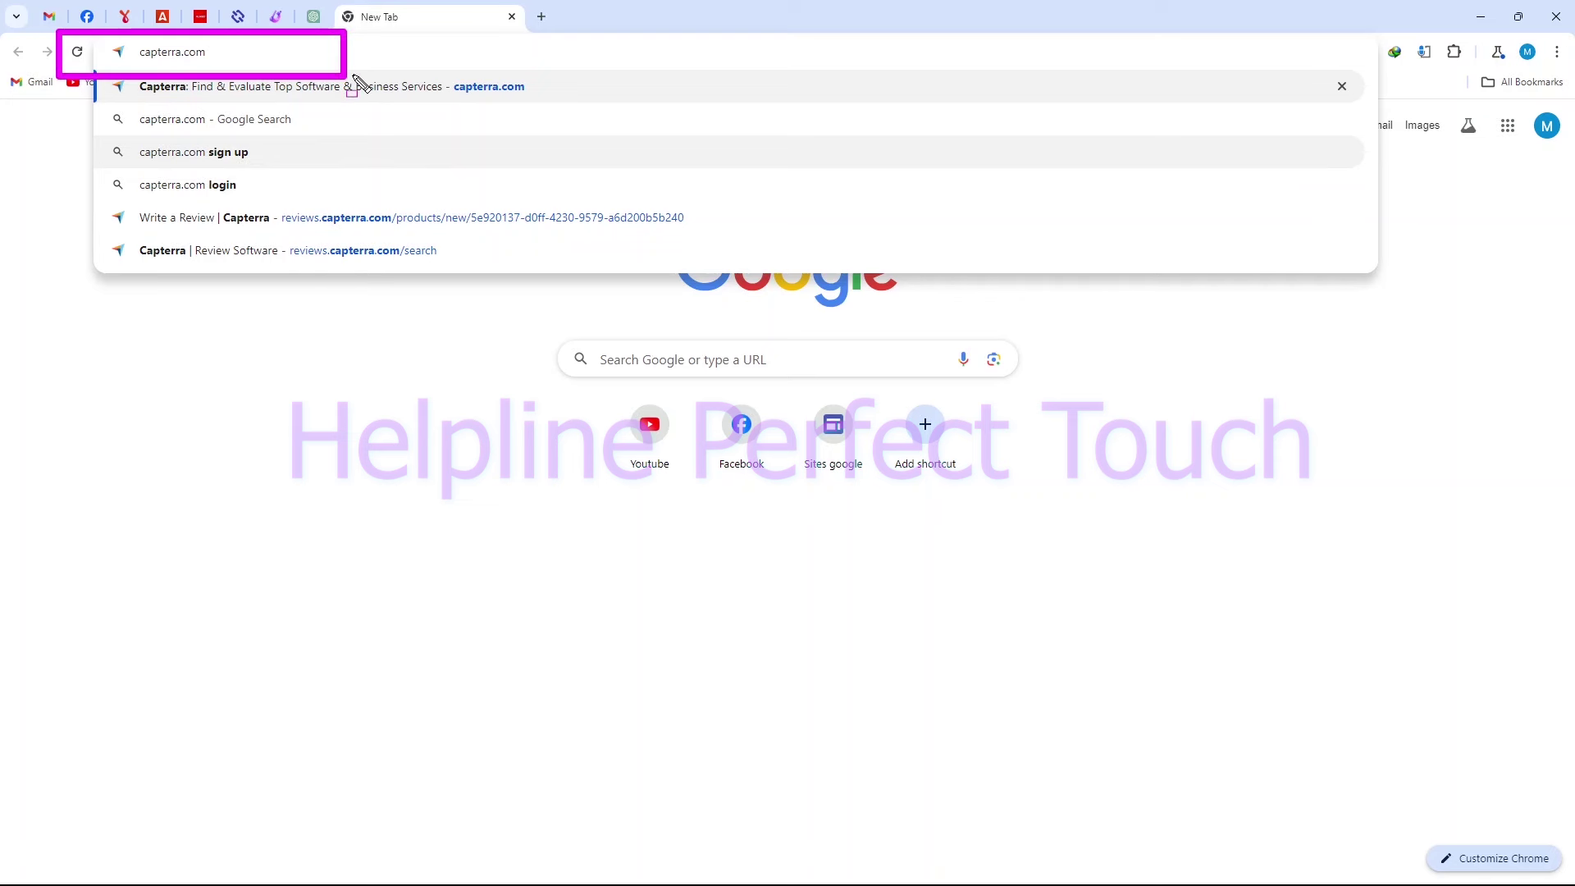
pyautogui.press('Escape')
pyautogui.click(364, 54)
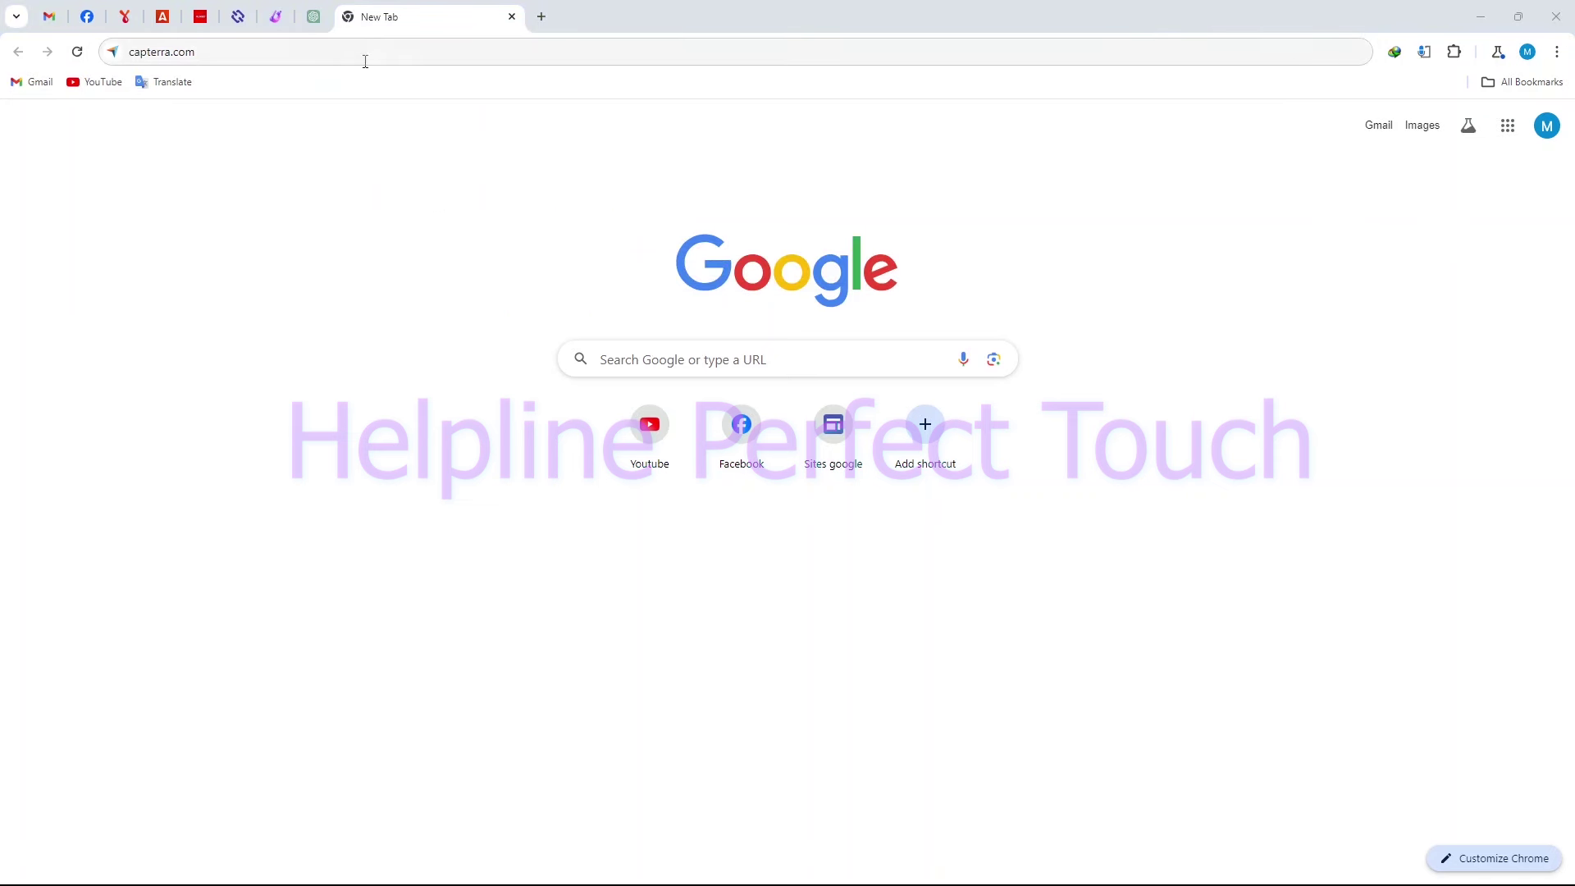
pyautogui.press('Return')
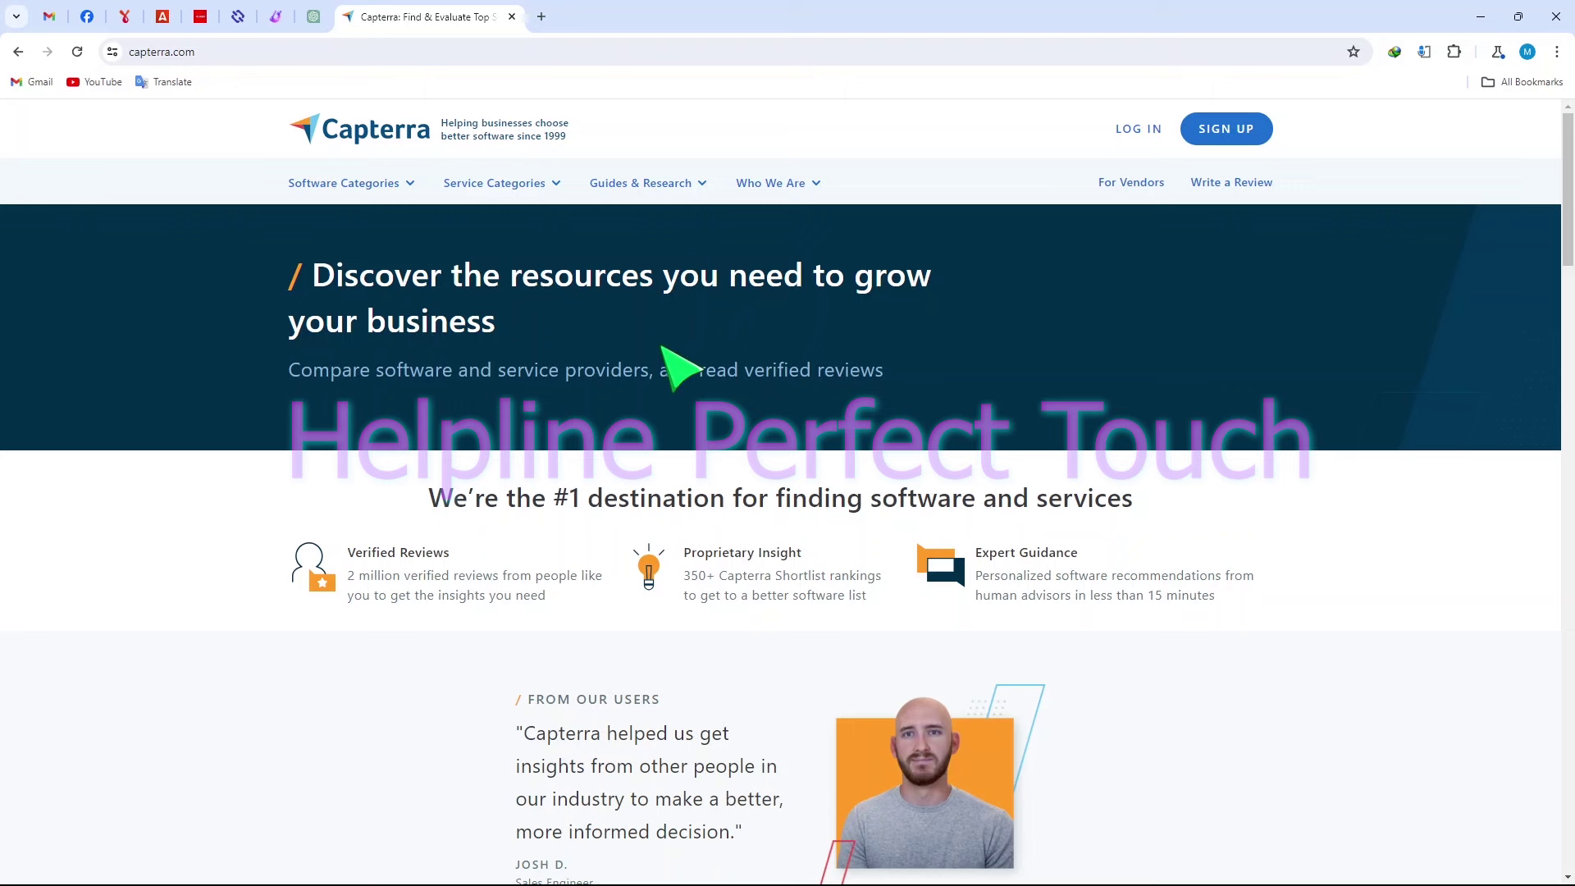
# Open Capterra's sign-up form with its Google, LinkedIn and email registration options
pyautogui.moveTo(1079, 79); pyautogui.dragTo(1328, 151)
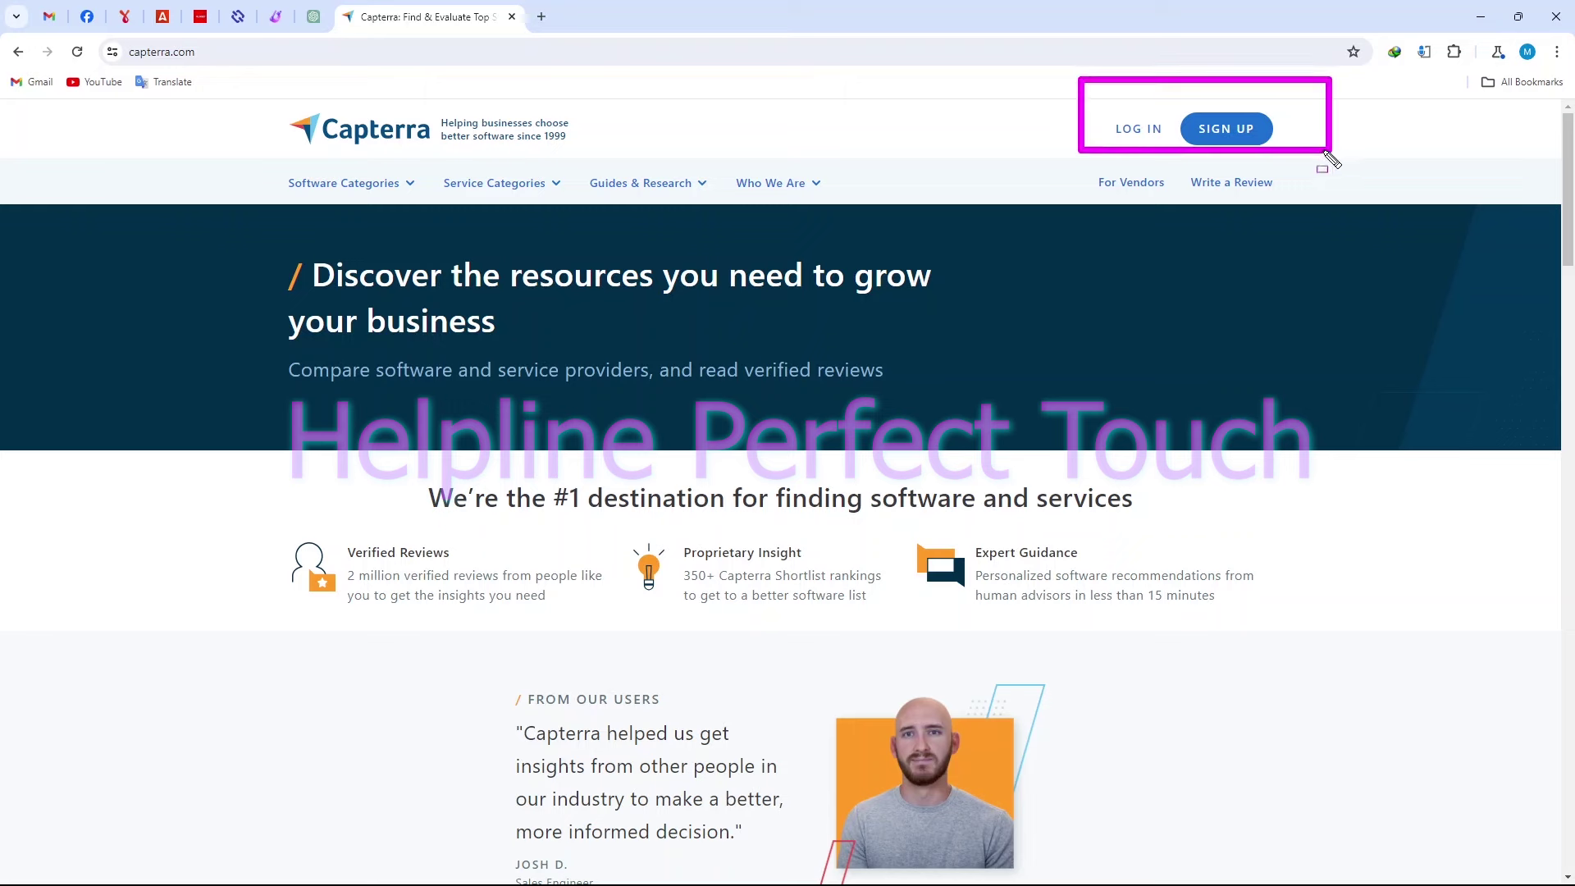
pyautogui.press('Escape')
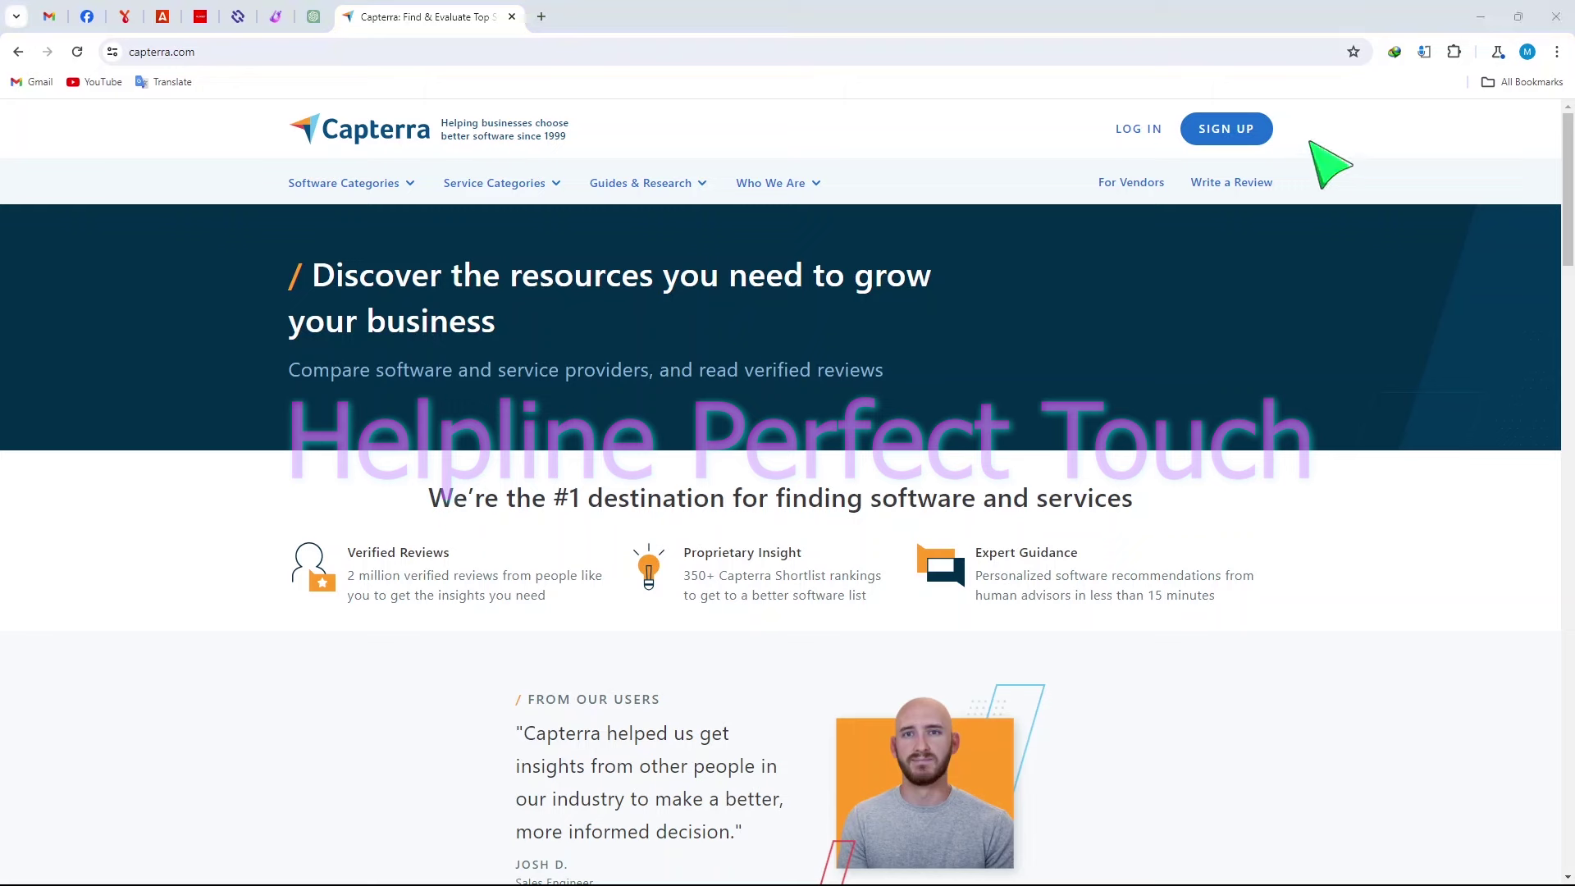
pyautogui.click(1255, 138)
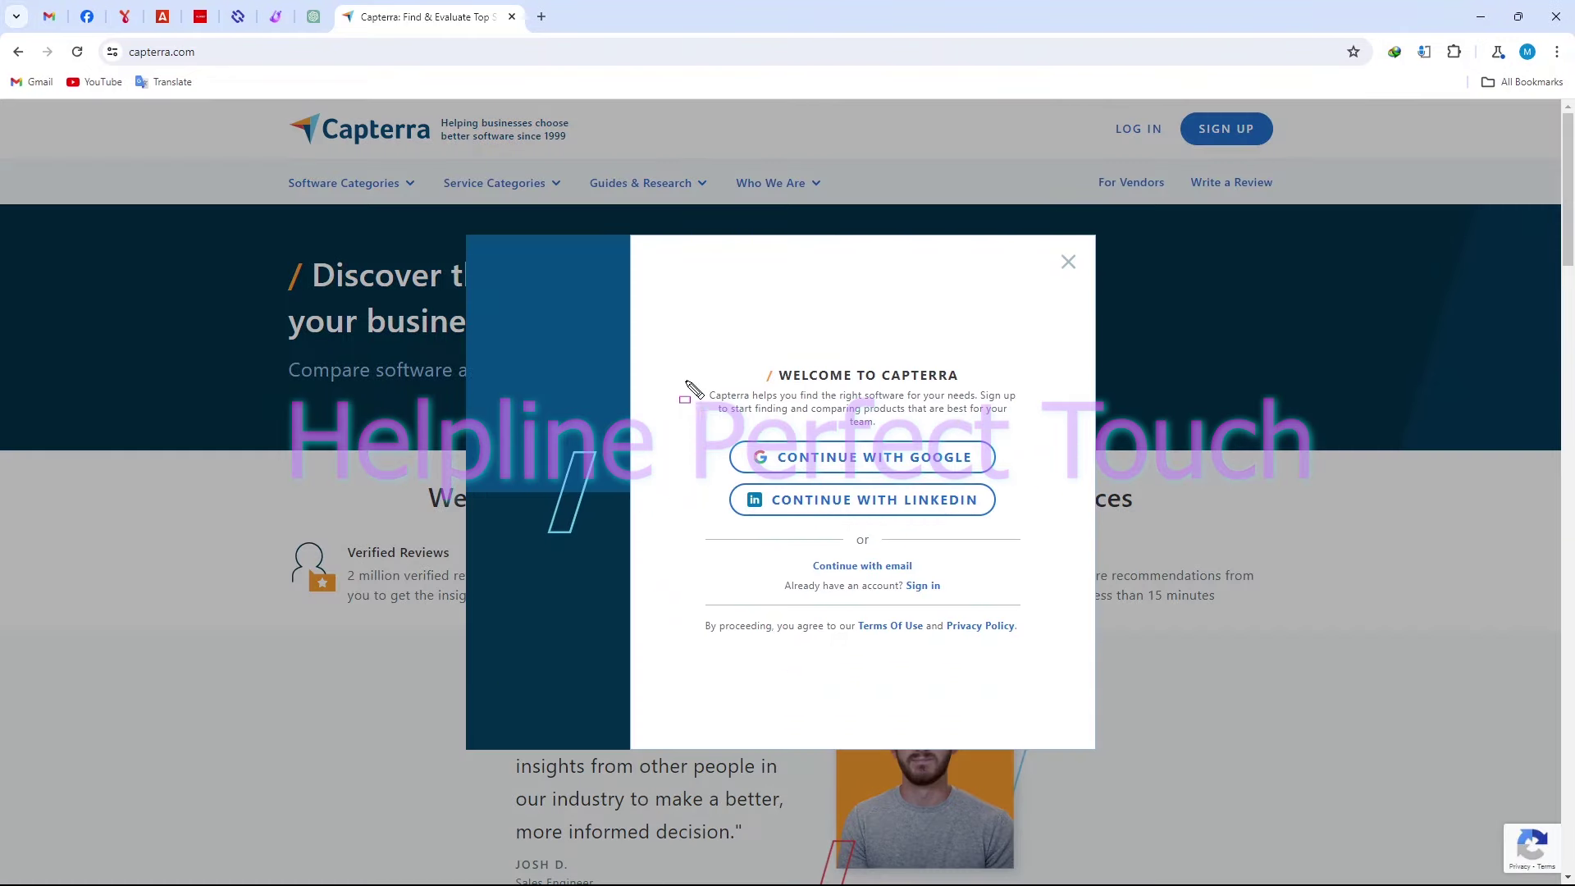
pyautogui.moveTo(679, 369)
pyautogui.mouseDown()
pyautogui.moveTo(1086, 648)
pyautogui.moveTo(1087, 634)
pyautogui.mouseUp()
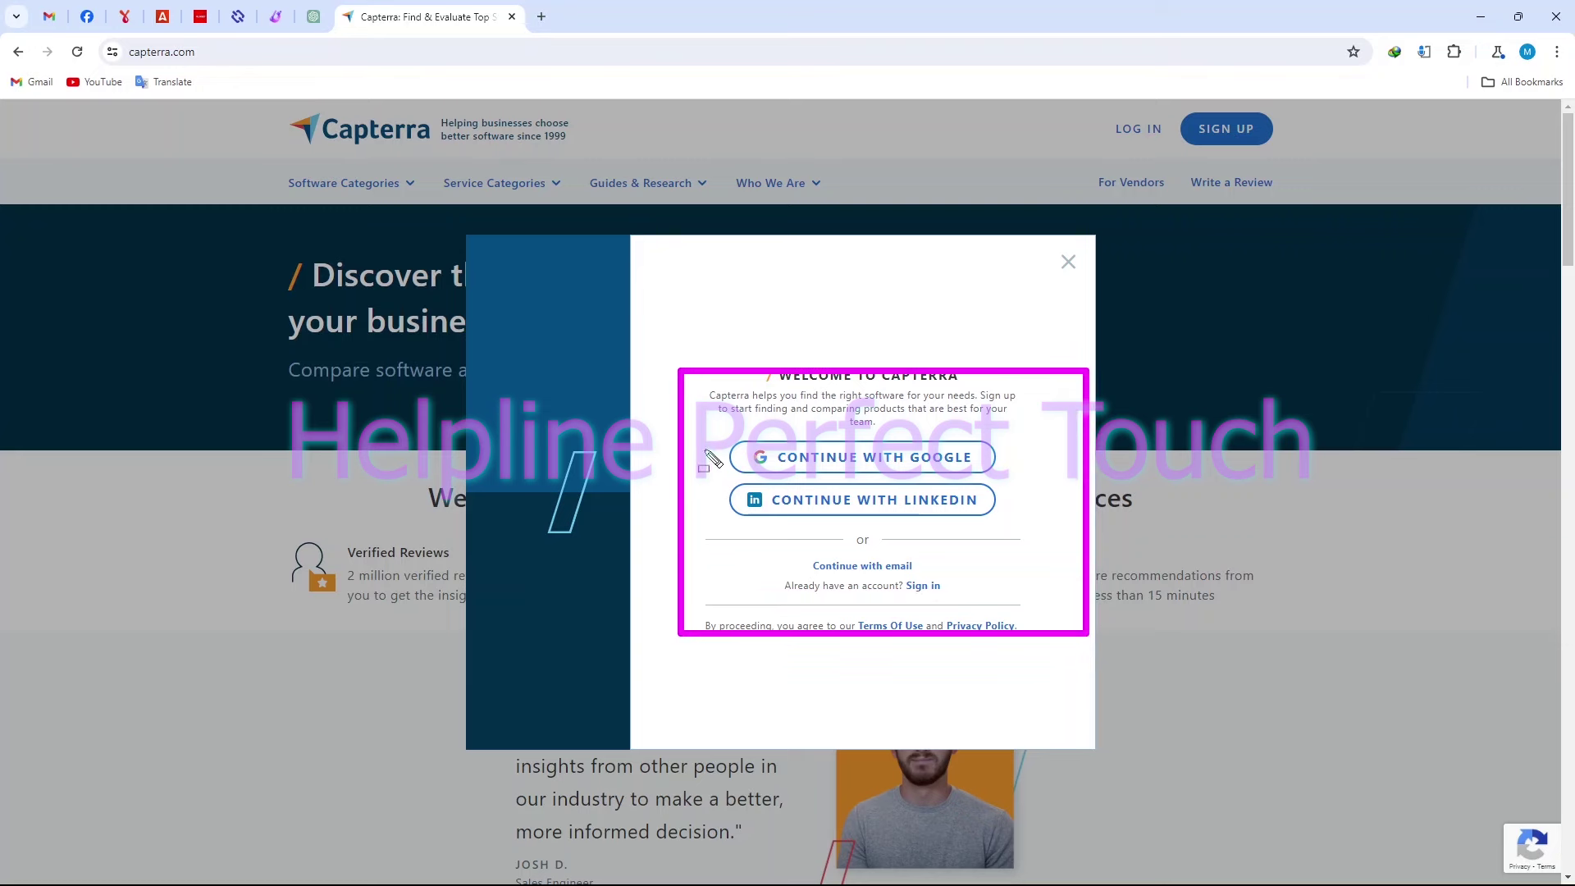
pyautogui.moveTo(844, 459); pyautogui.dragTo(1016, 486)
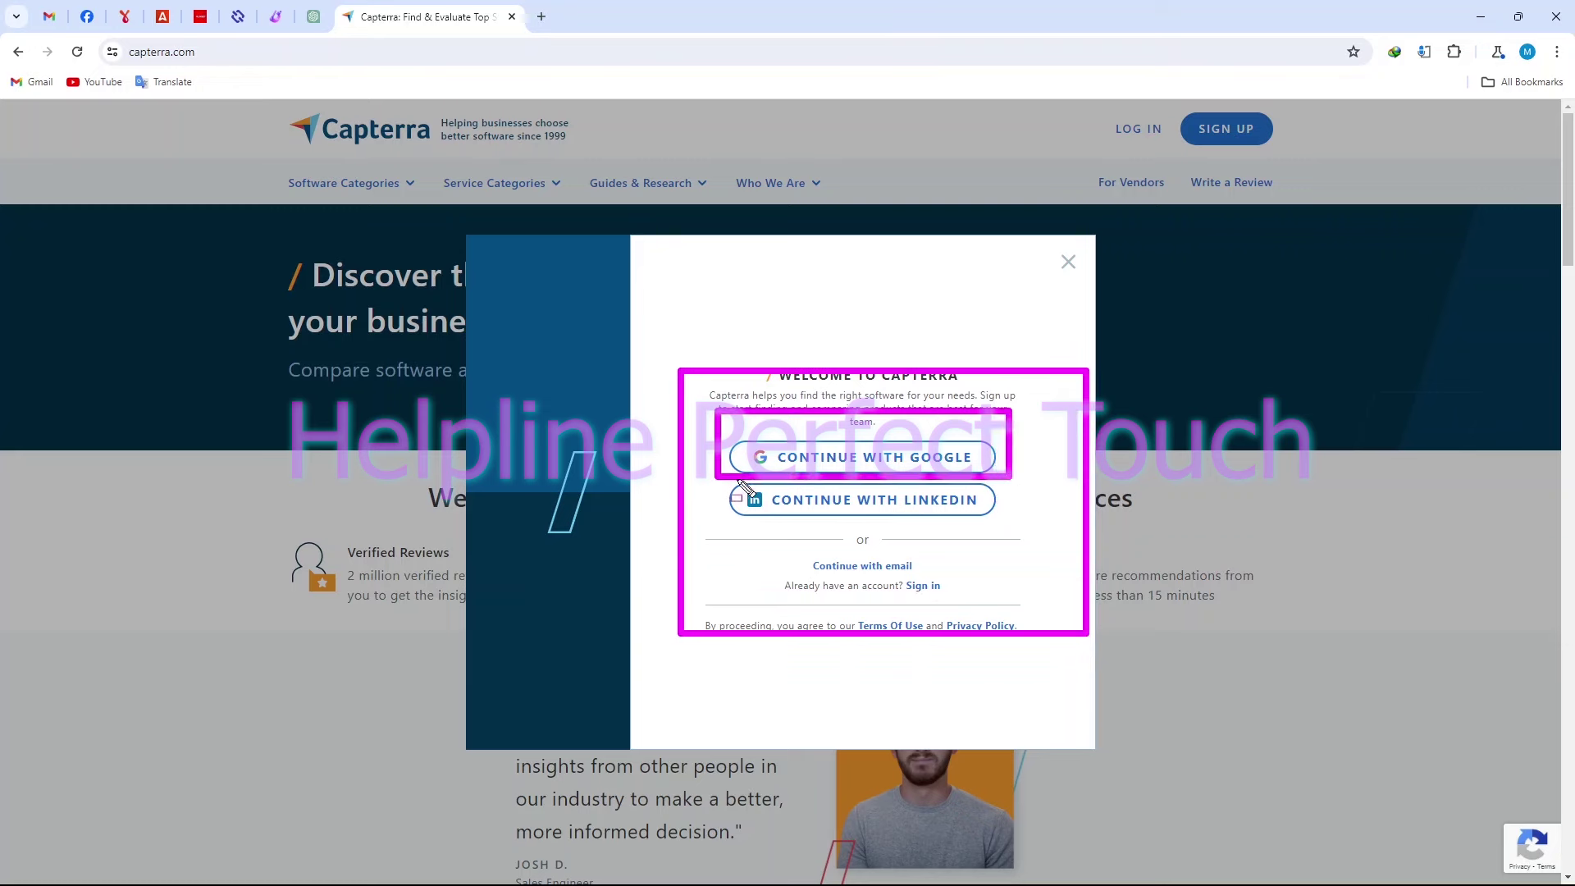
pyautogui.moveTo(711, 482)
pyautogui.mouseDown()
pyautogui.moveTo(771, 517)
pyautogui.moveTo(1020, 538)
pyautogui.moveTo(1042, 590)
pyautogui.mouseUp()
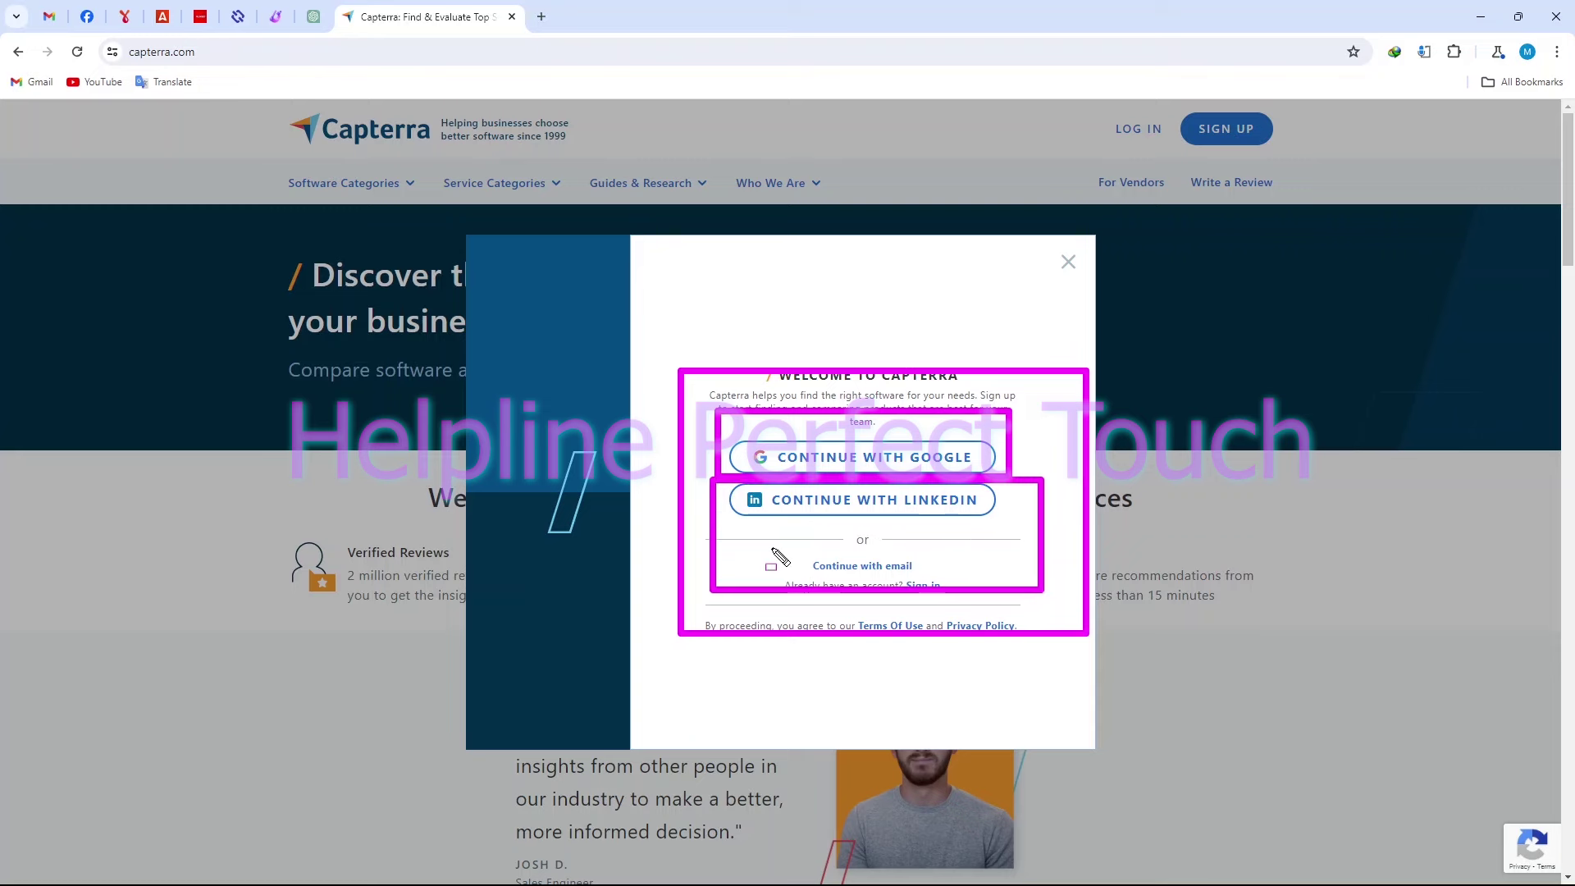
pyautogui.moveTo(779, 546)
pyautogui.mouseDown()
pyautogui.moveTo(937, 599)
pyautogui.moveTo(859, 587)
pyautogui.mouseUp()
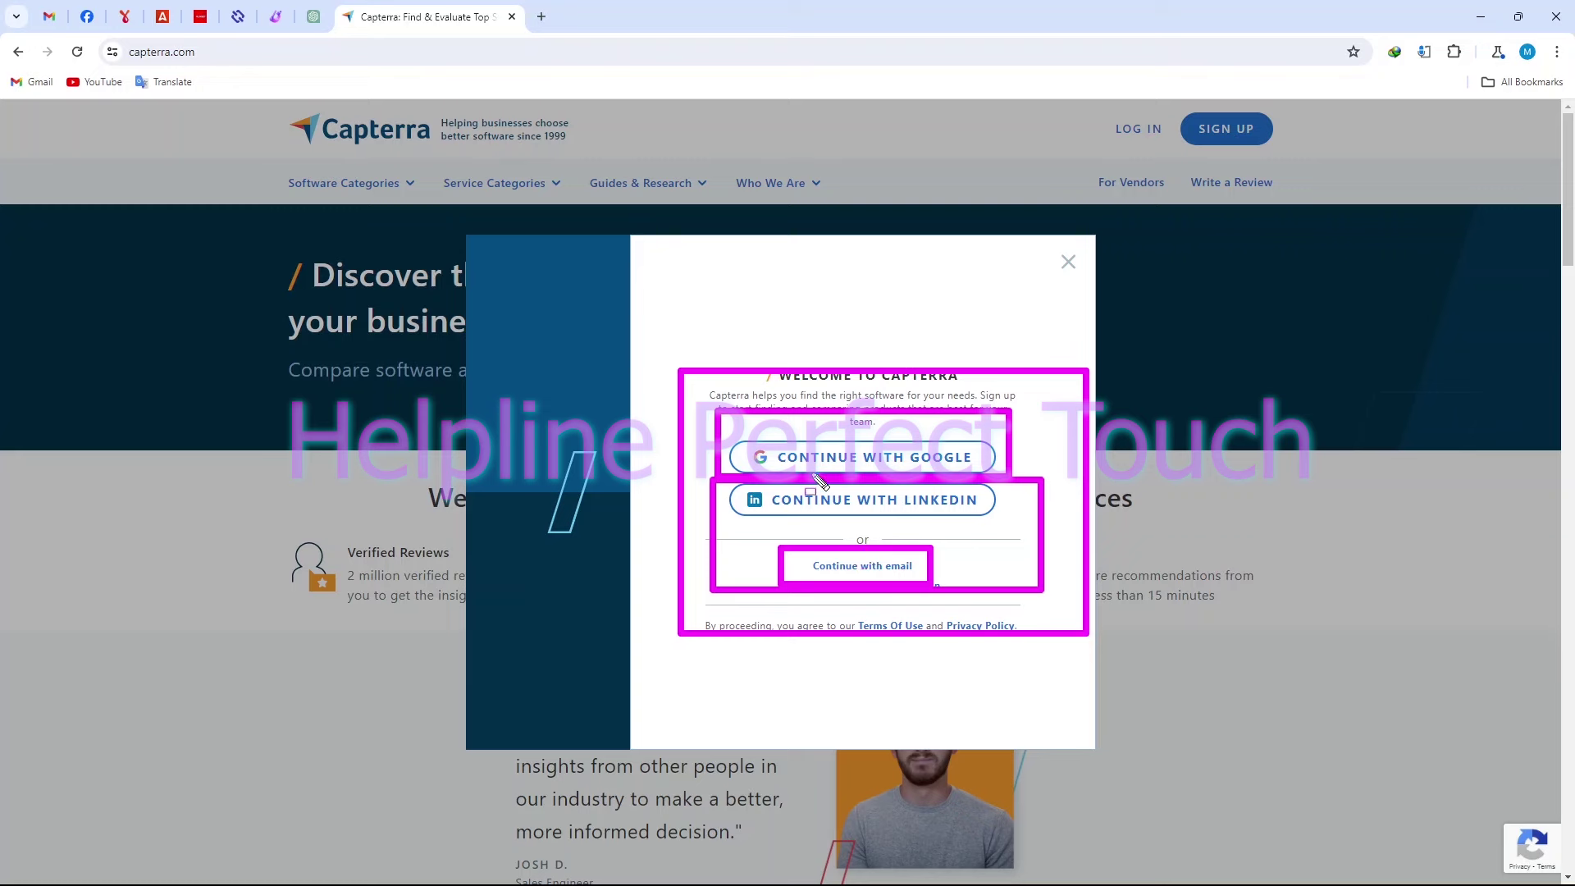
pyautogui.press('Escape')
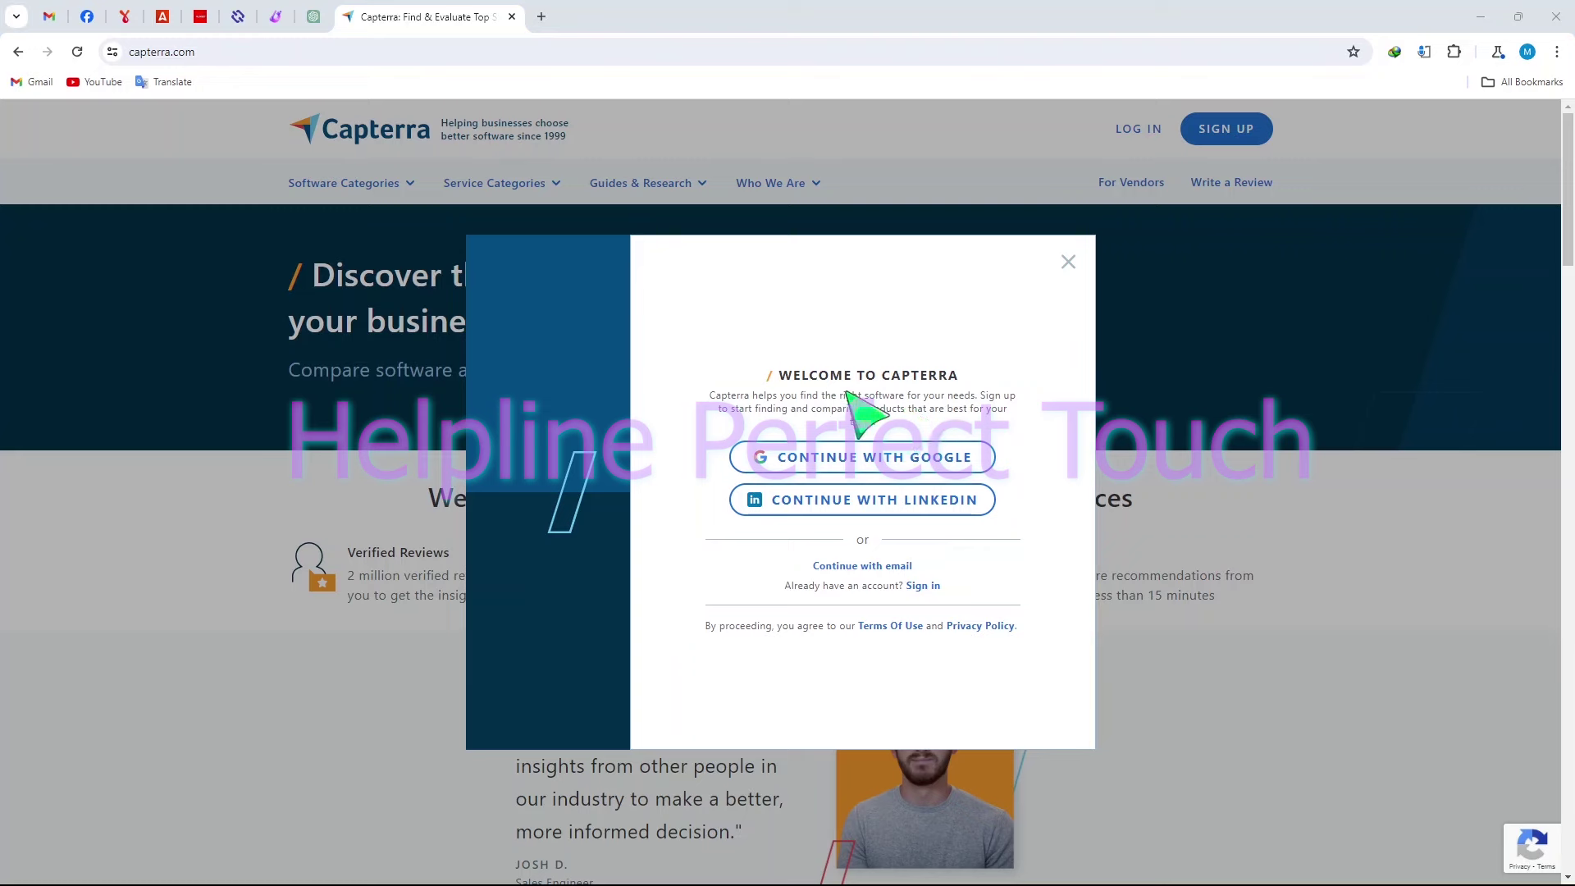
# Sign up to Capterra with Google, using the second listed Google account, and approve sharing its details
pyautogui.click(845, 458)
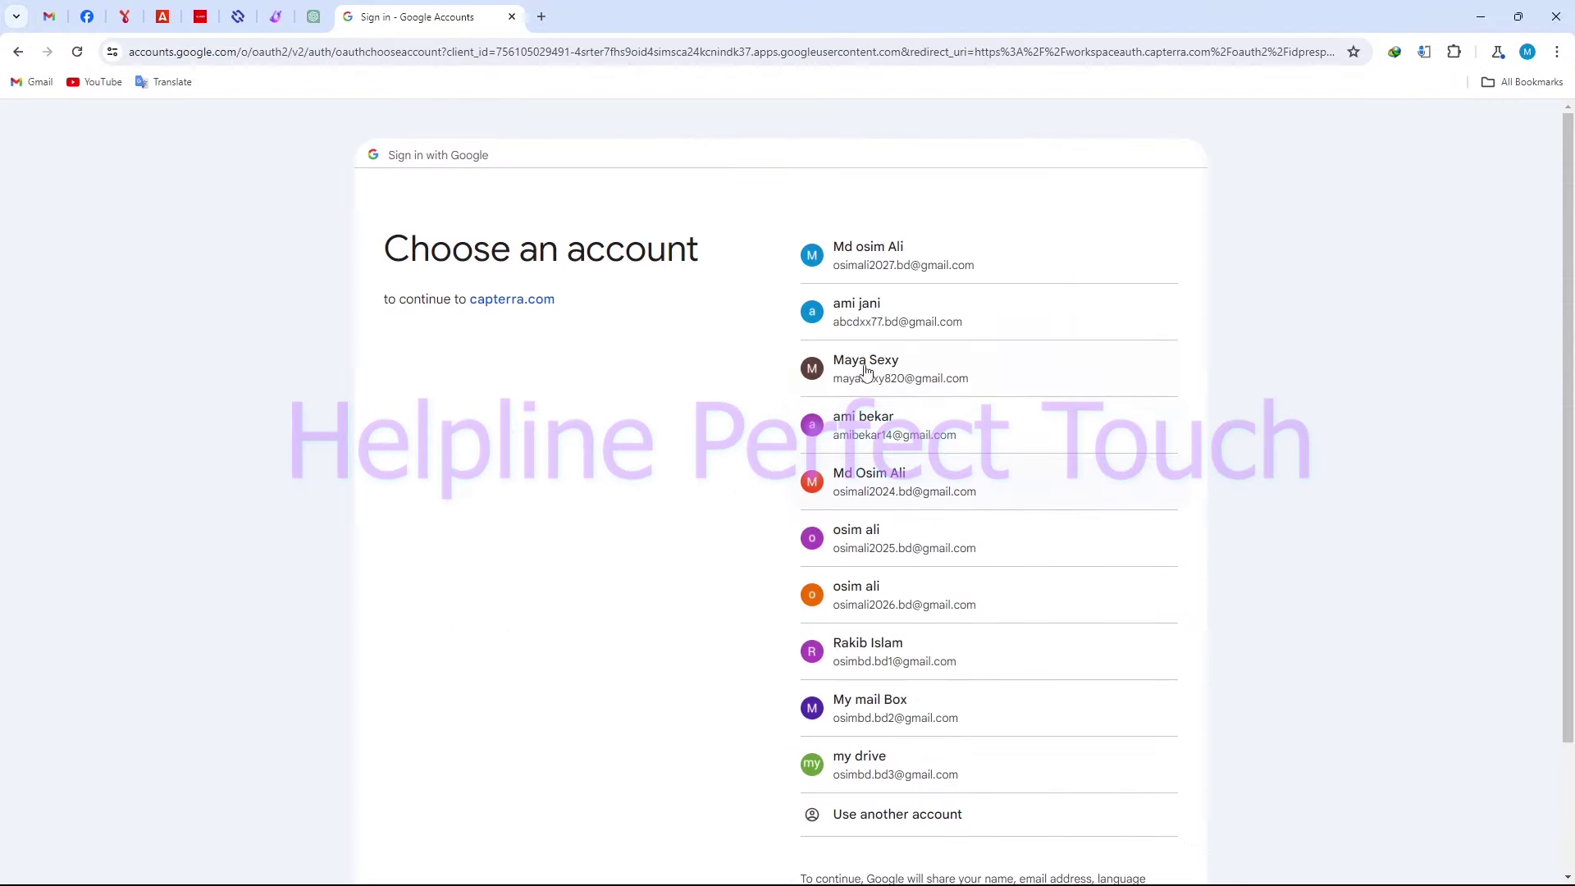
pyautogui.click(890, 324)
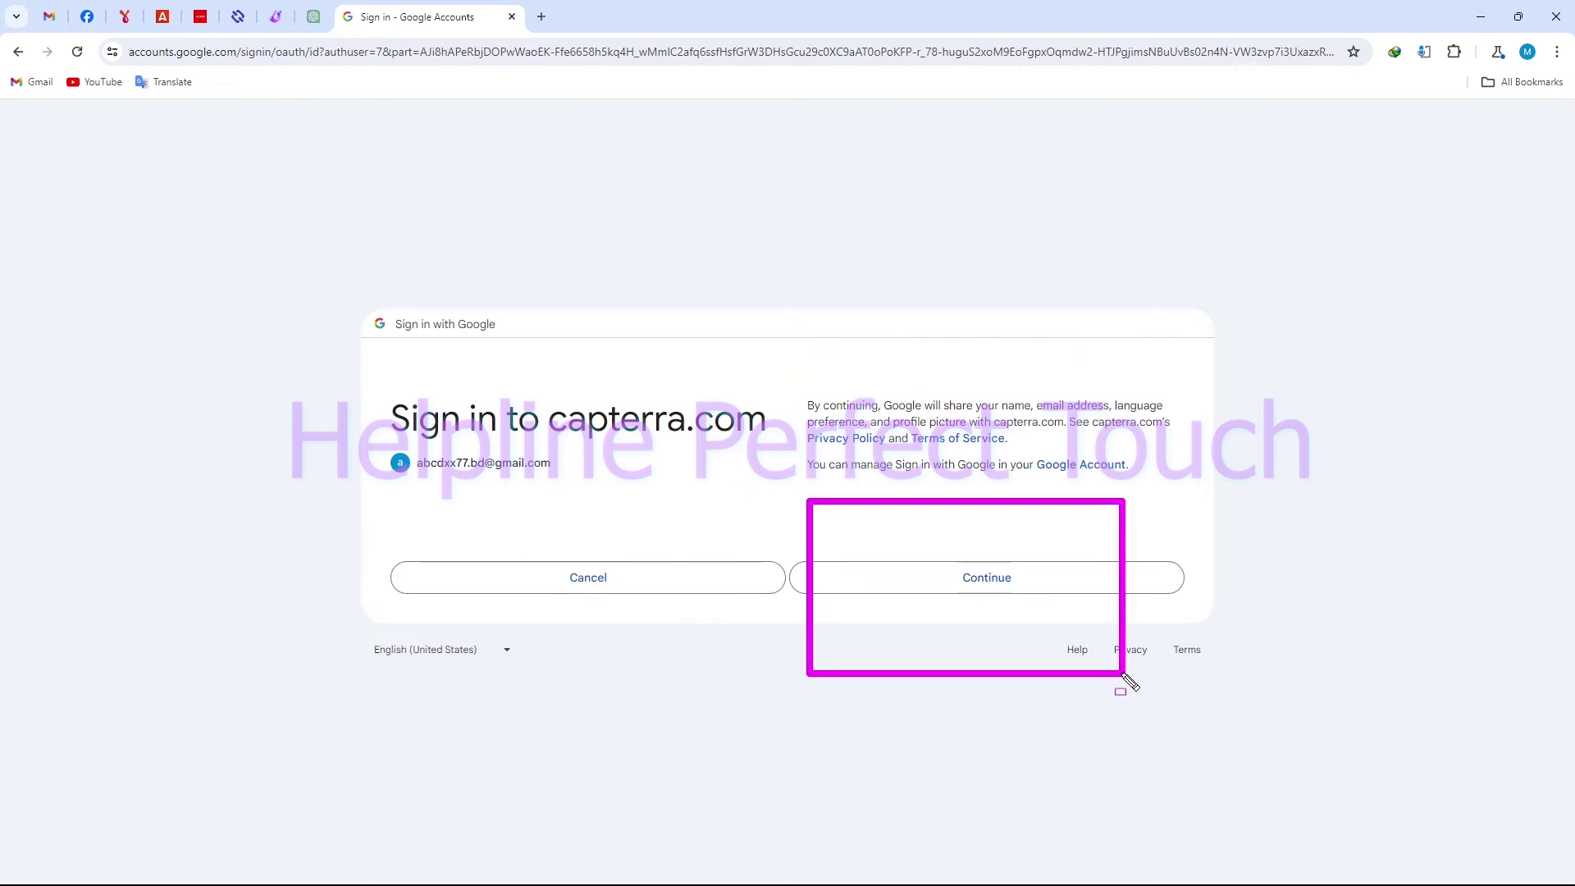
pyautogui.click(1014, 564)
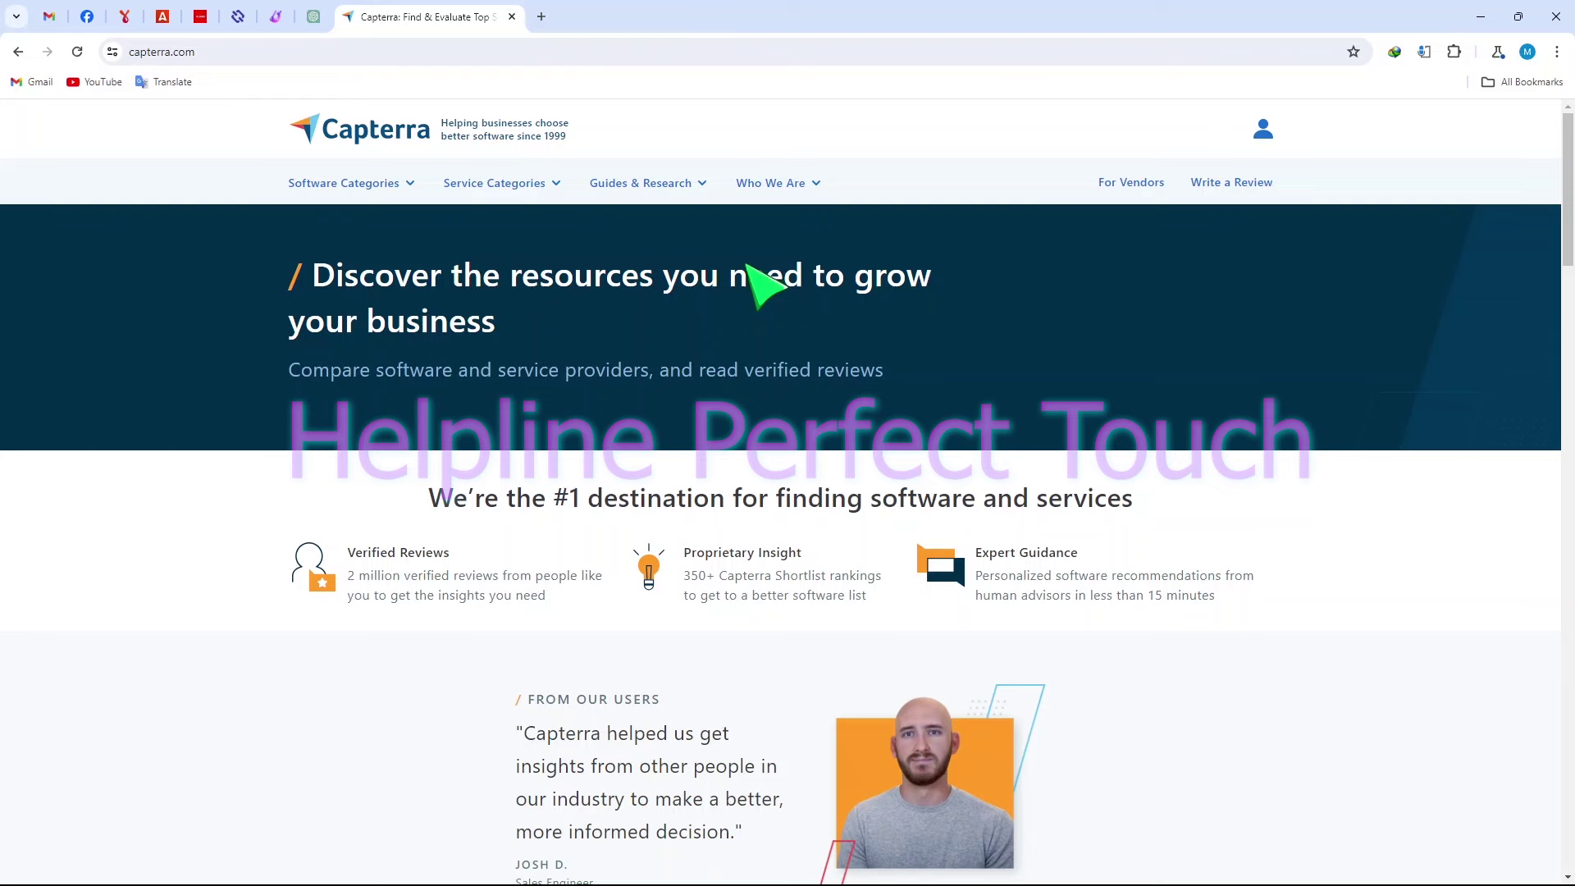
# Search Google for linkedin in a new tab and open the main "LinkedIn: Log In or Sign Up" page
pyautogui.click(541, 17)
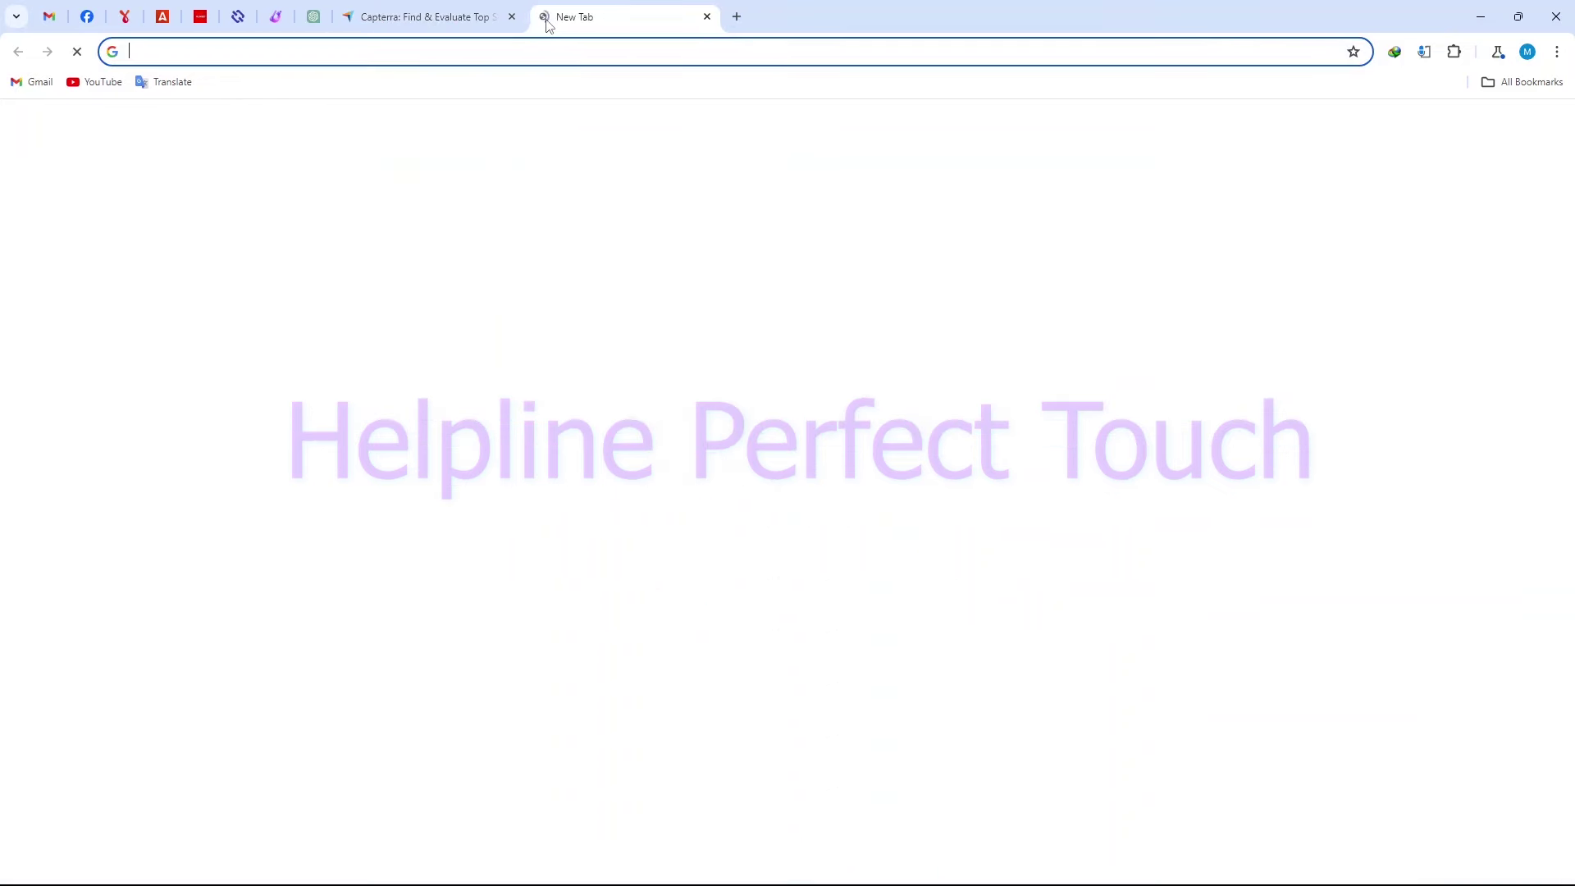
pyautogui.write('link')
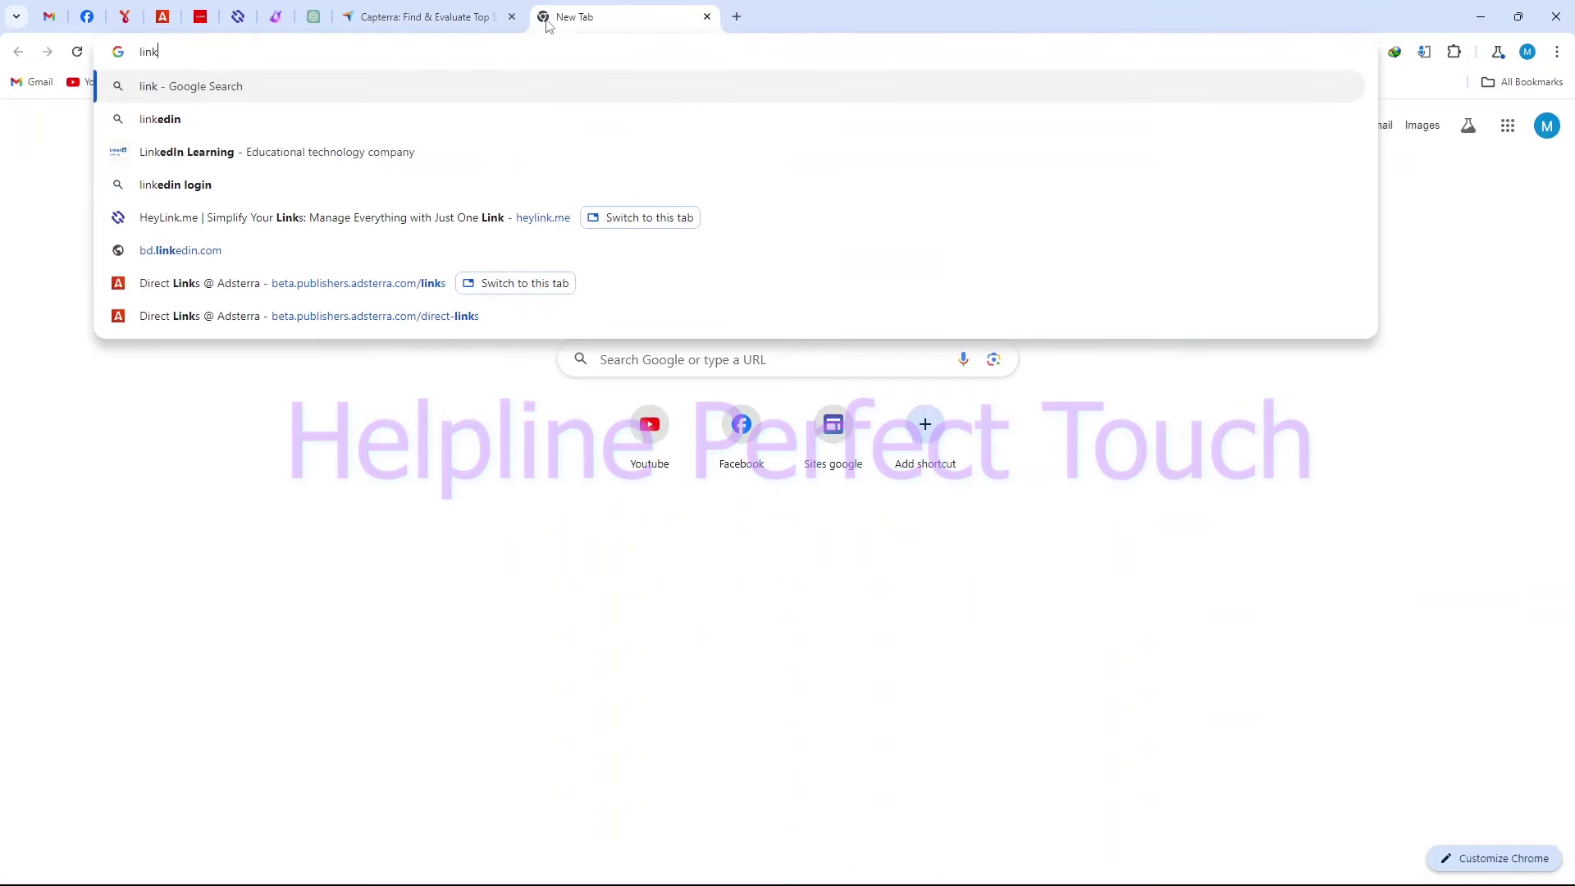
pyautogui.press('Down')
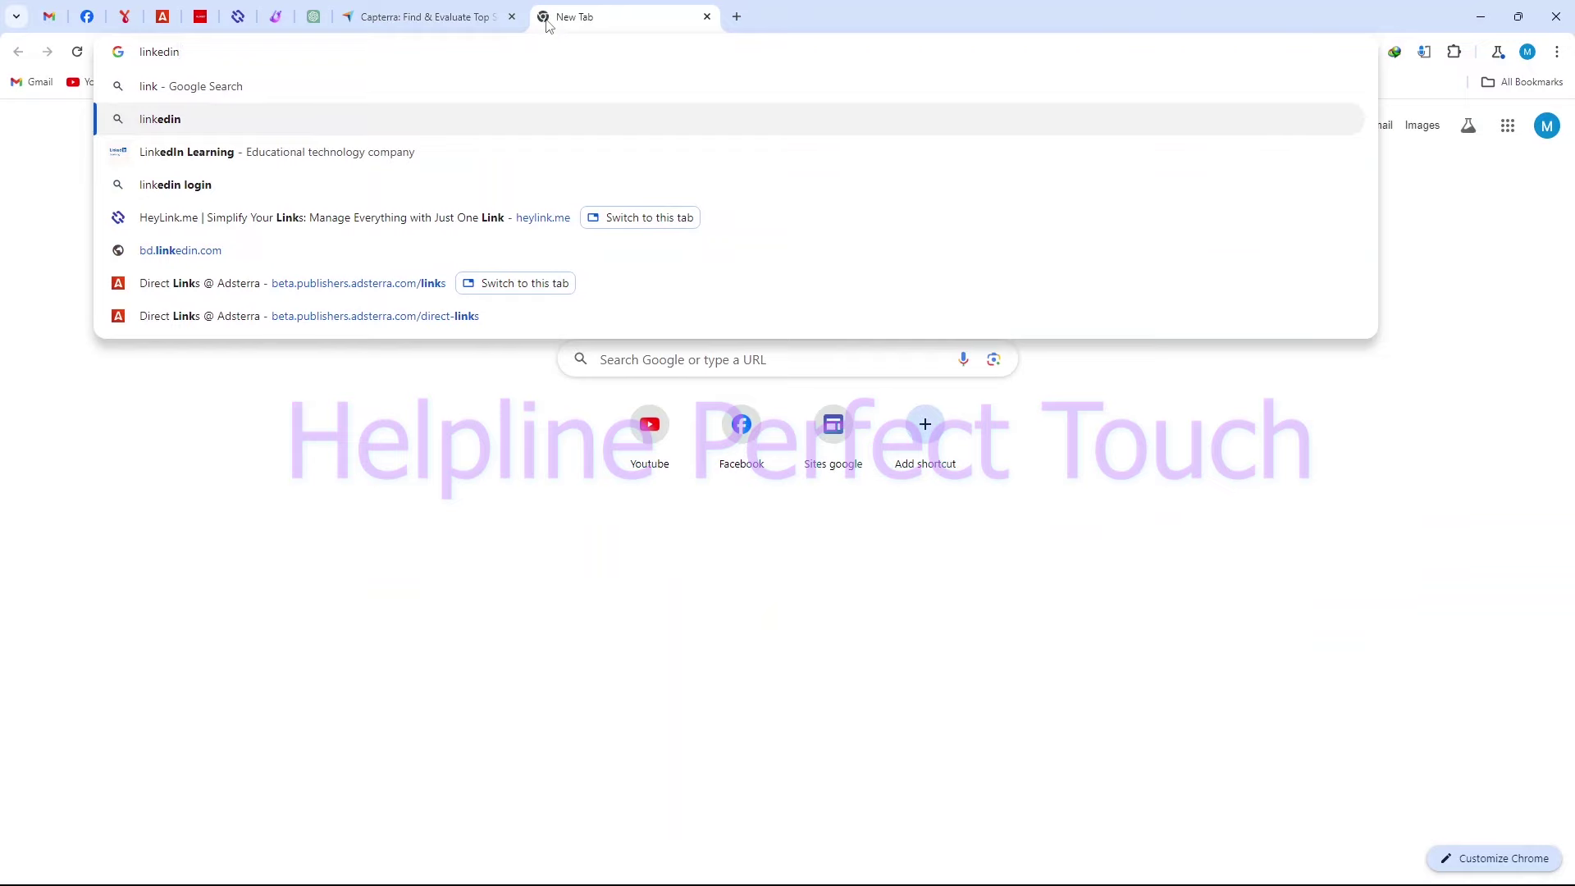
pyautogui.press('Return')
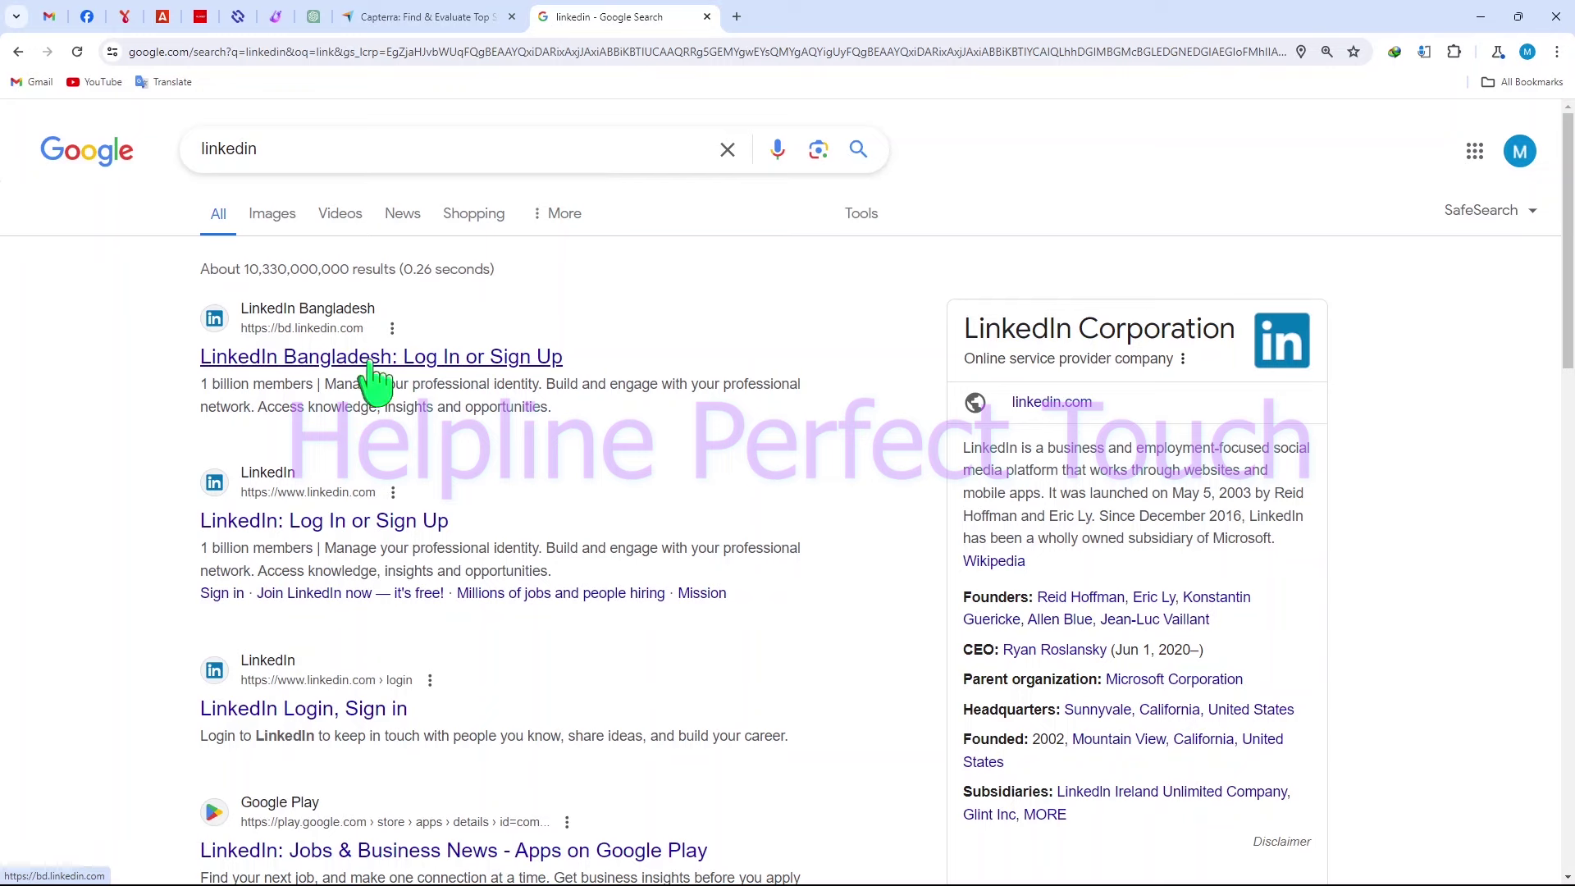
pyautogui.click(362, 516)
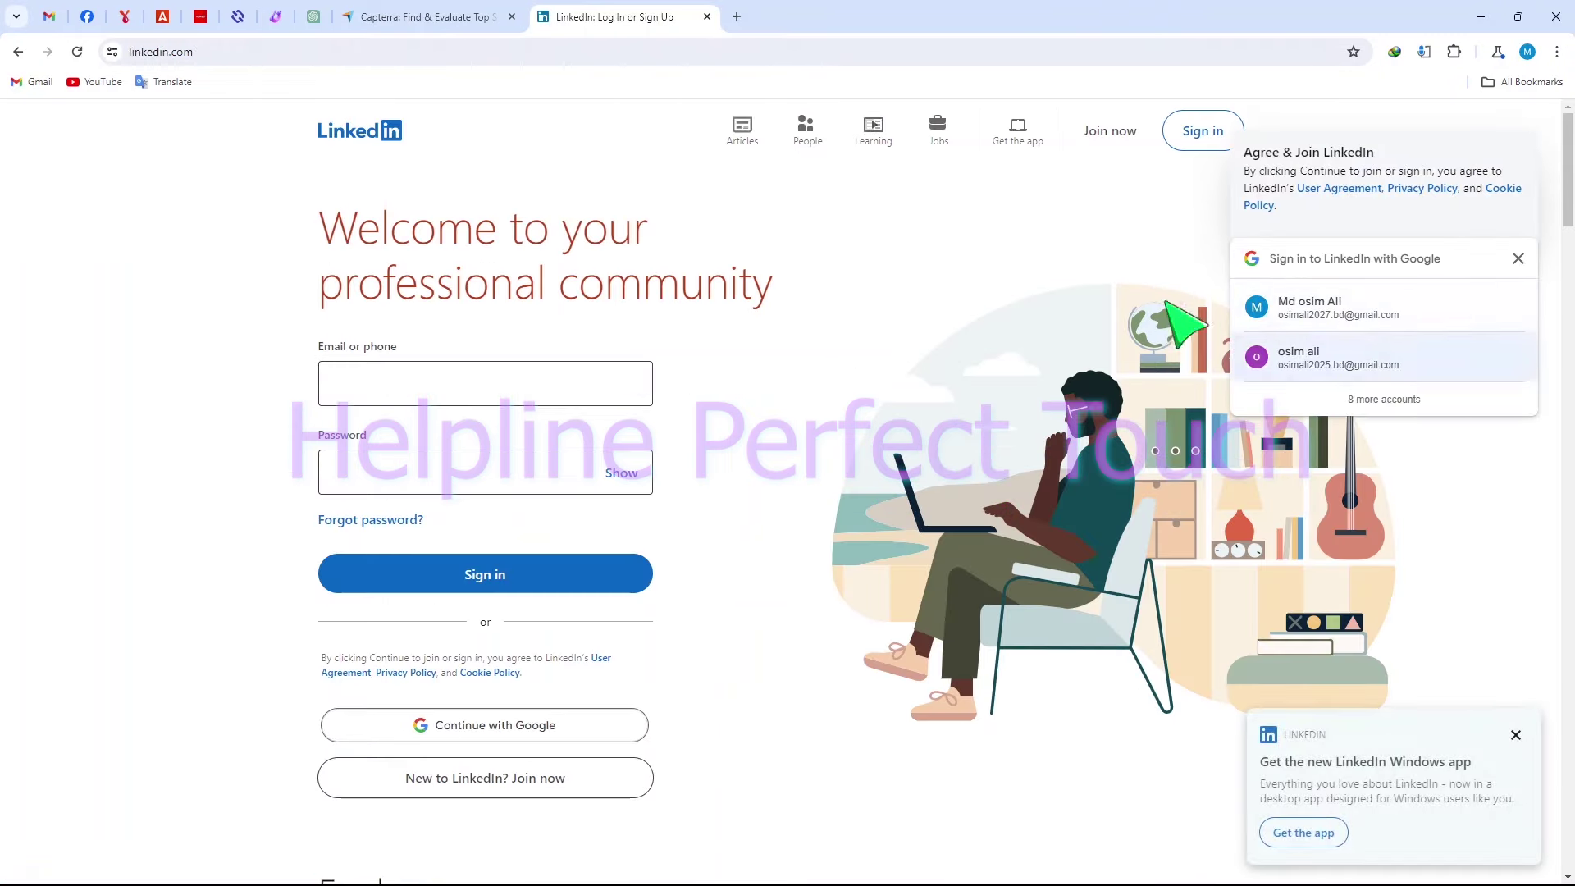
# Join LinkedIn with the same Google account that was used for Capterra and confirm
pyautogui.click(510, 737)
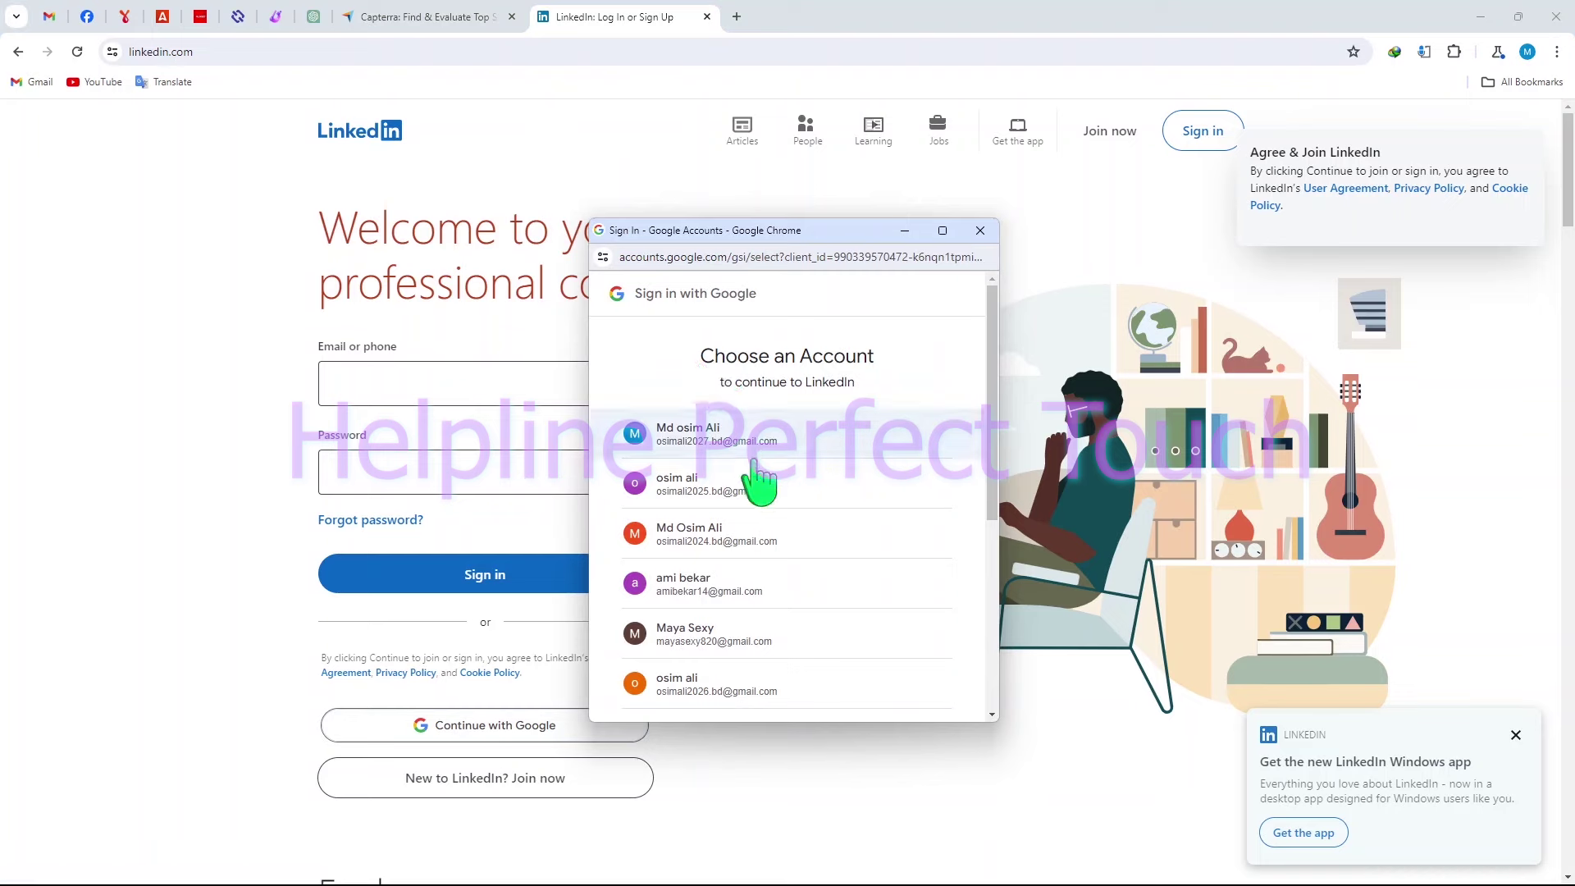
pyautogui.scroll(-1, 750, 533)
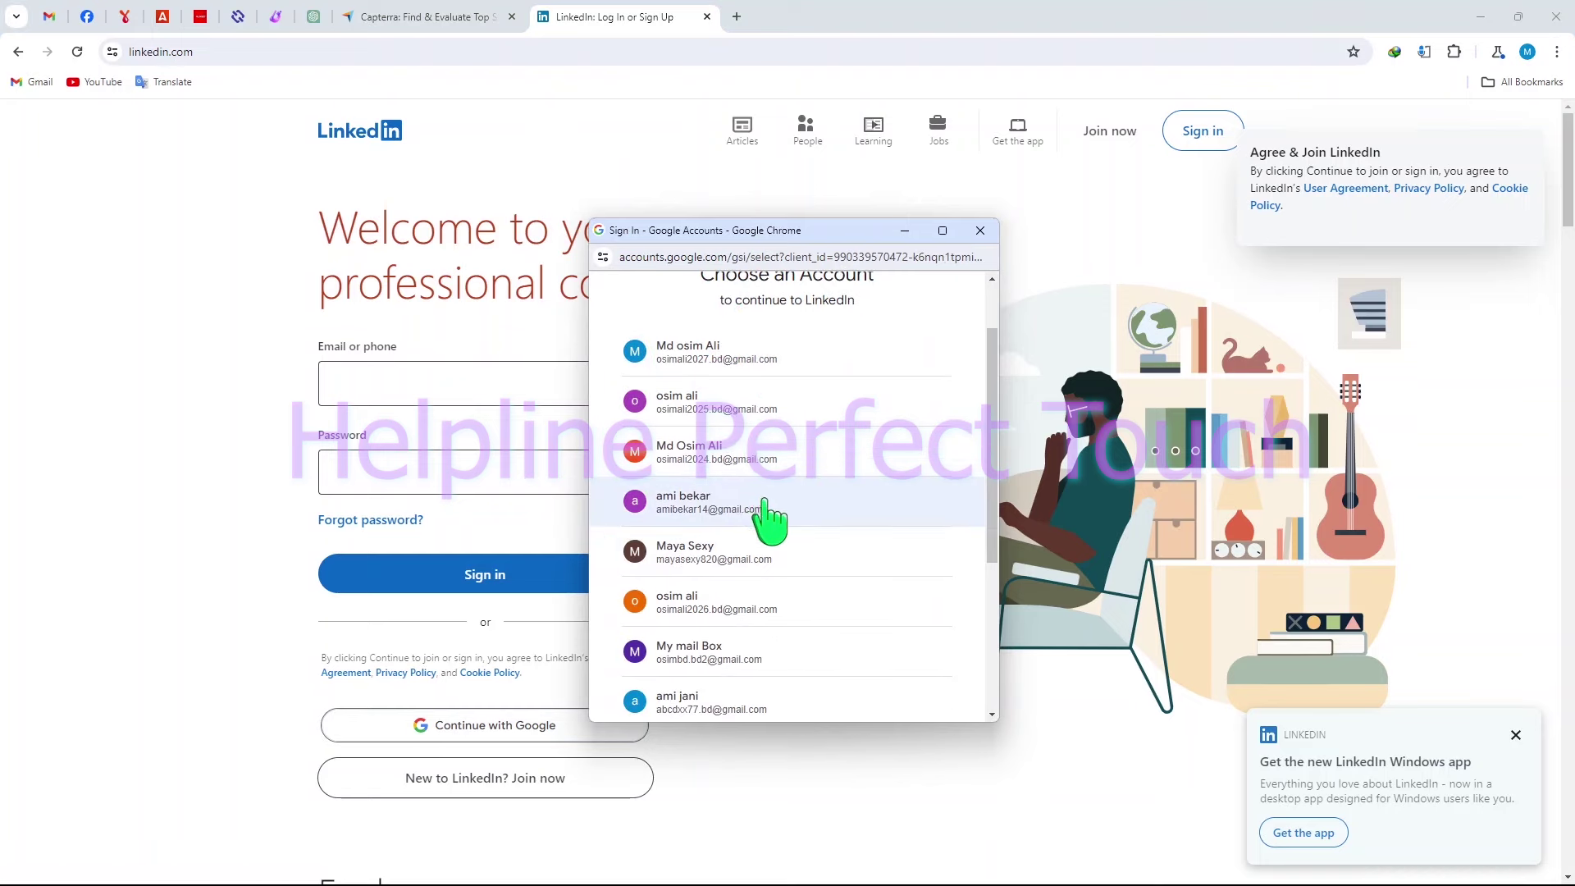
pyautogui.scroll(-1, 755, 558)
pyautogui.scroll(-1, 758, 574)
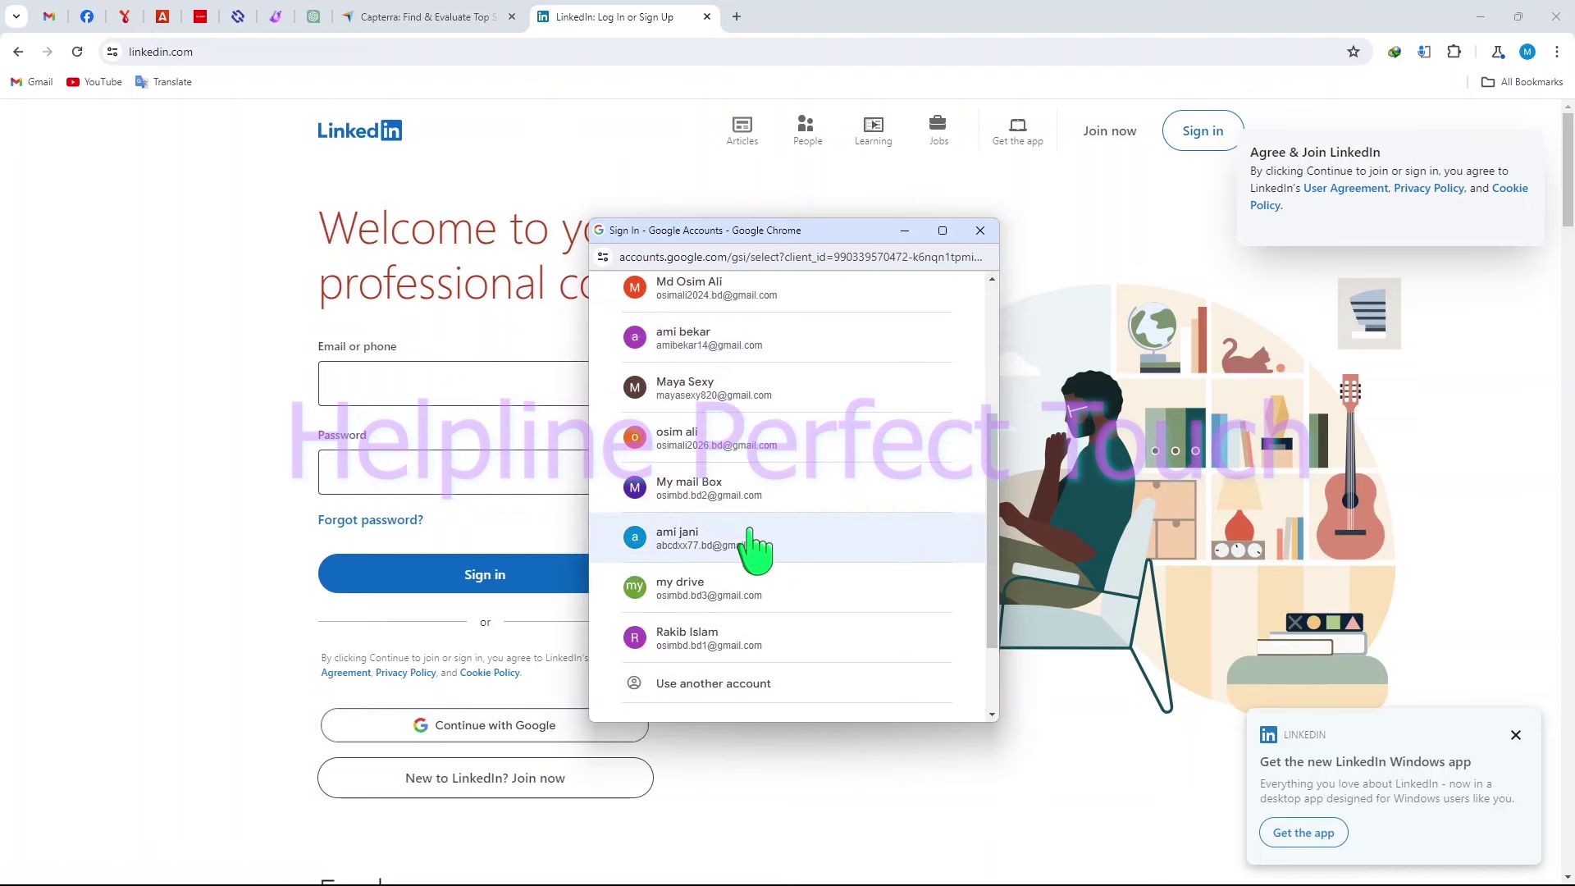
pyautogui.click(754, 547)
pyautogui.click(917, 540)
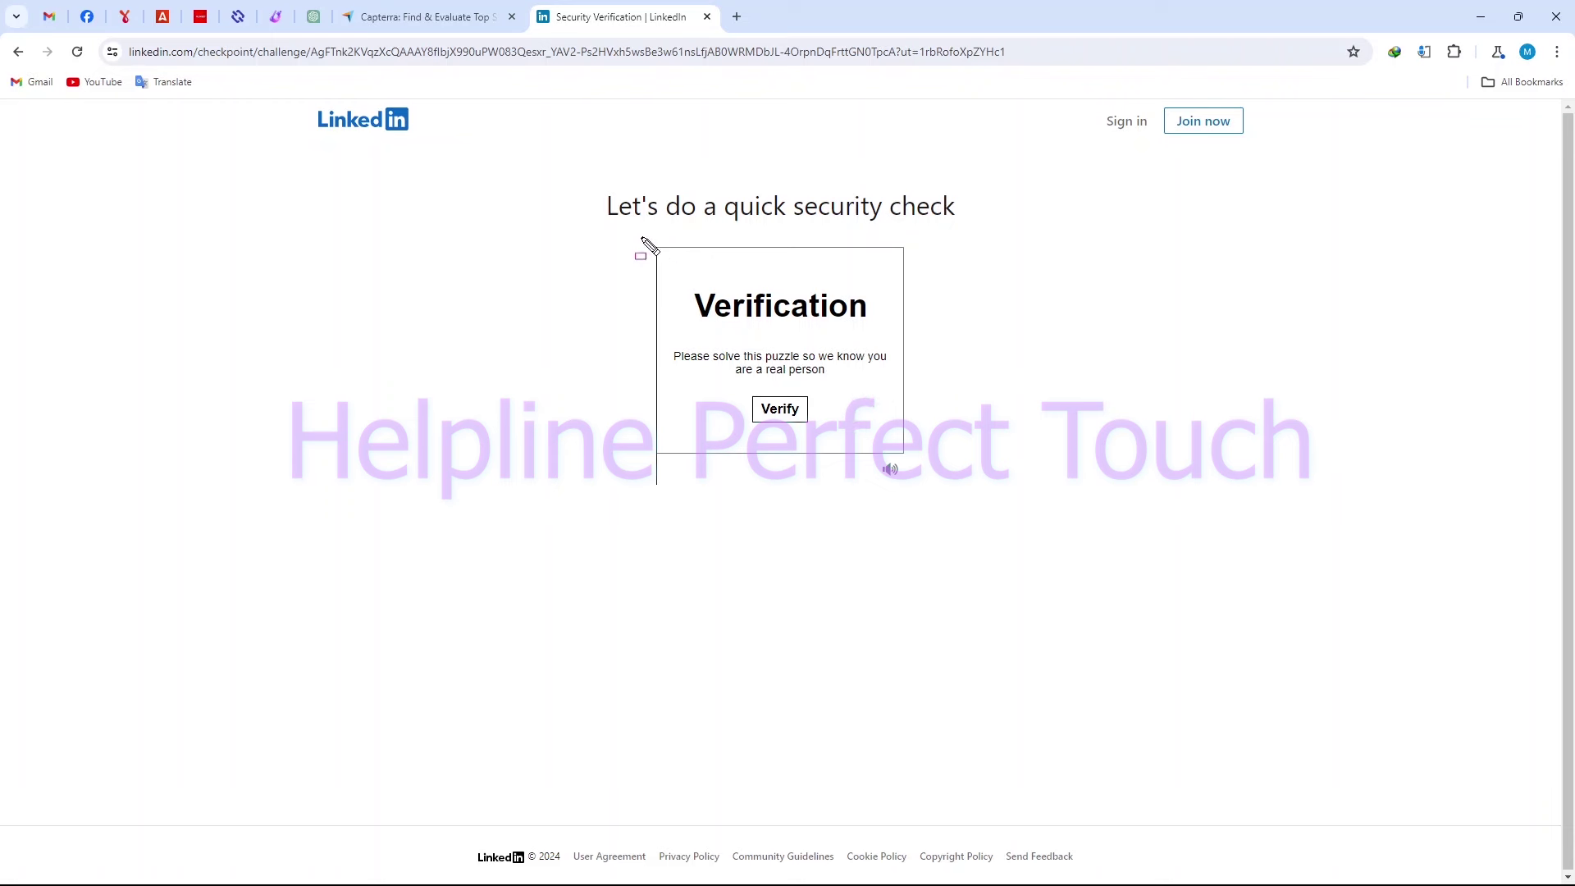
# Complete LinkedIn's security check by picking the upright animal image in each round of the puzzle
pyautogui.moveTo(640, 237); pyautogui.dragTo(988, 495)
pyautogui.moveTo(723, 370); pyautogui.dragTo(841, 440)
pyautogui.click(775, 410)
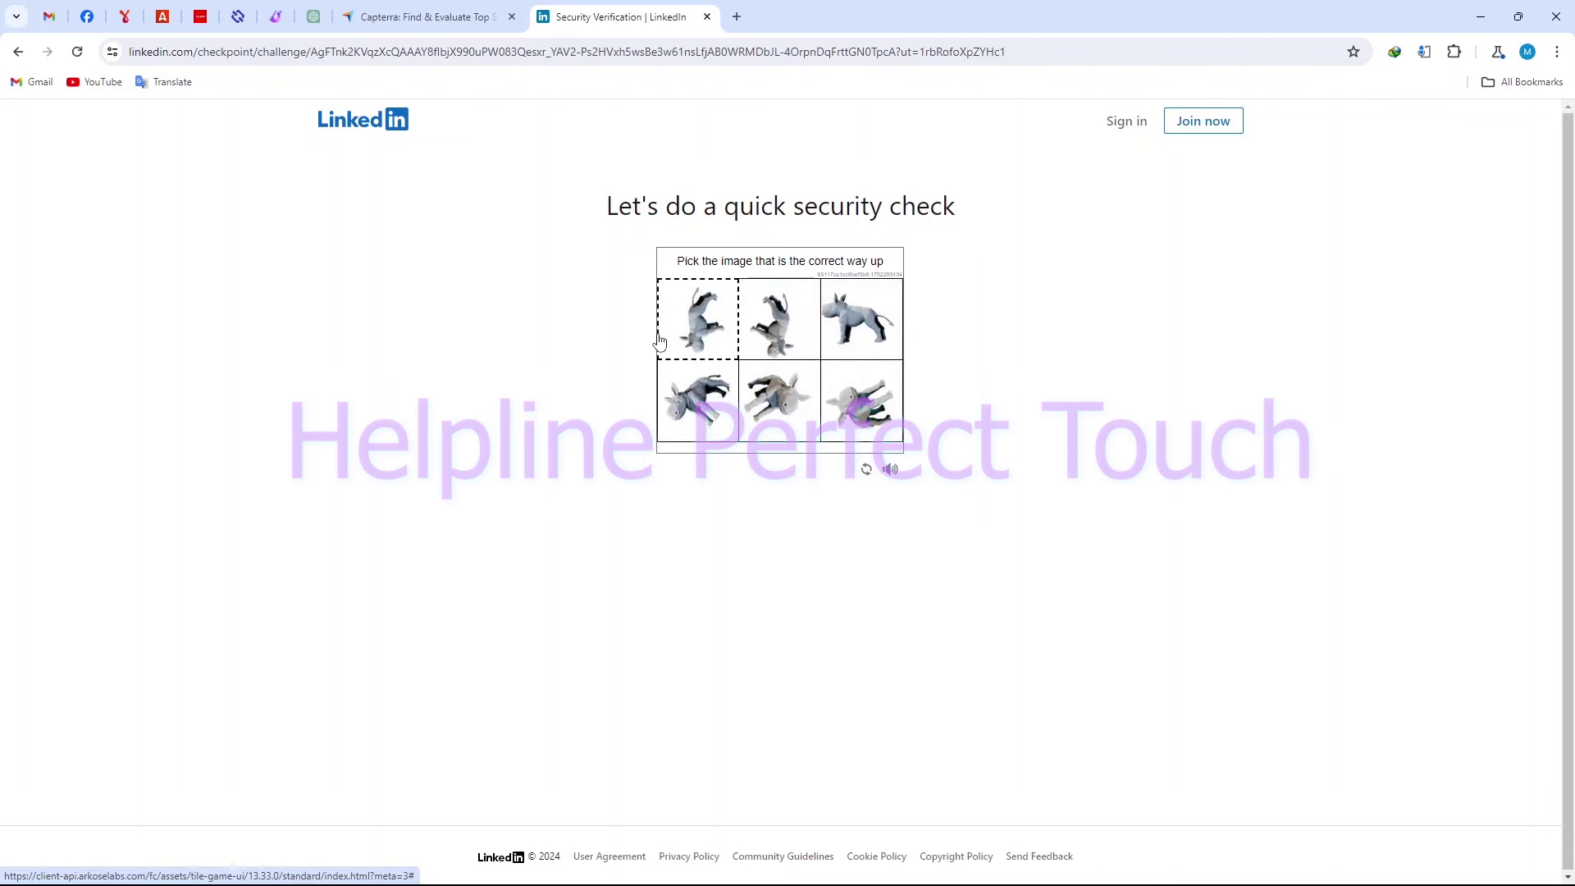
pyautogui.moveTo(633, 228); pyautogui.dragTo(950, 282)
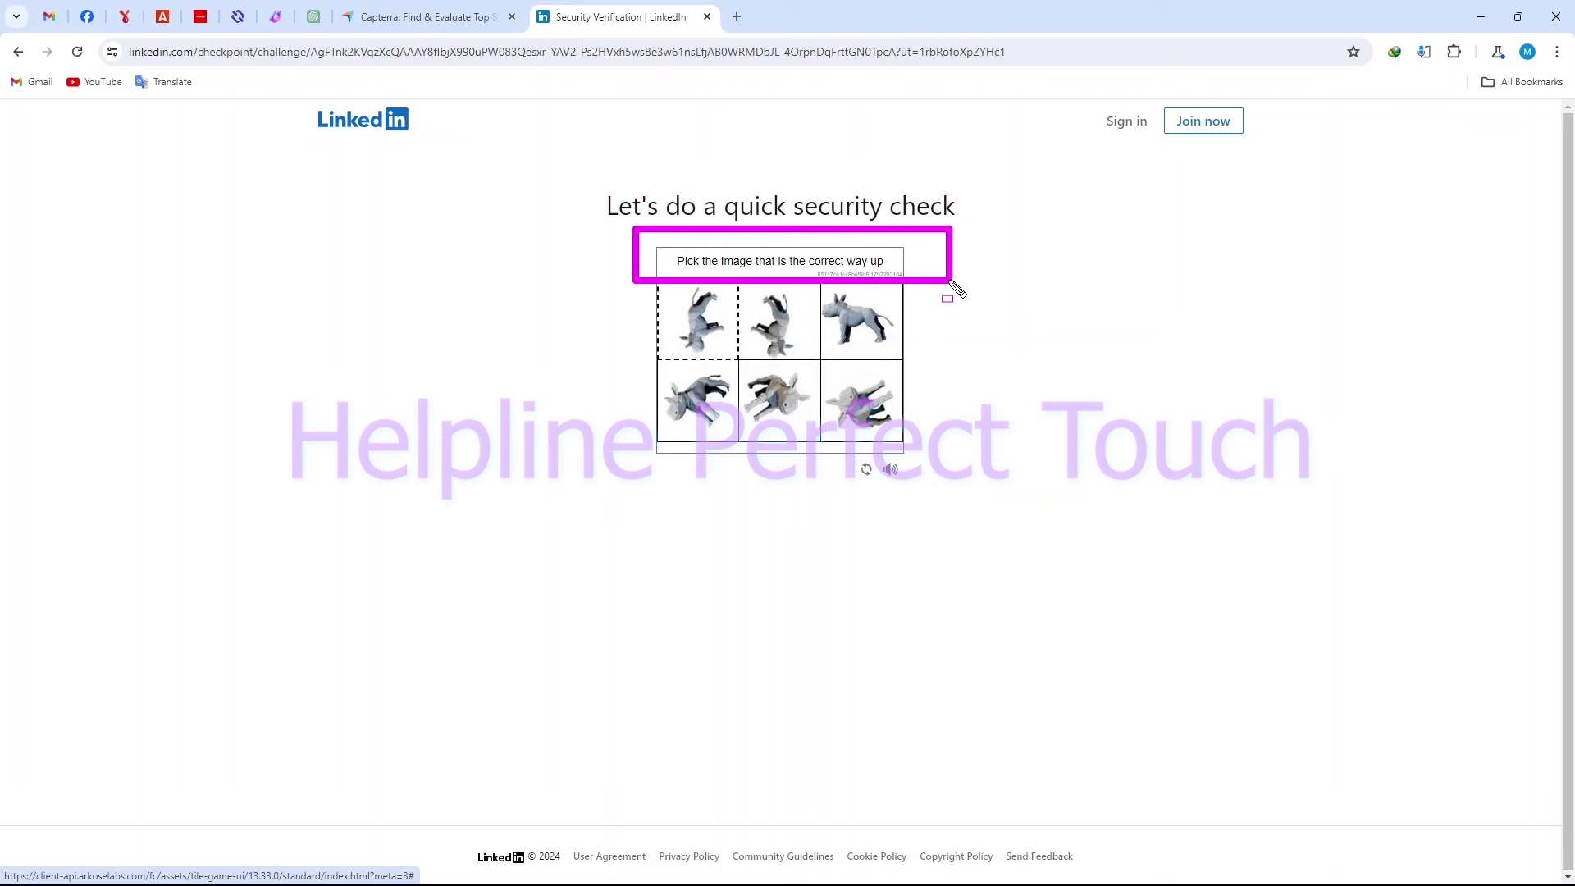
pyautogui.moveTo(803, 276); pyautogui.dragTo(964, 342)
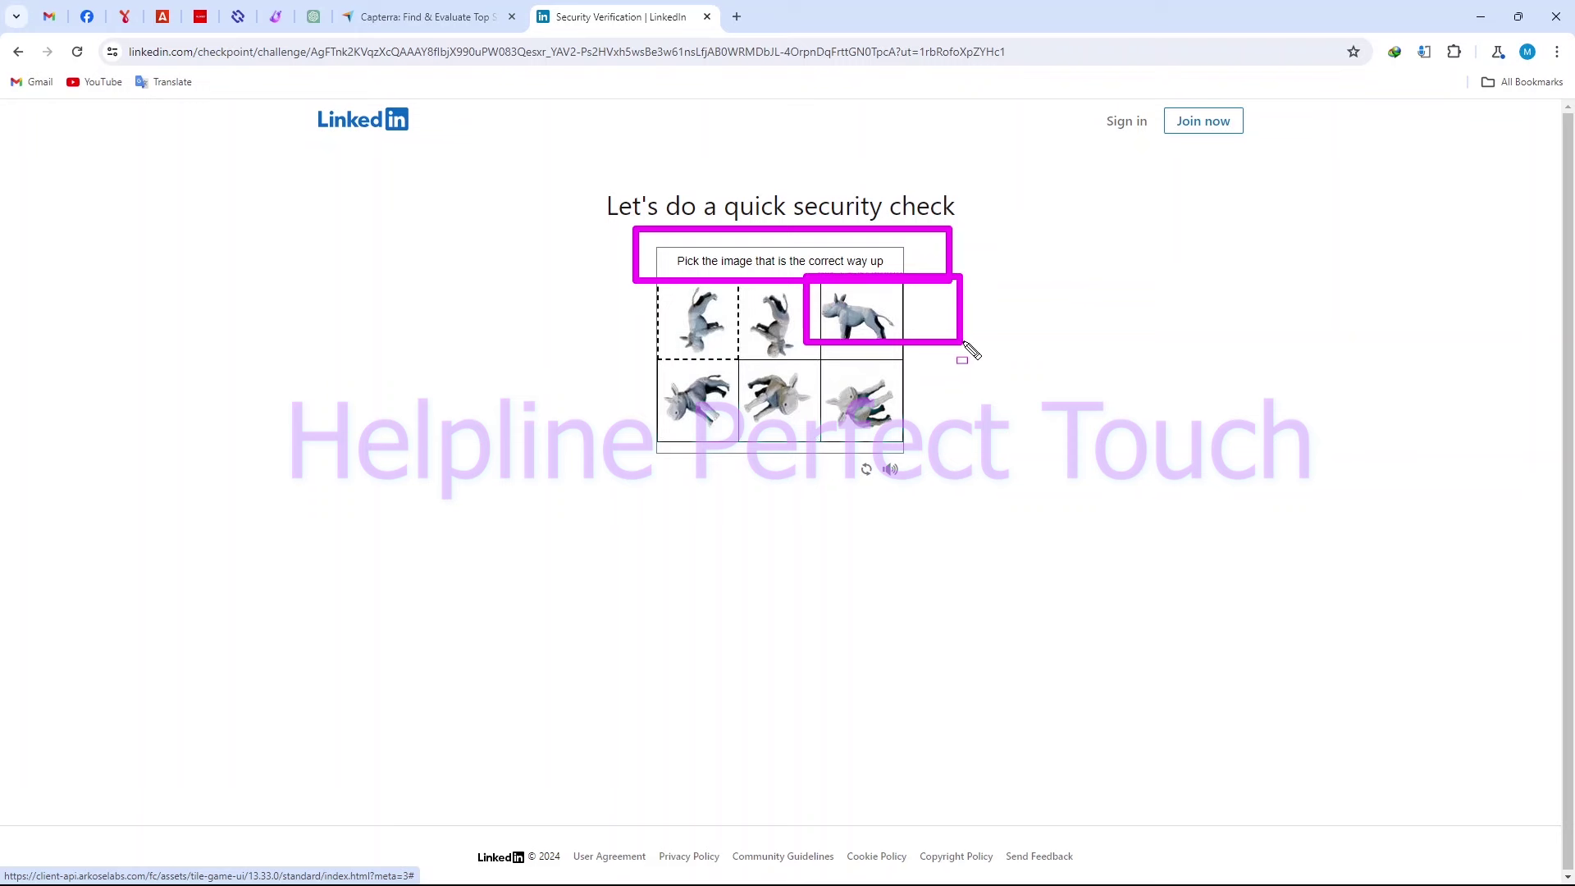
pyautogui.click(861, 316)
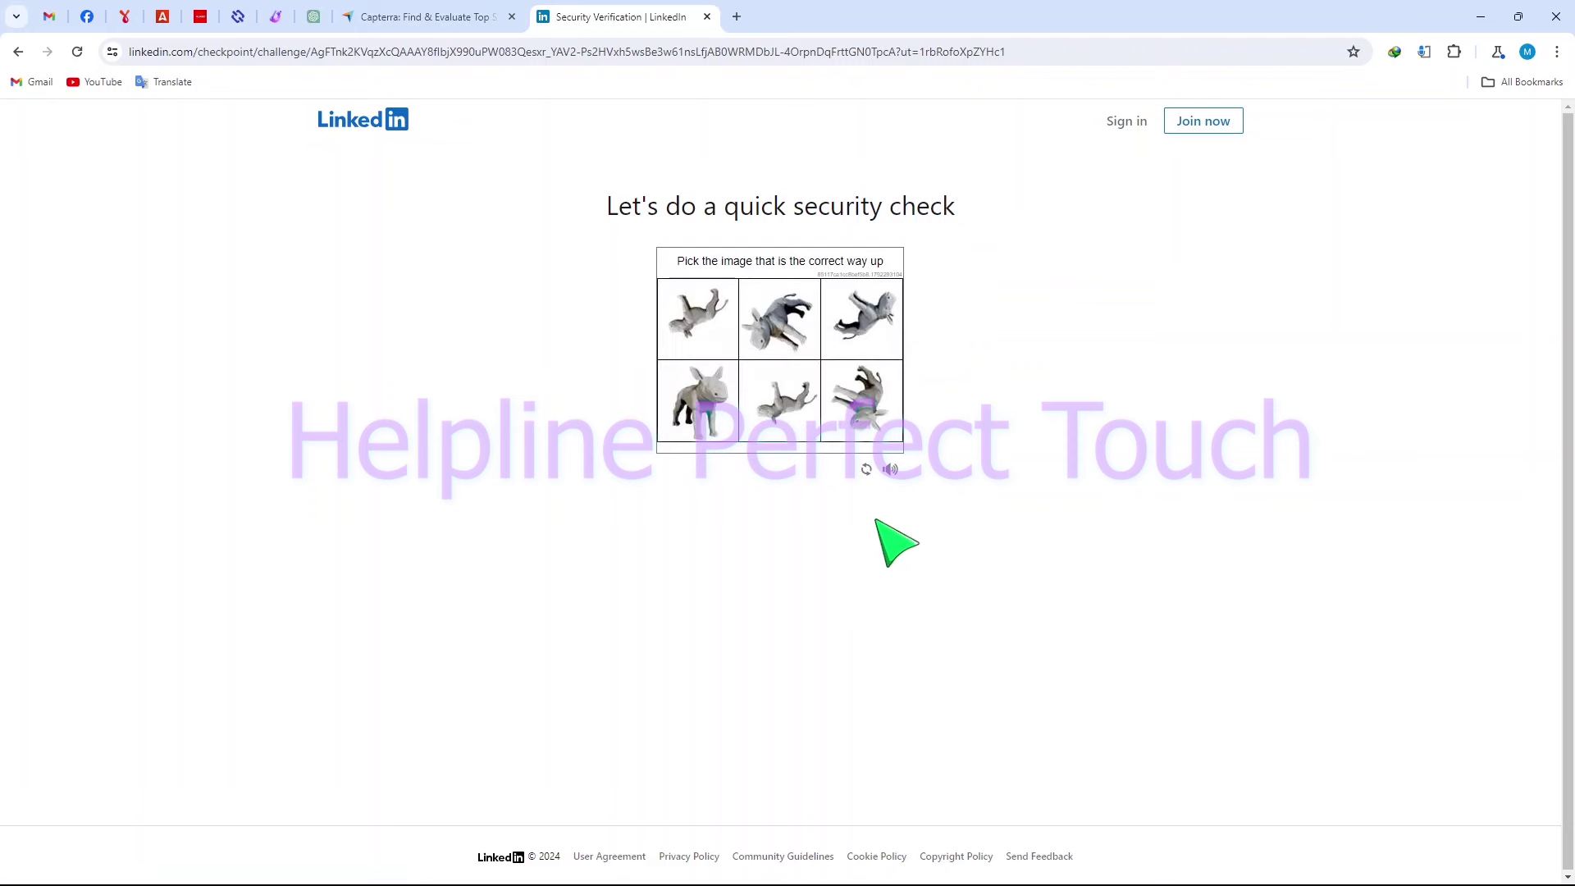
pyautogui.click(694, 422)
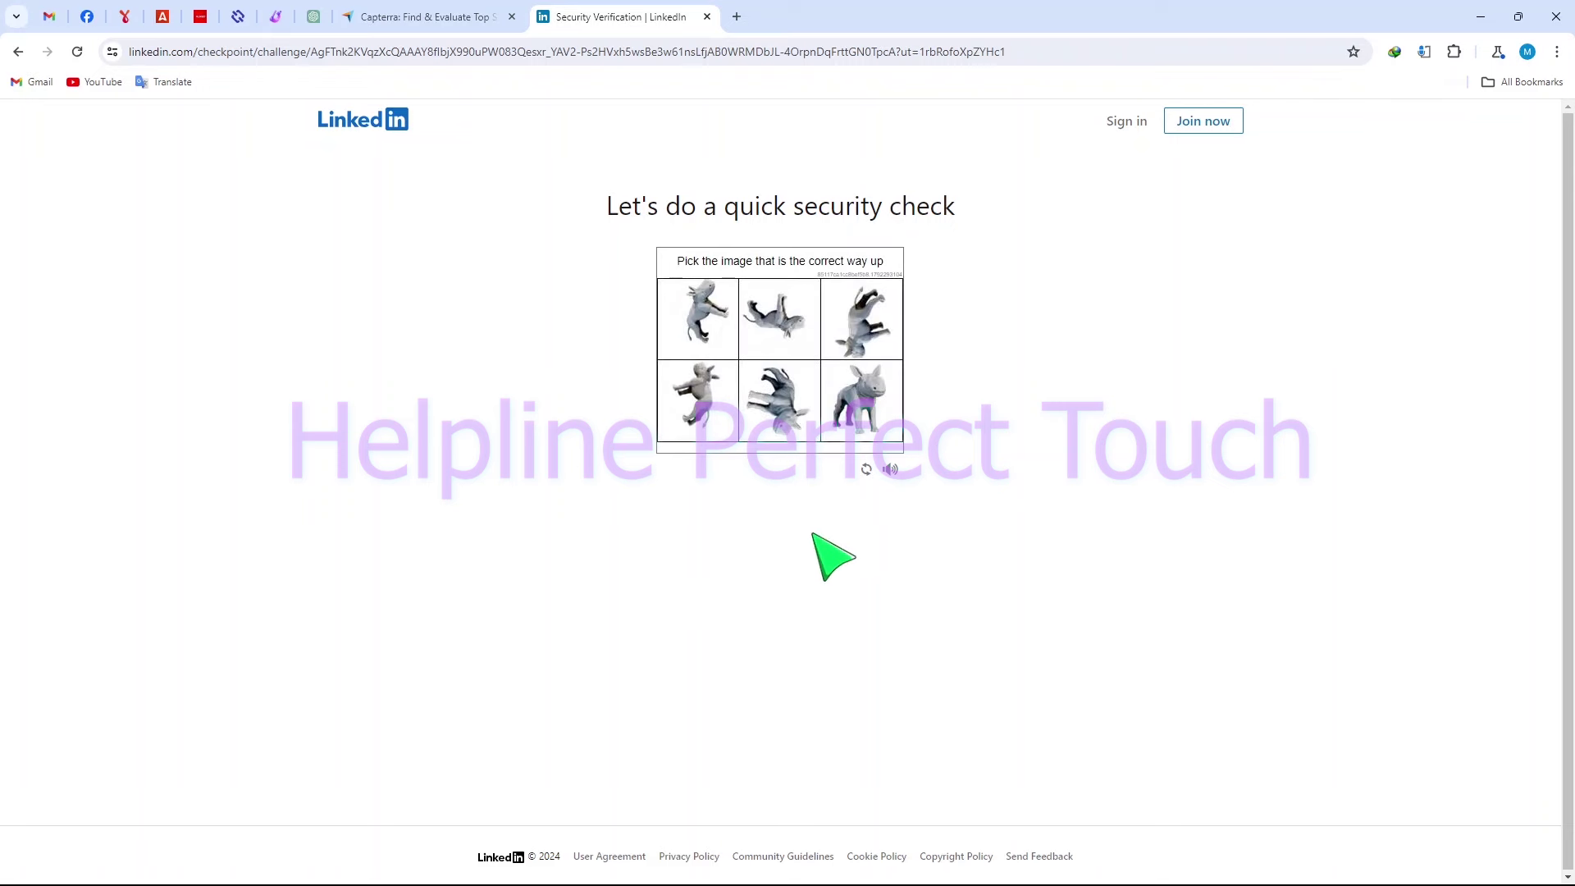
pyautogui.click(859, 410)
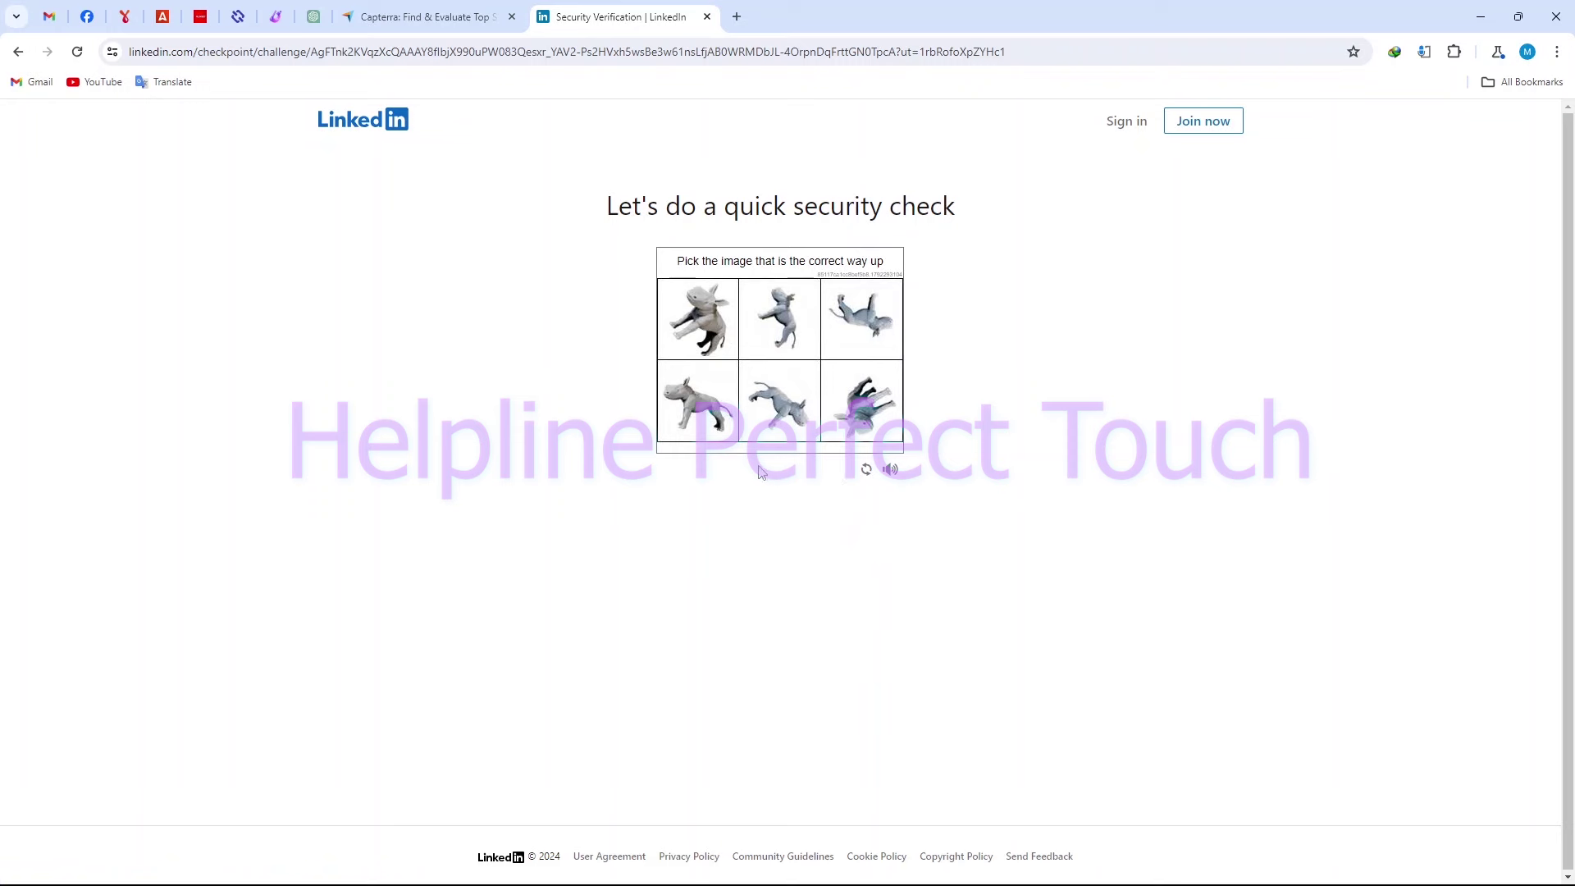
pyautogui.click(705, 426)
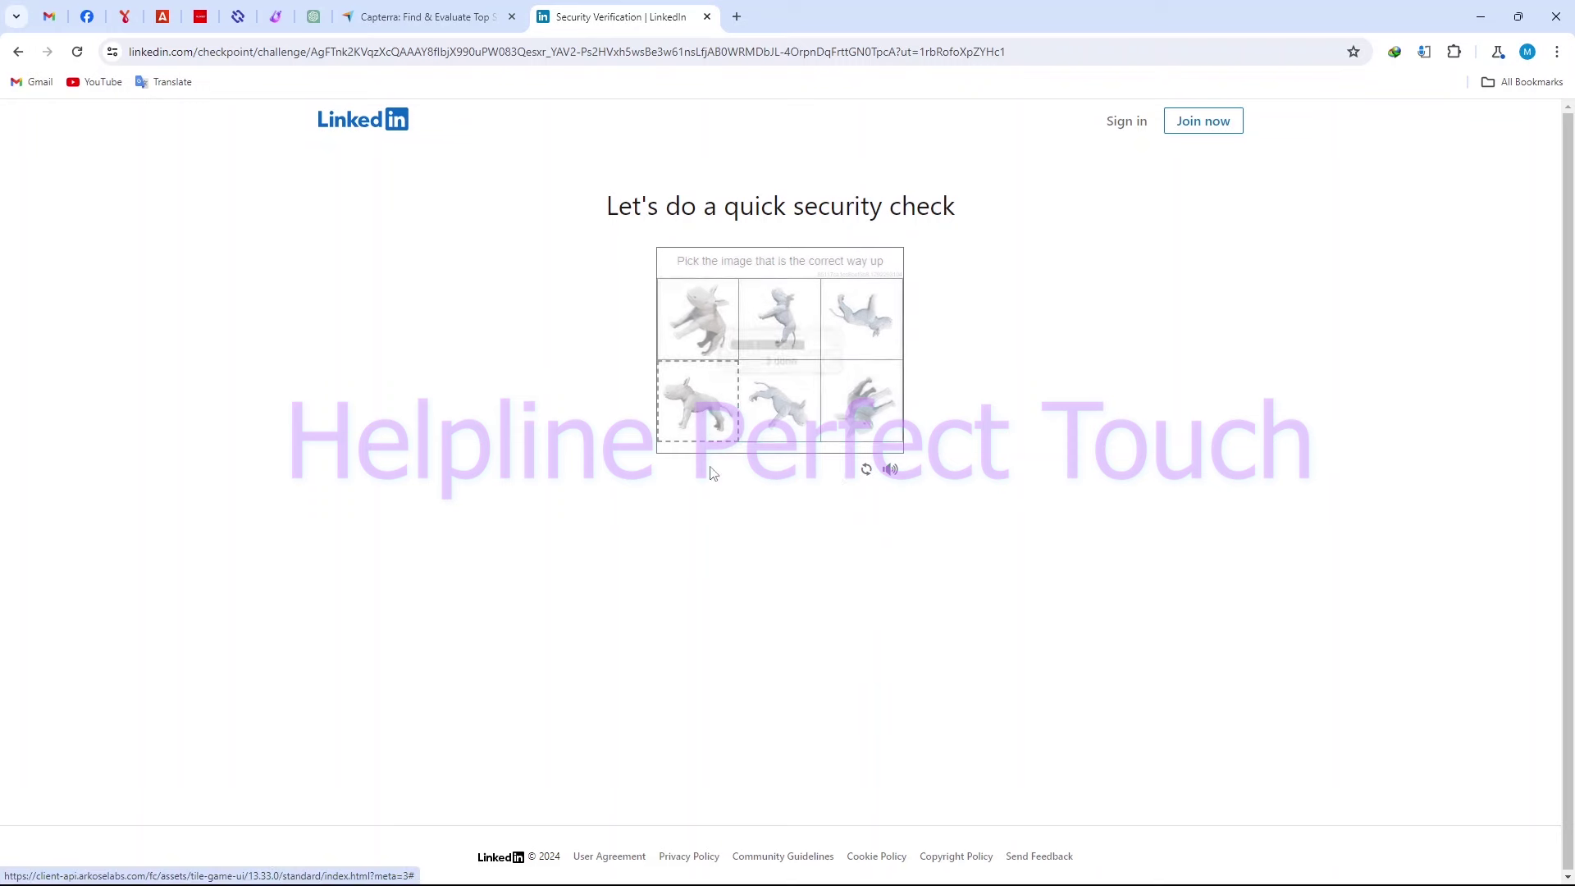
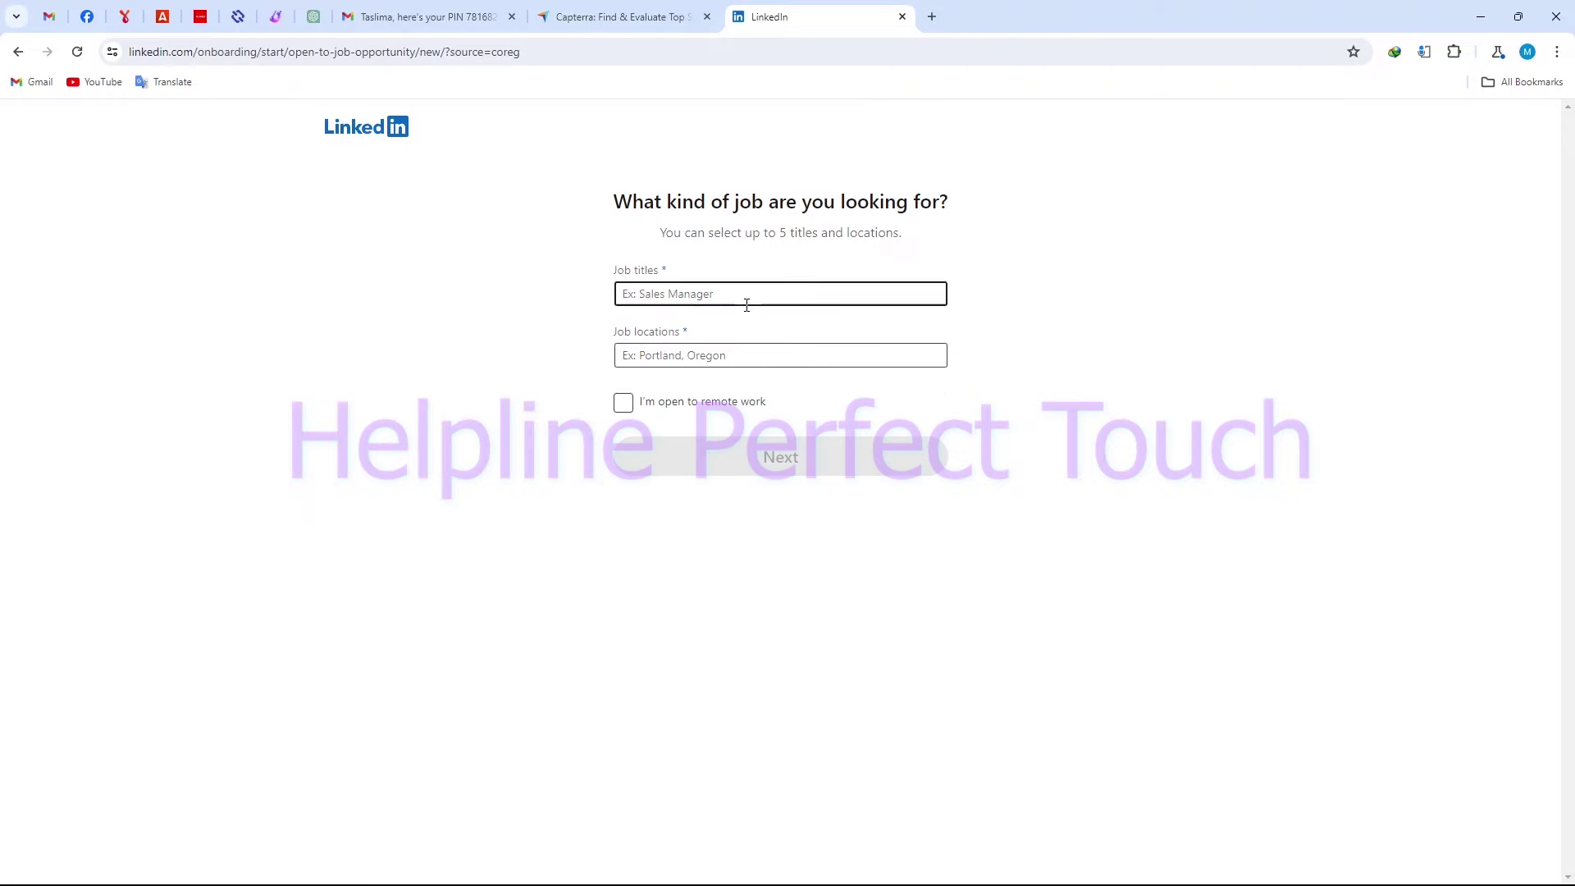
# Submit the job preferences with Marketing Specialist as job title, Bangladesh as location, and the open to remote work option
pyautogui.click(746, 305)
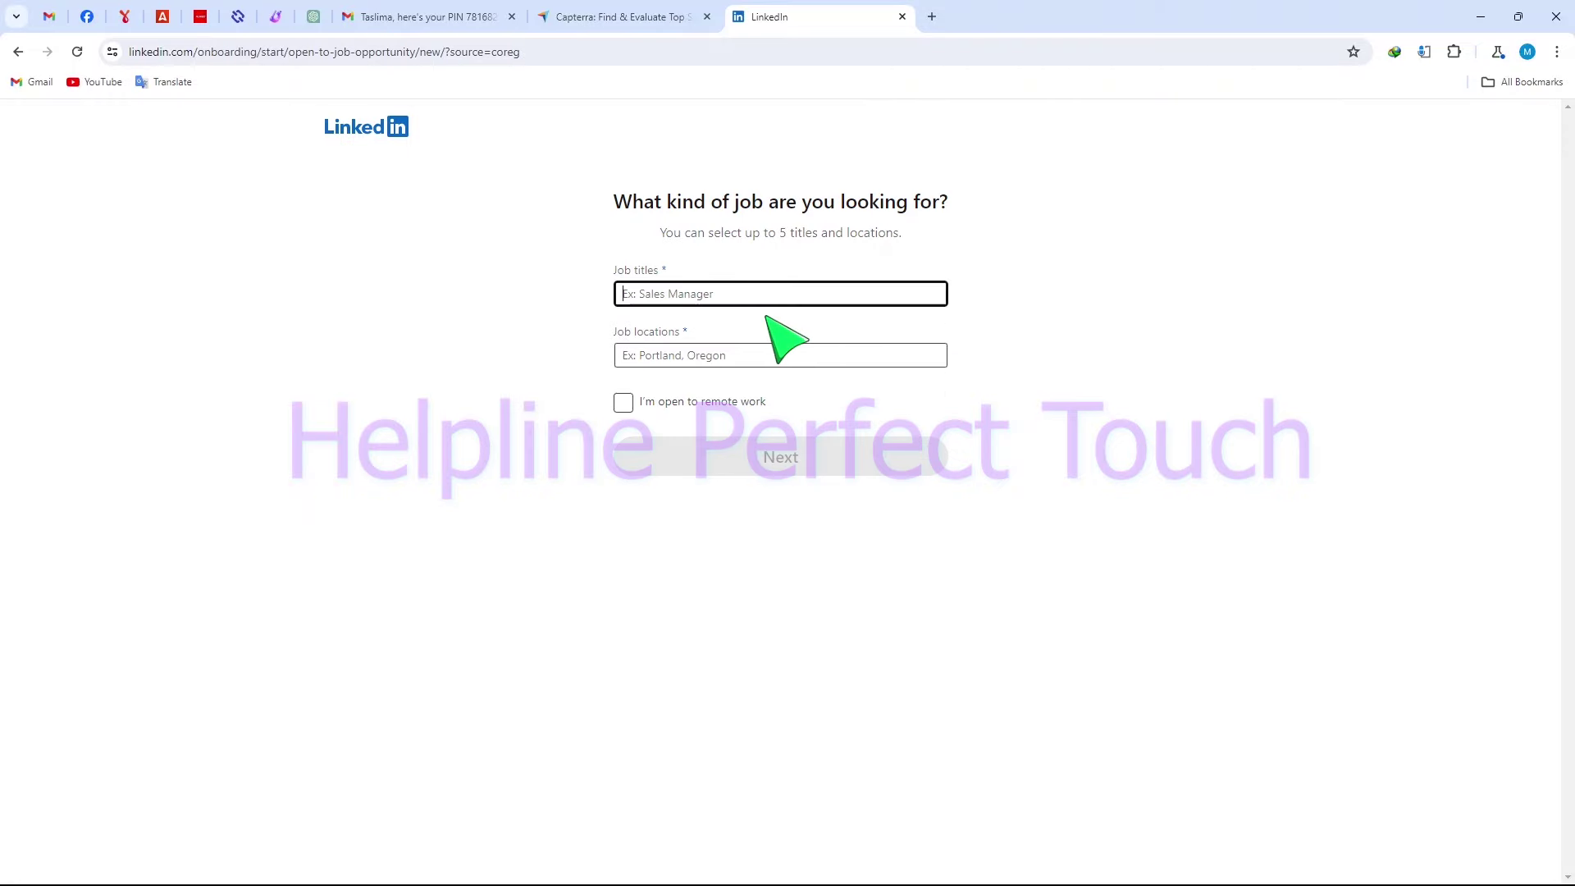
pyautogui.write('Marke')
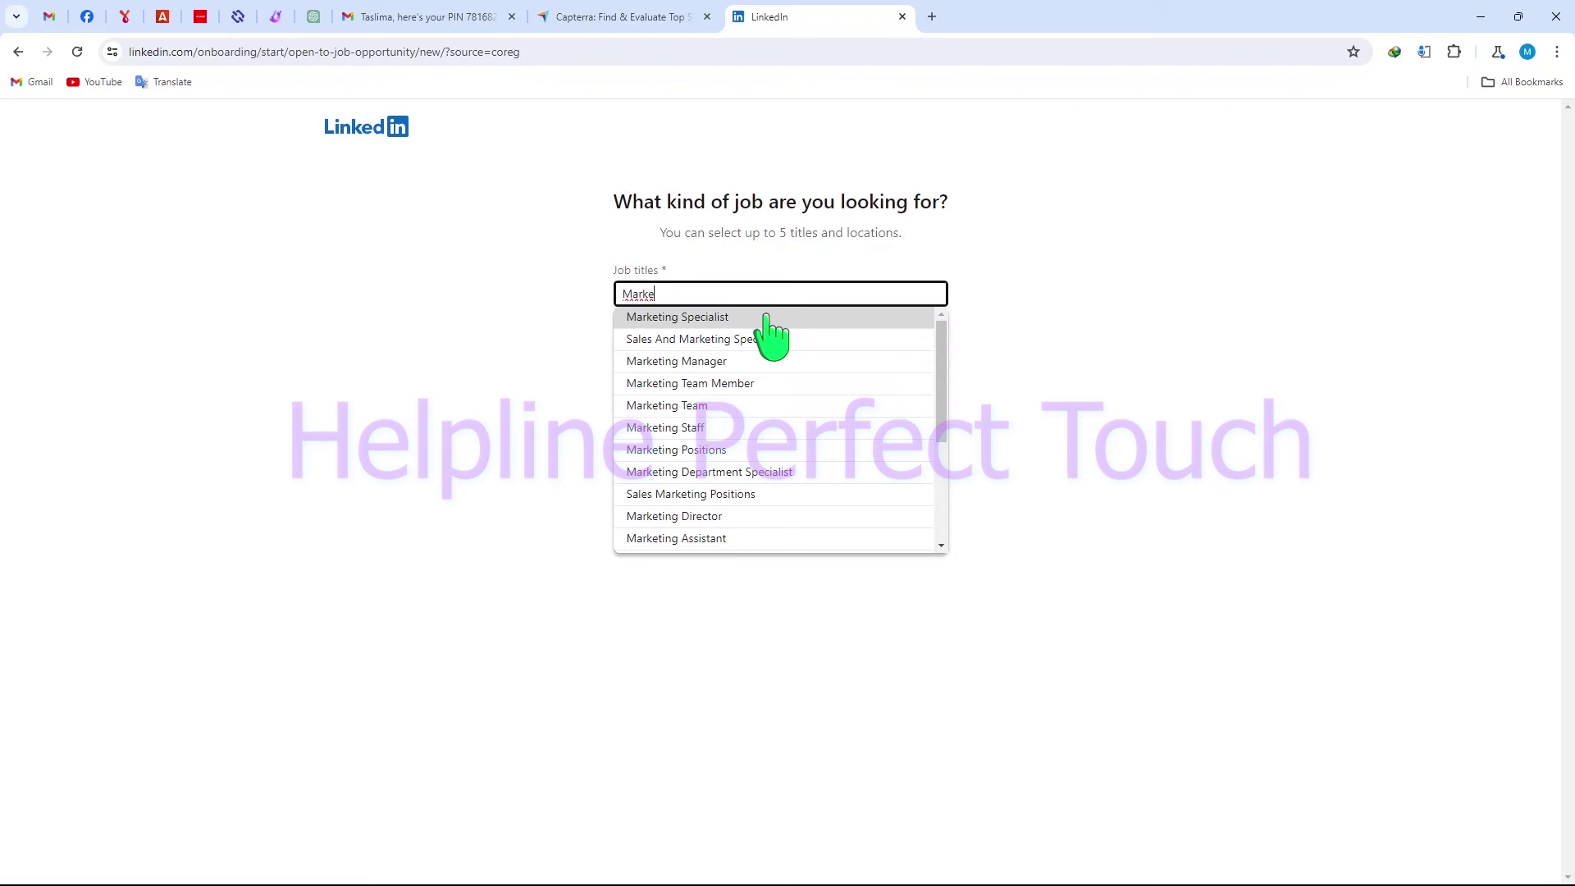
pyautogui.click(765, 317)
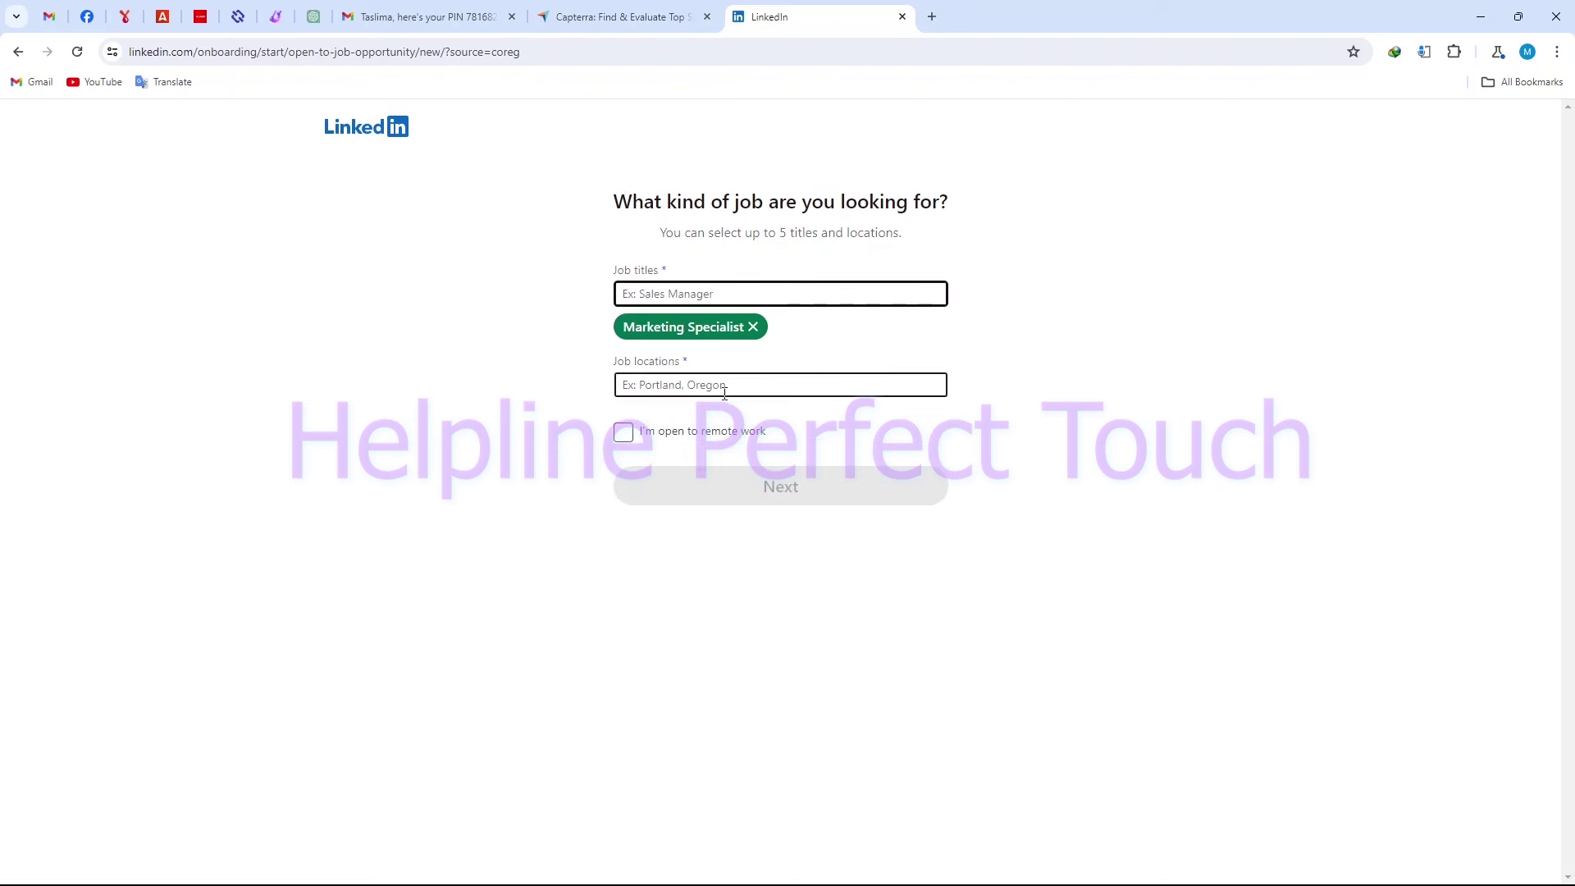
pyautogui.click(764, 385)
pyautogui.write('B')
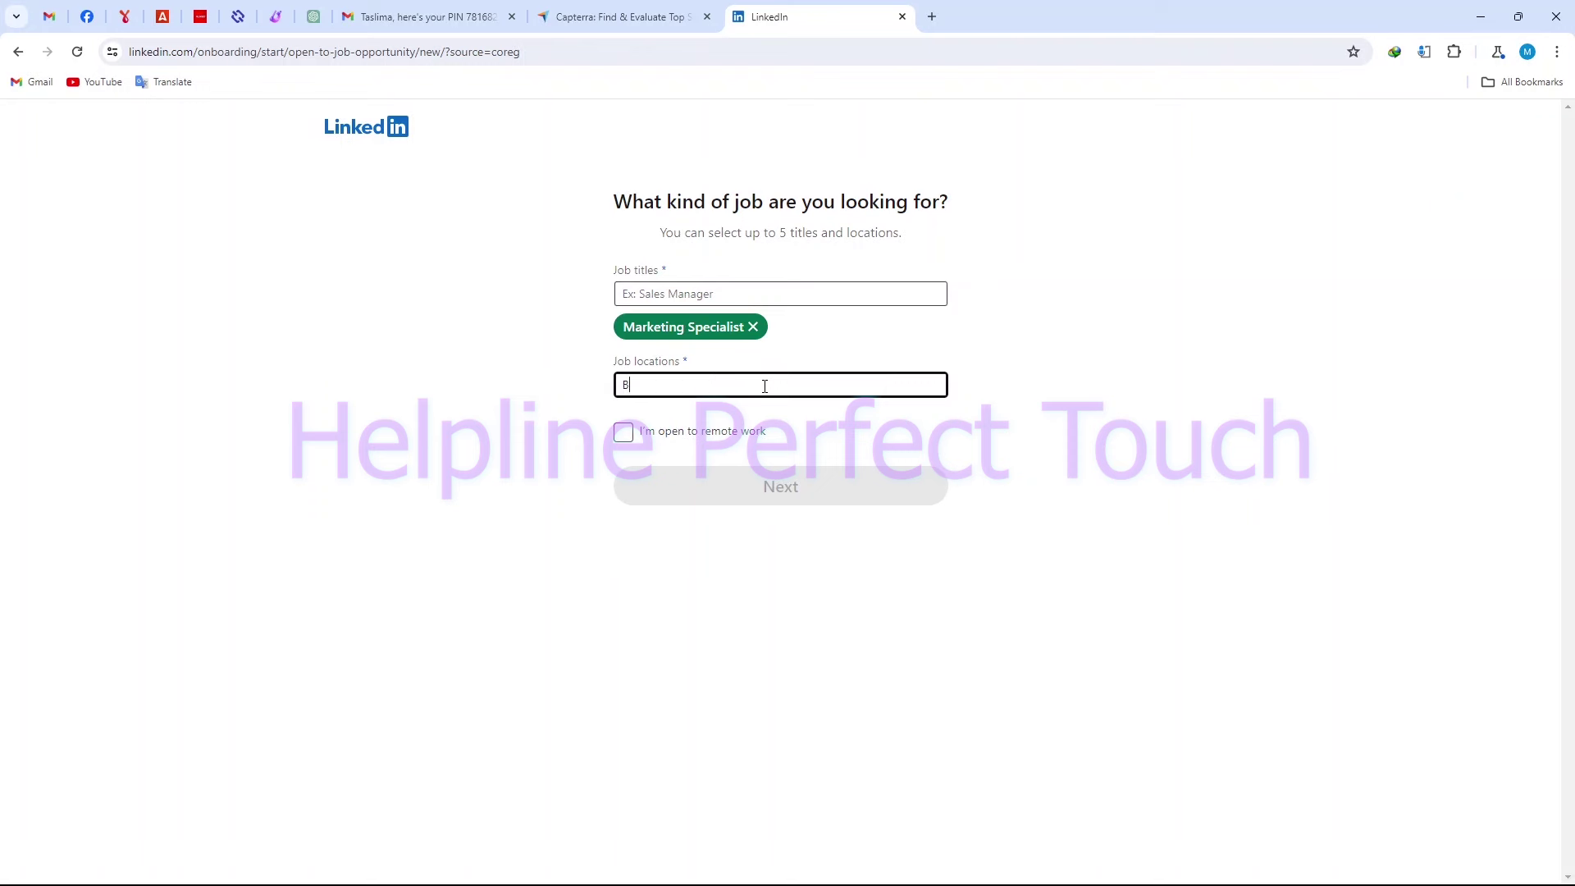
pyautogui.write('angladesh')
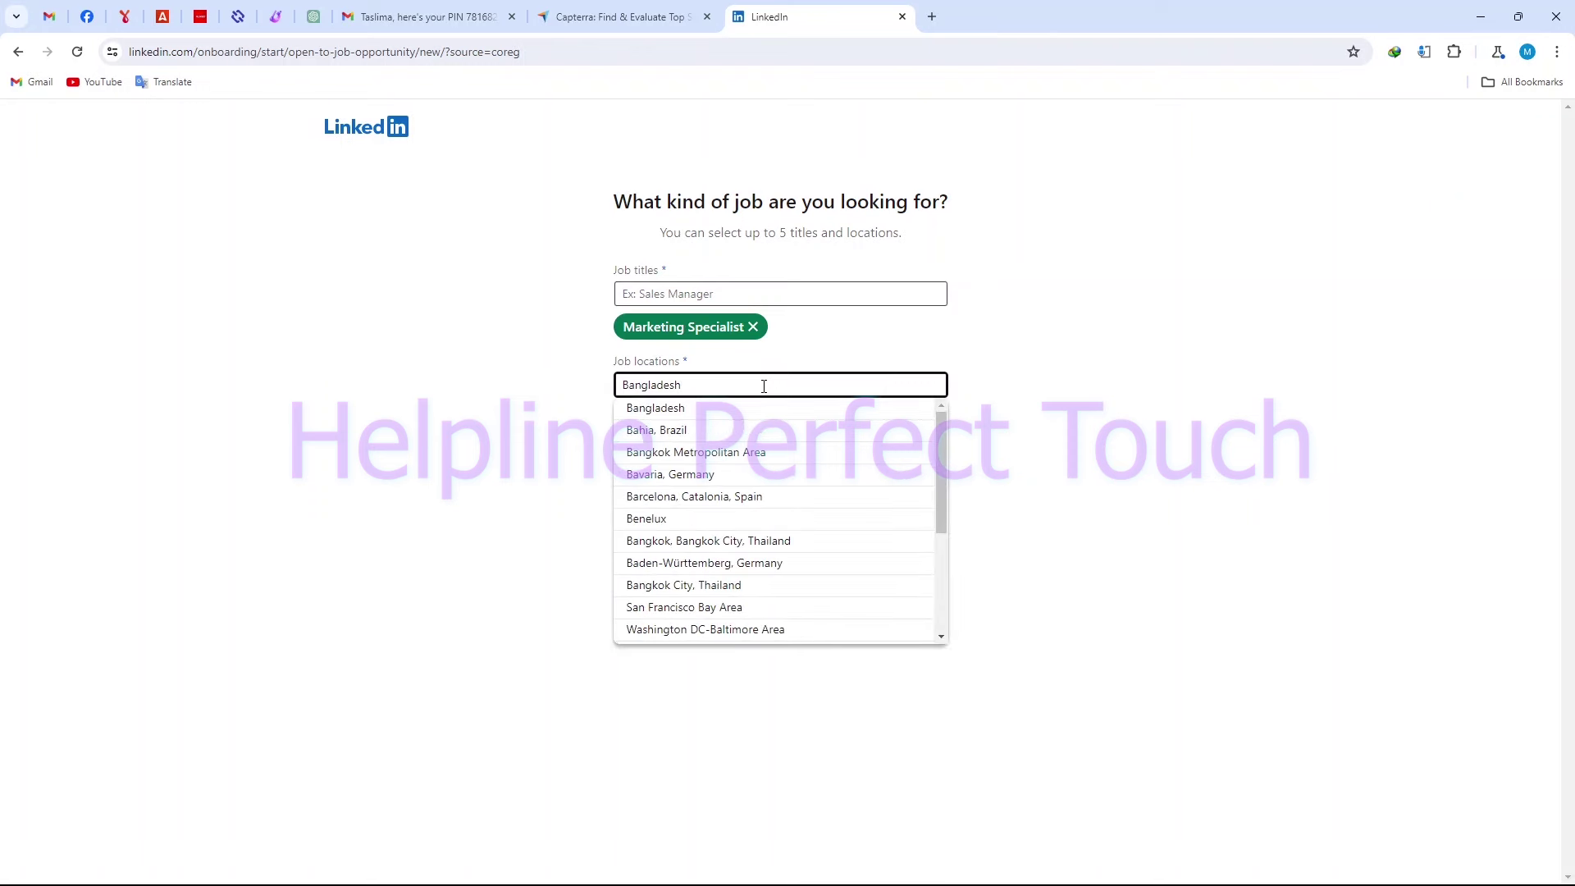
pyautogui.press('Return')
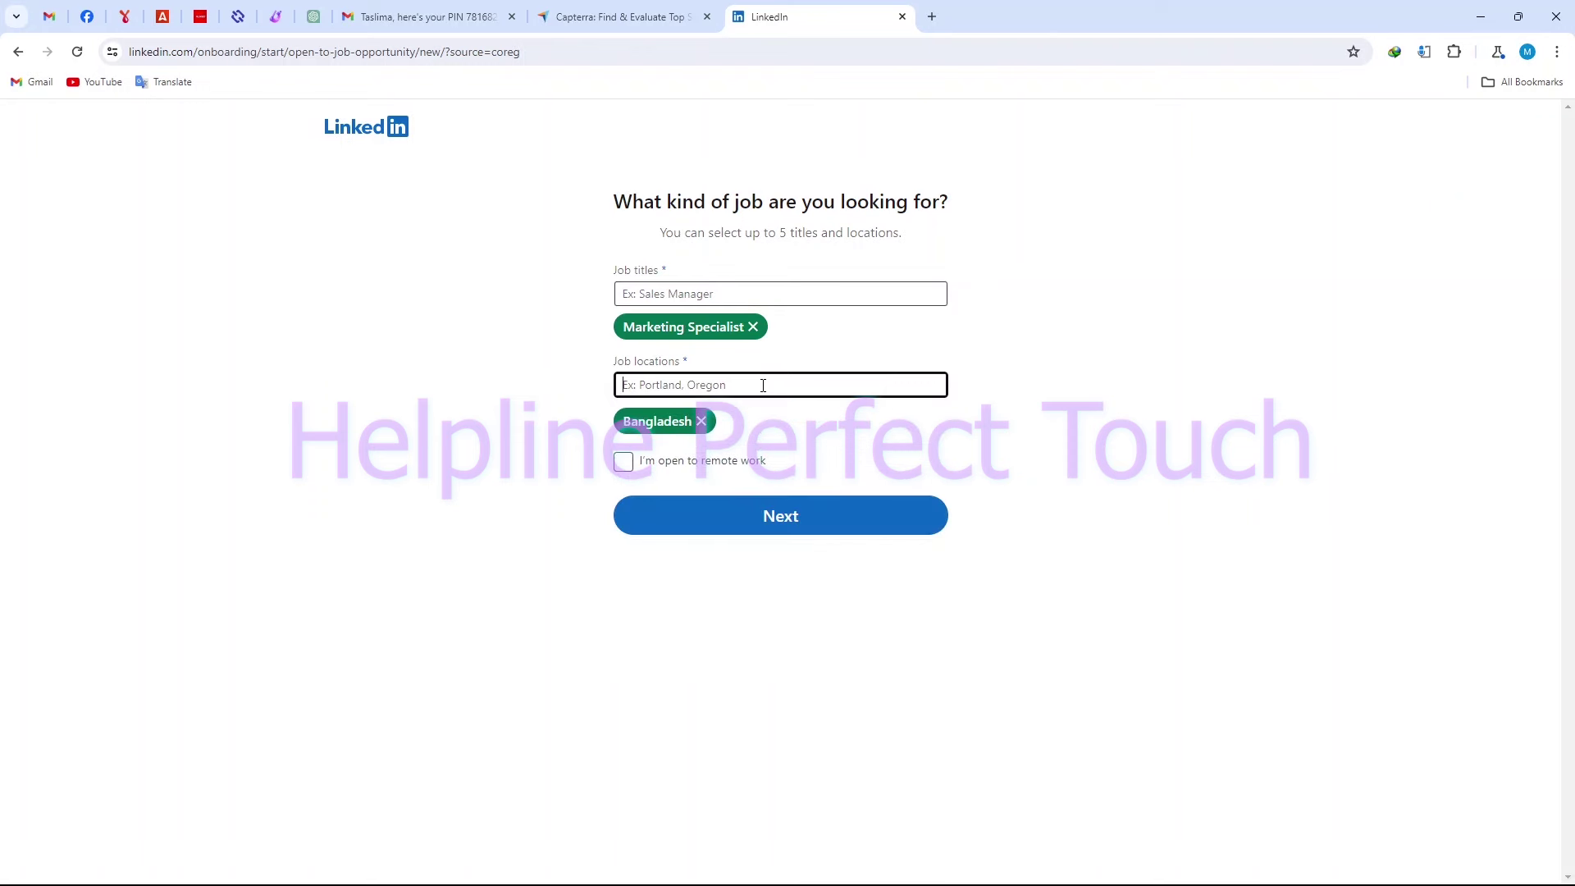
pyautogui.click(693, 461)
pyautogui.click(761, 517)
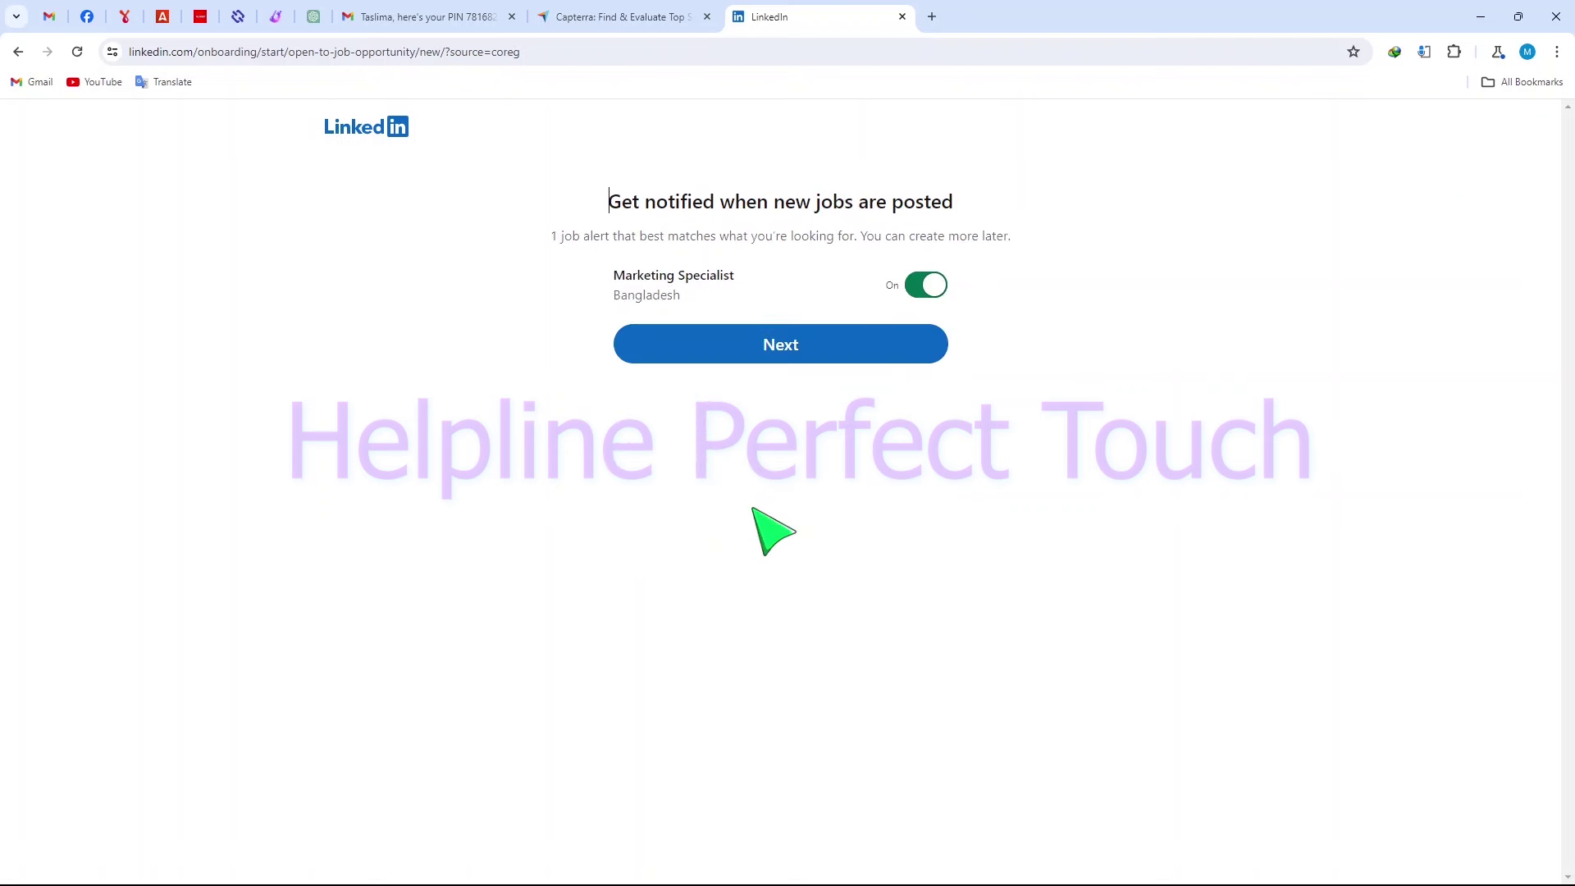
# Finish LinkedIn onboarding with the job alert and recruiter sharing left on, and pin the LinkedIn tab
pyautogui.click(832, 351)
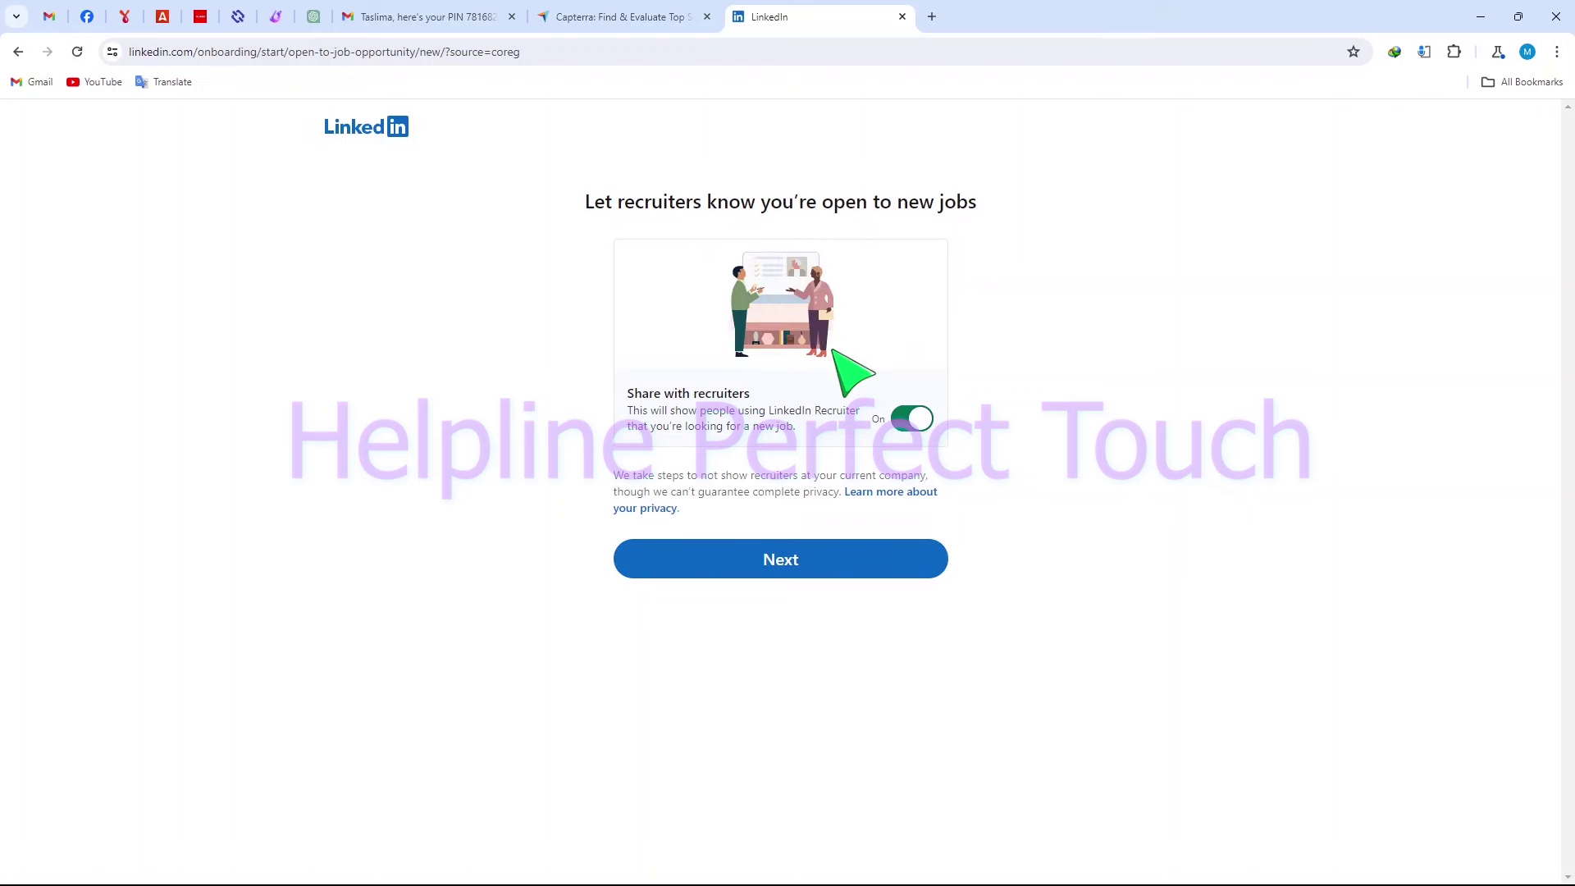
pyautogui.click(814, 567)
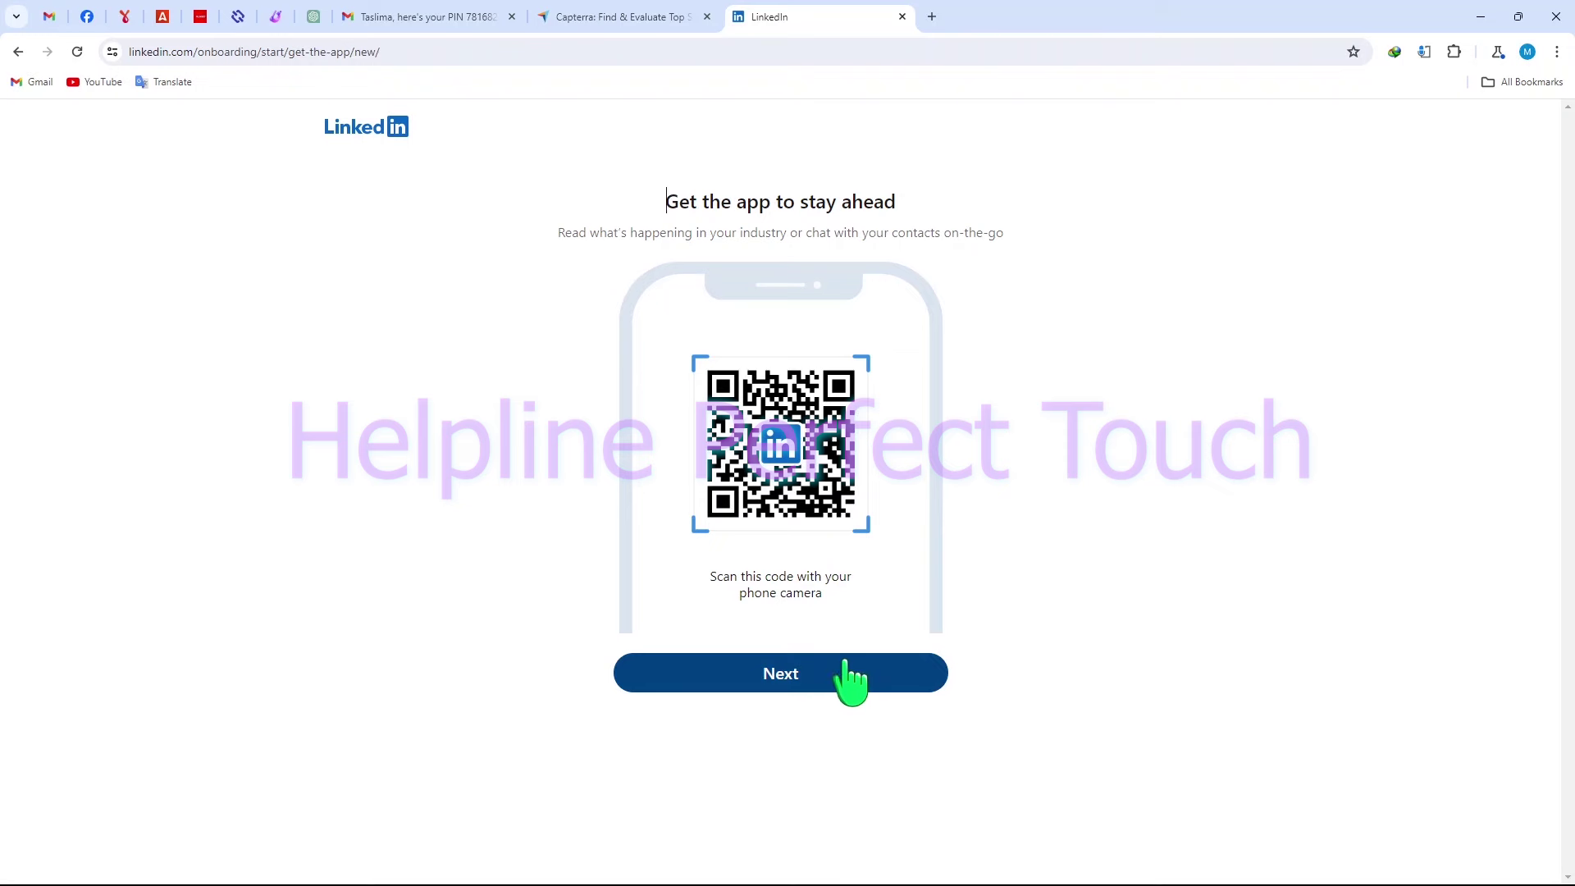
pyautogui.click(837, 680)
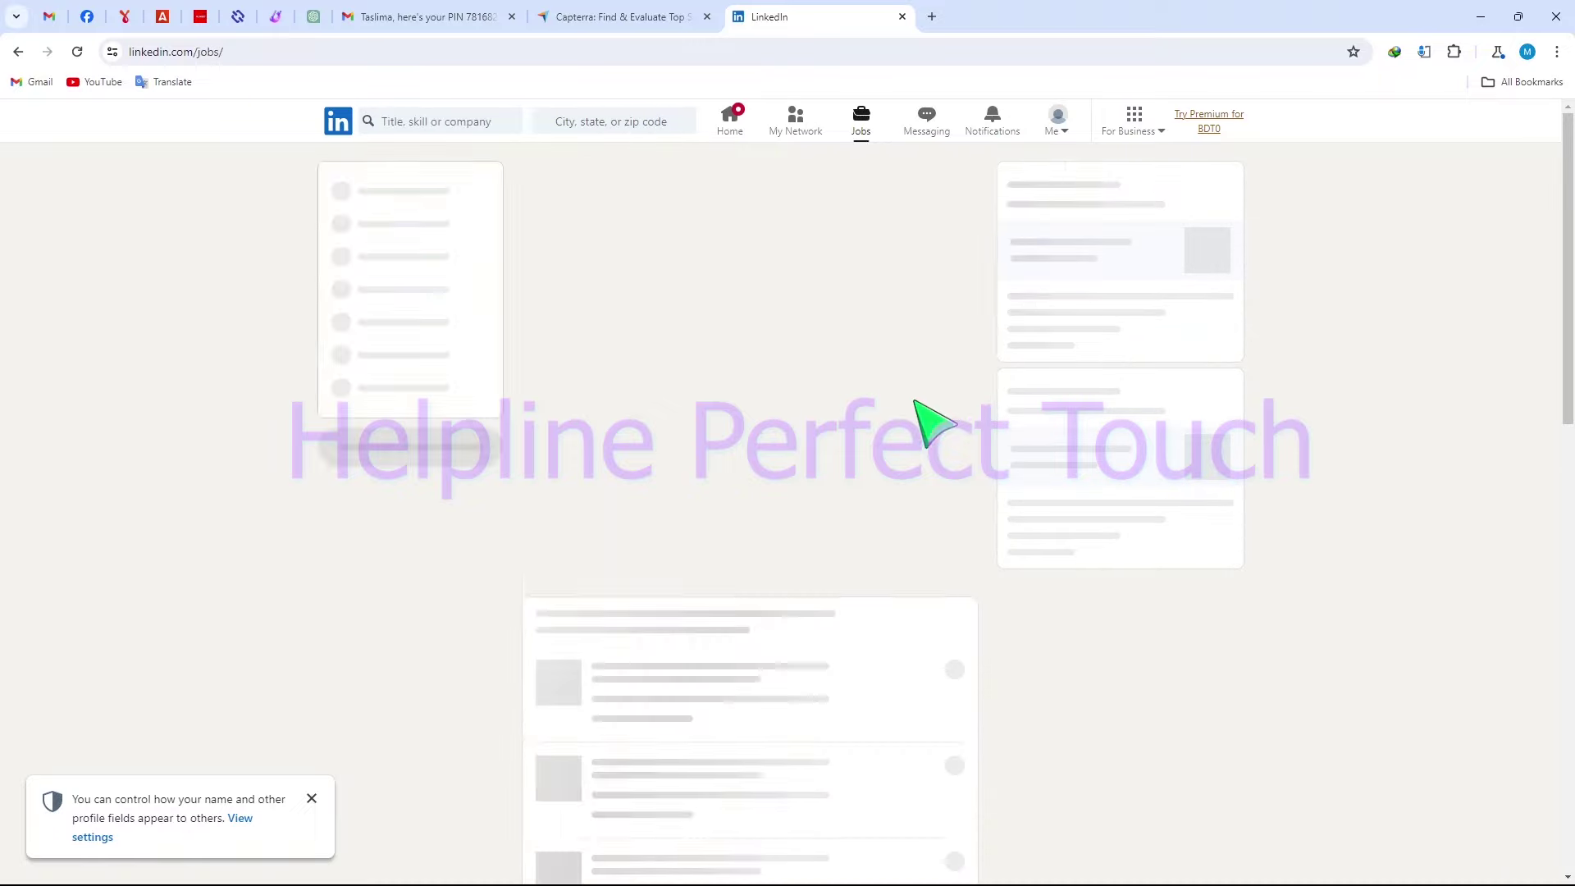
pyautogui.rightClick(786, 16)
pyautogui.click(845, 179)
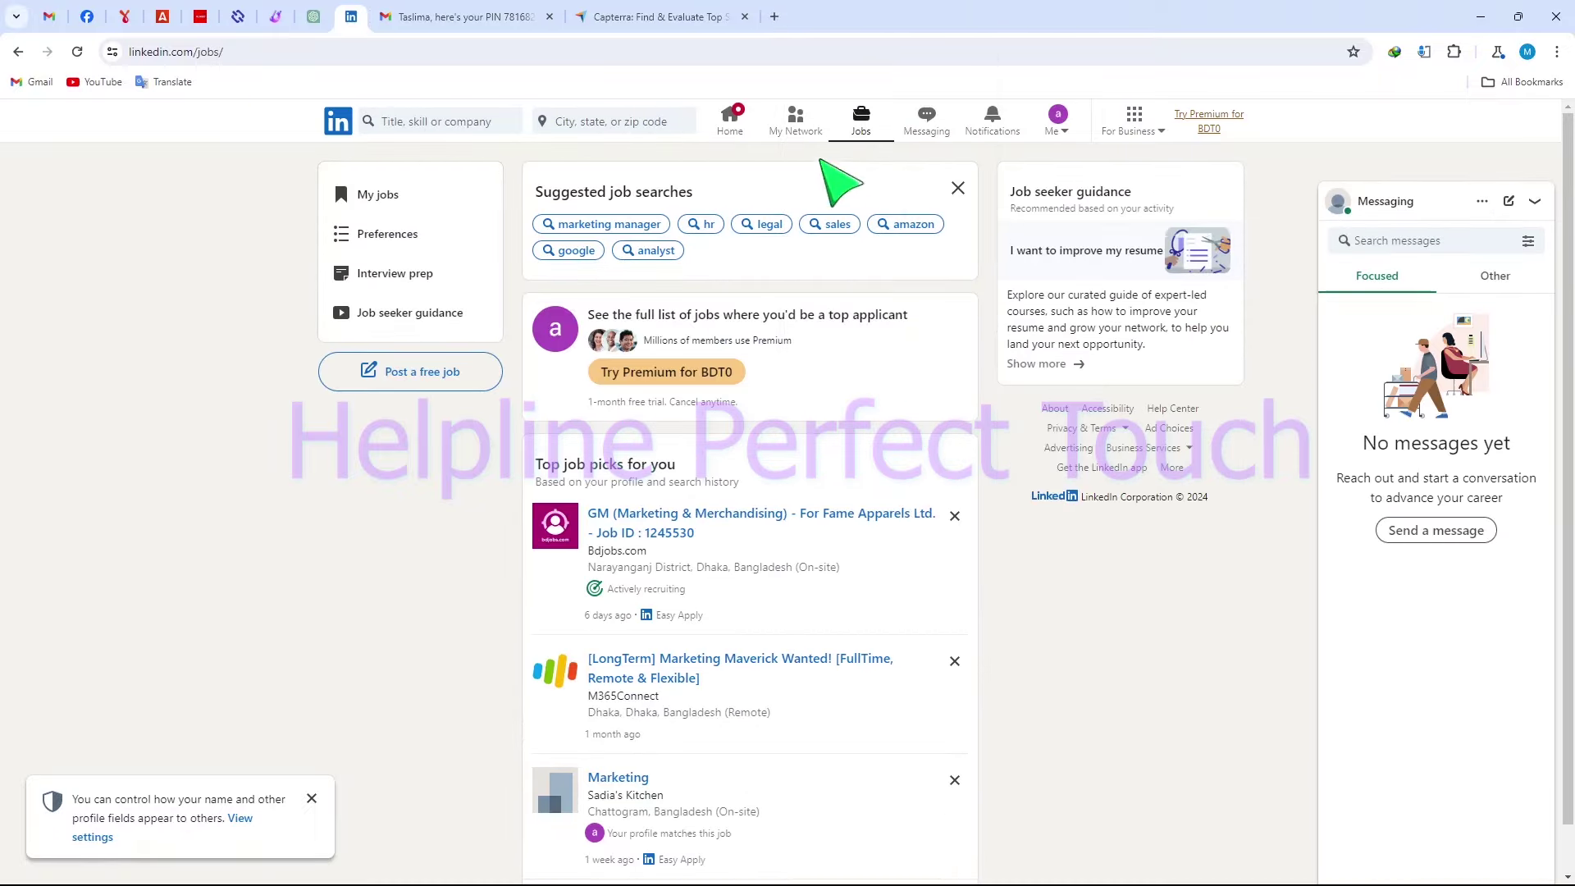
# Switch to the Capterra tab and open its page for writing a software review
pyautogui.click(656, 16)
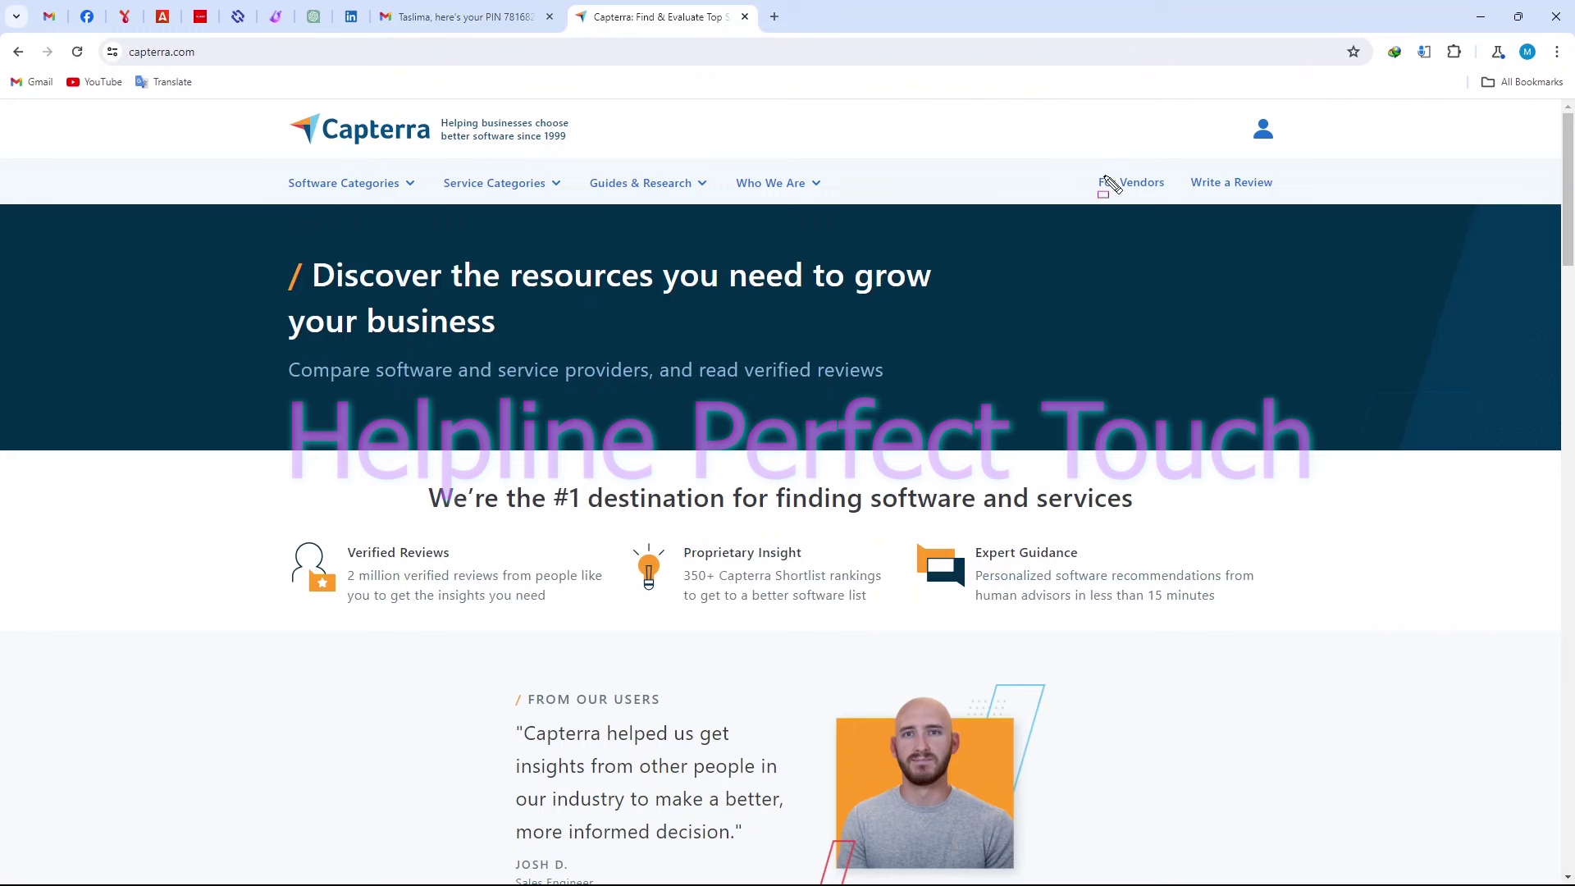
pyautogui.moveTo(1168, 158); pyautogui.dragTo(1322, 238)
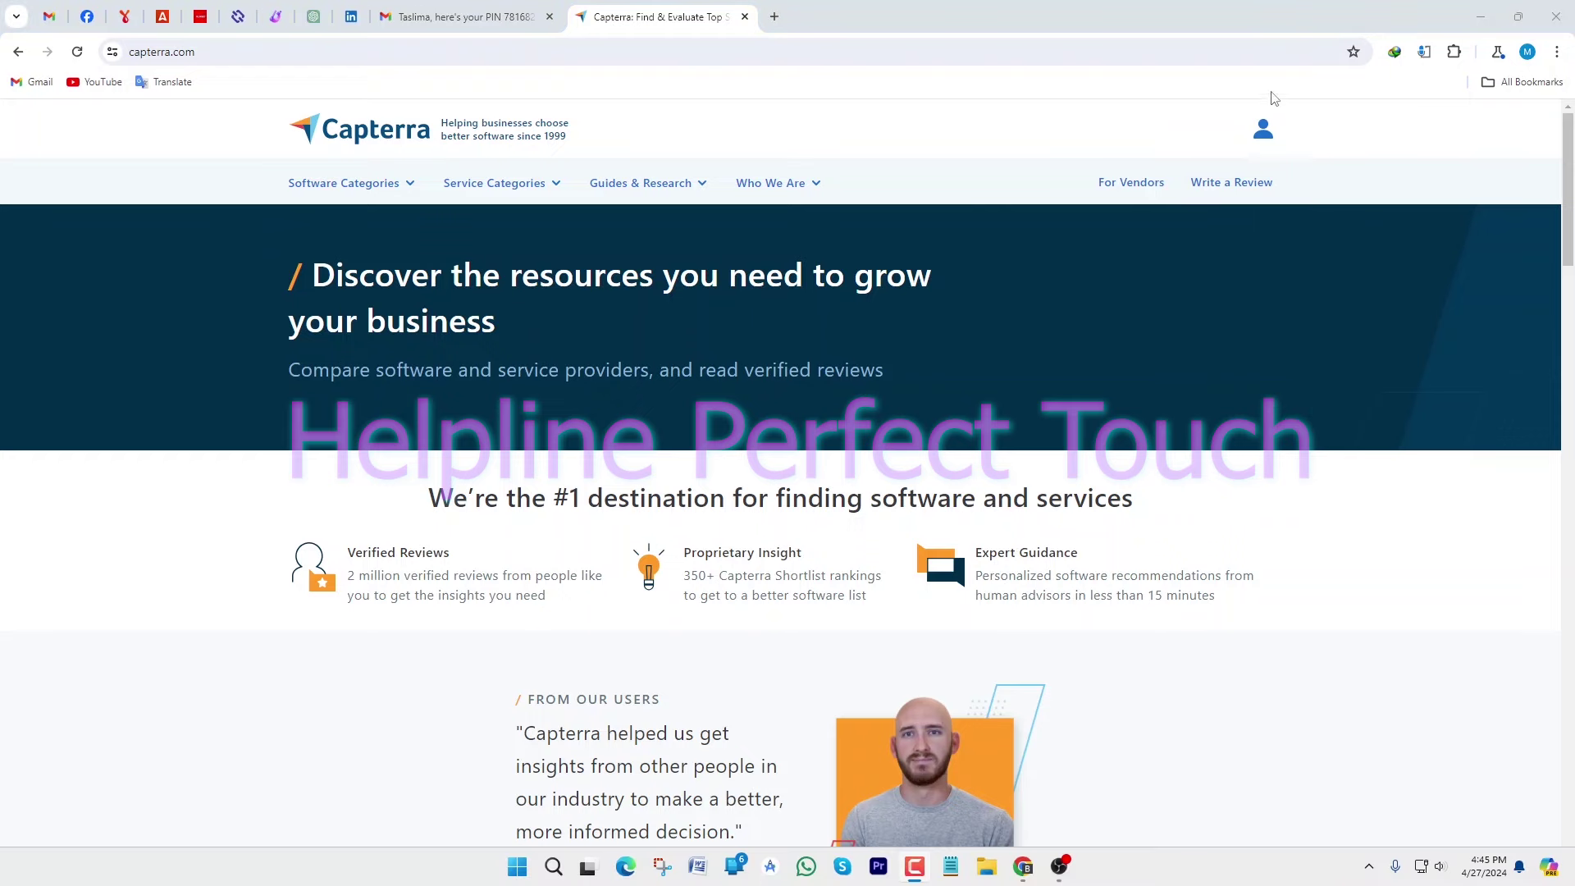
pyautogui.click(1236, 193)
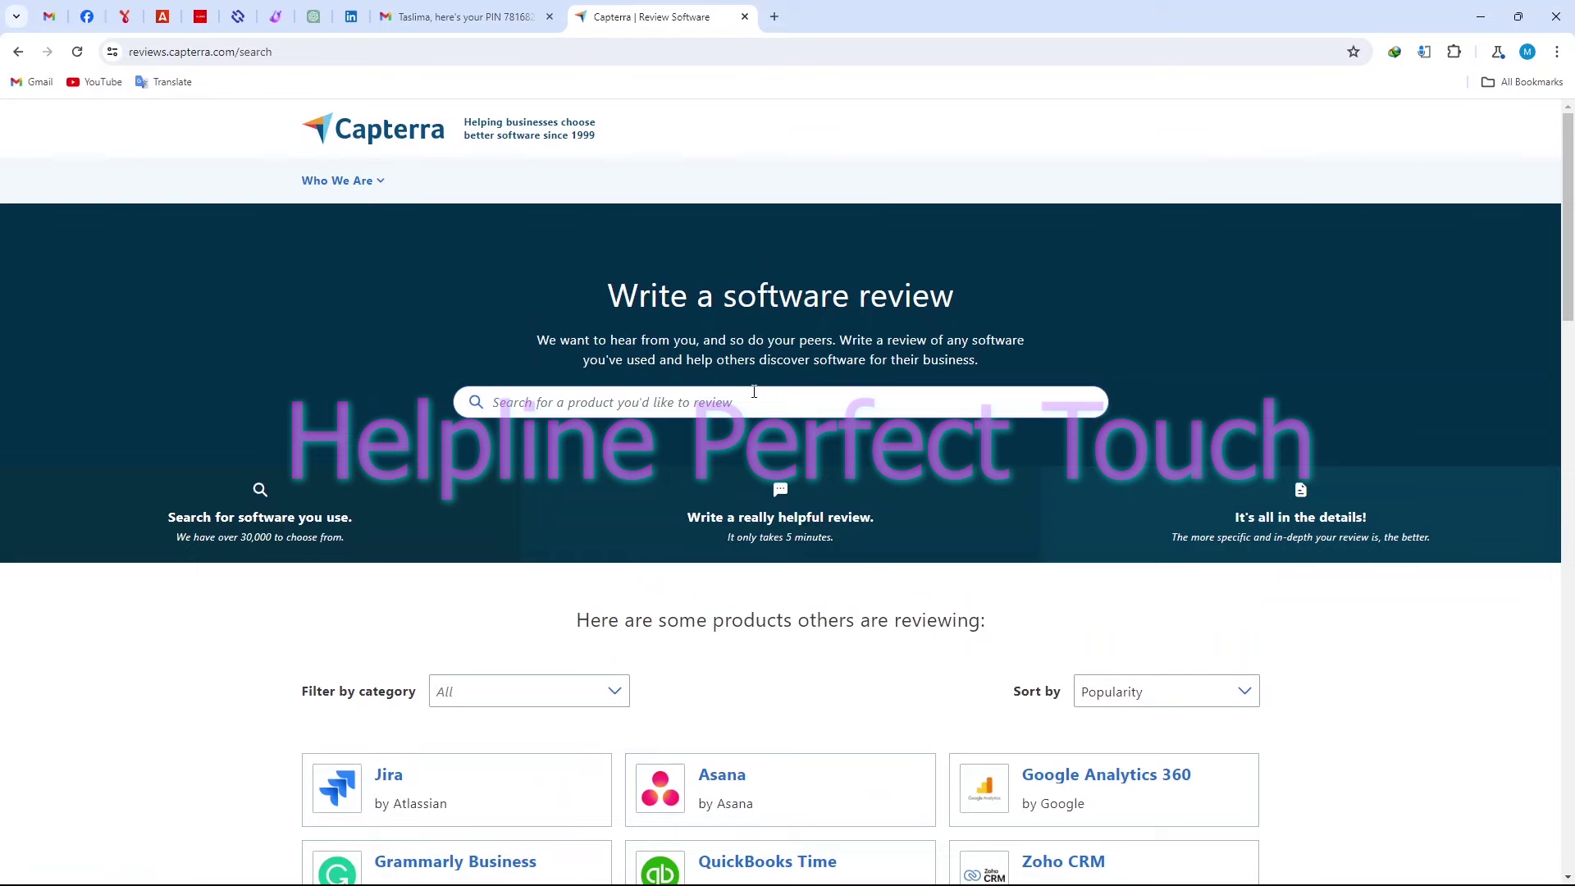
# Find Freshdesk among the products others are reviewing and open its review form
pyautogui.scroll(-3, 864, 472)
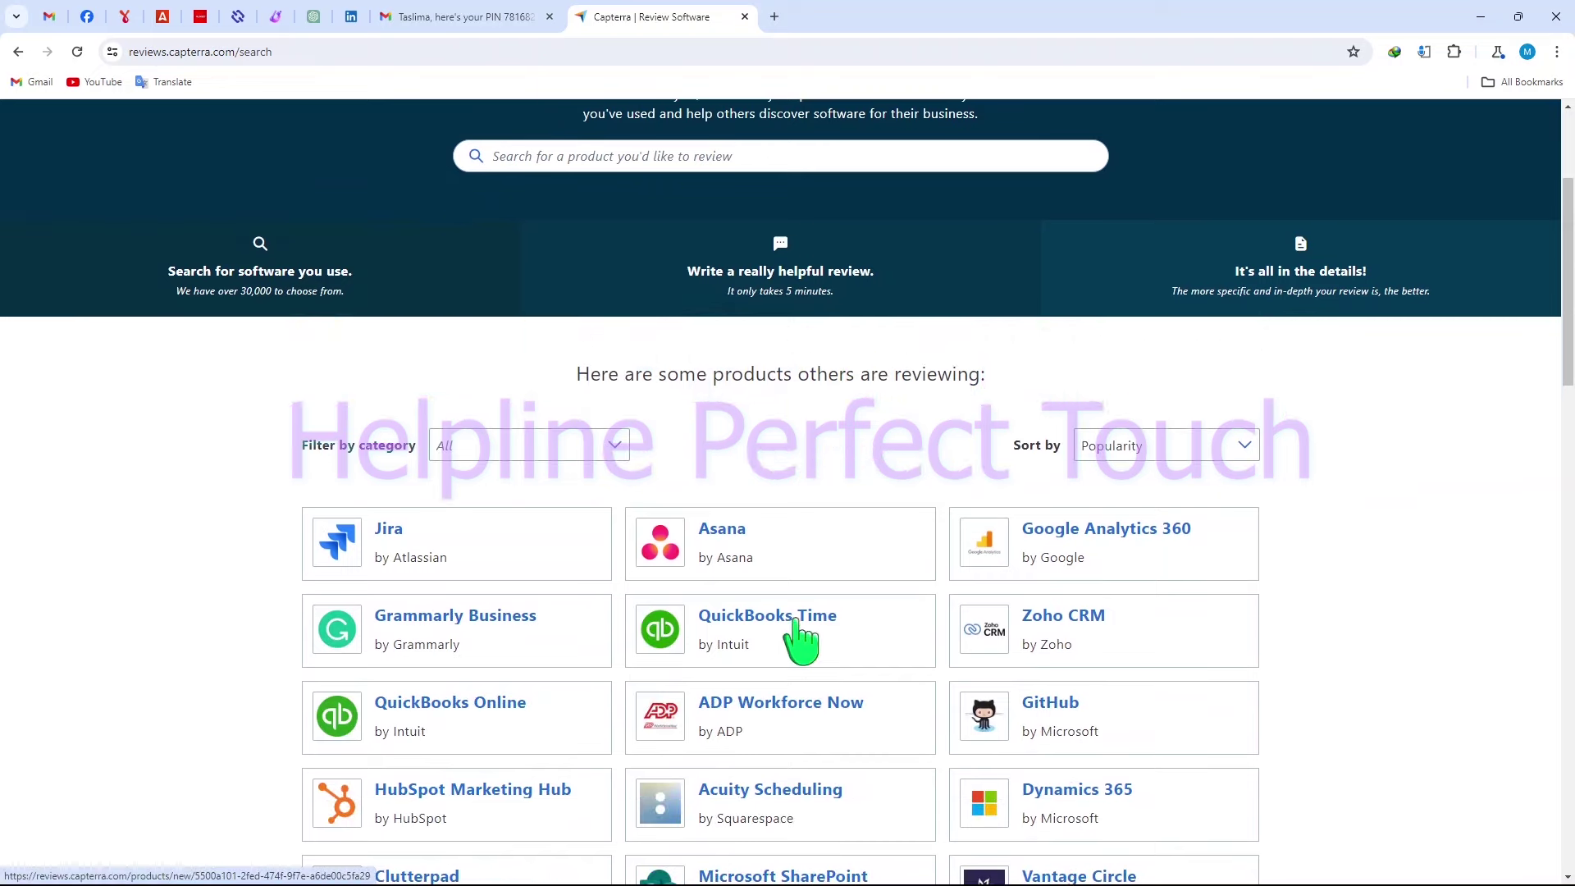
pyautogui.scroll(-3, 1107, 538)
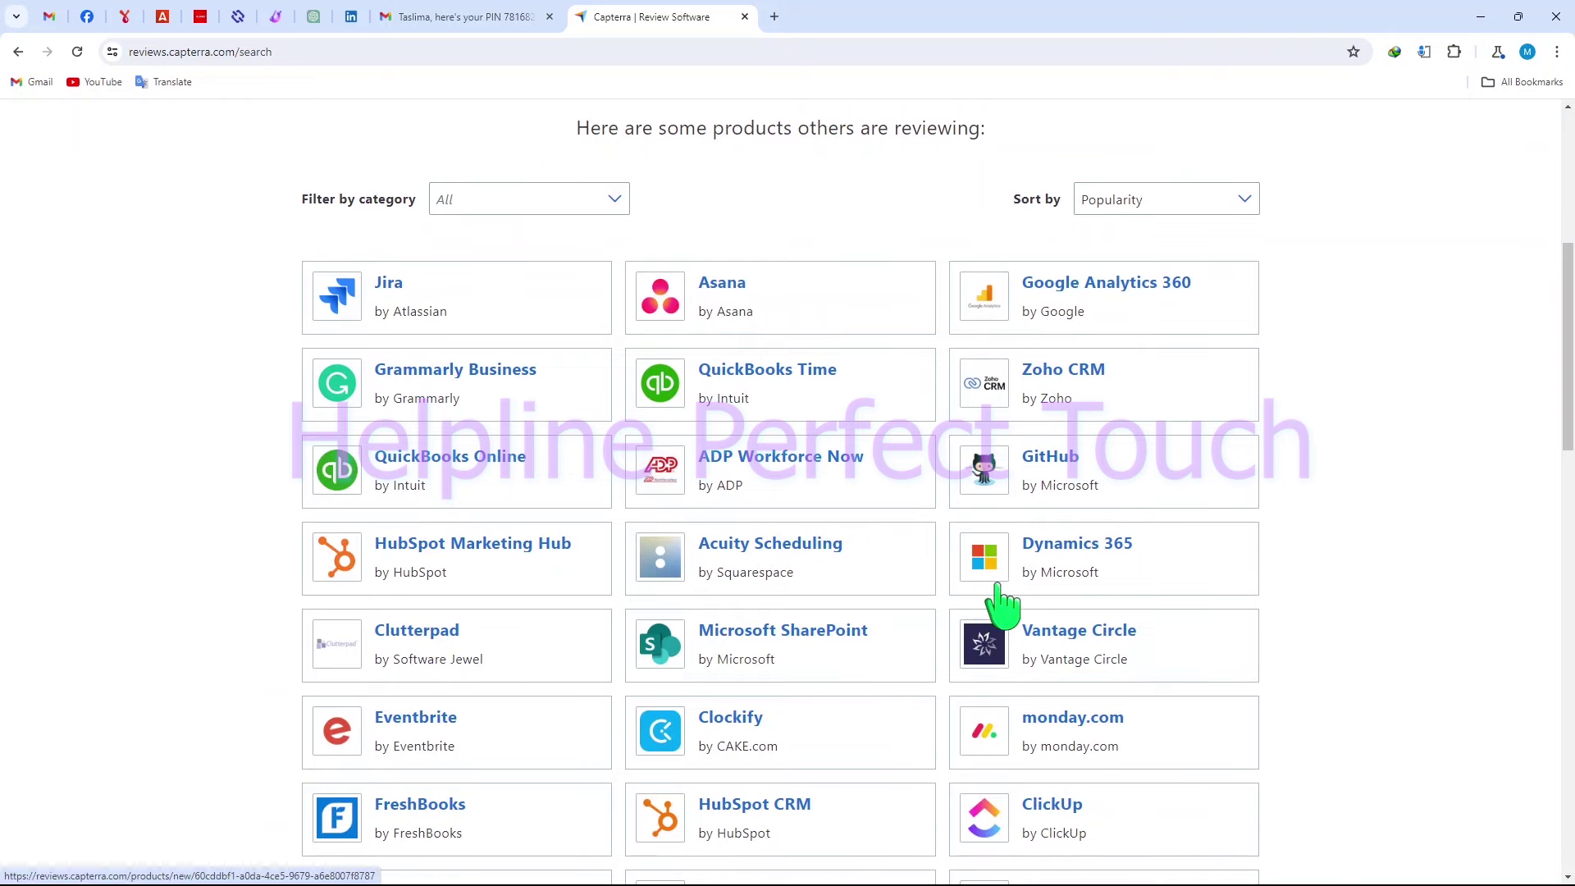
pyautogui.scroll(-4, 1009, 603)
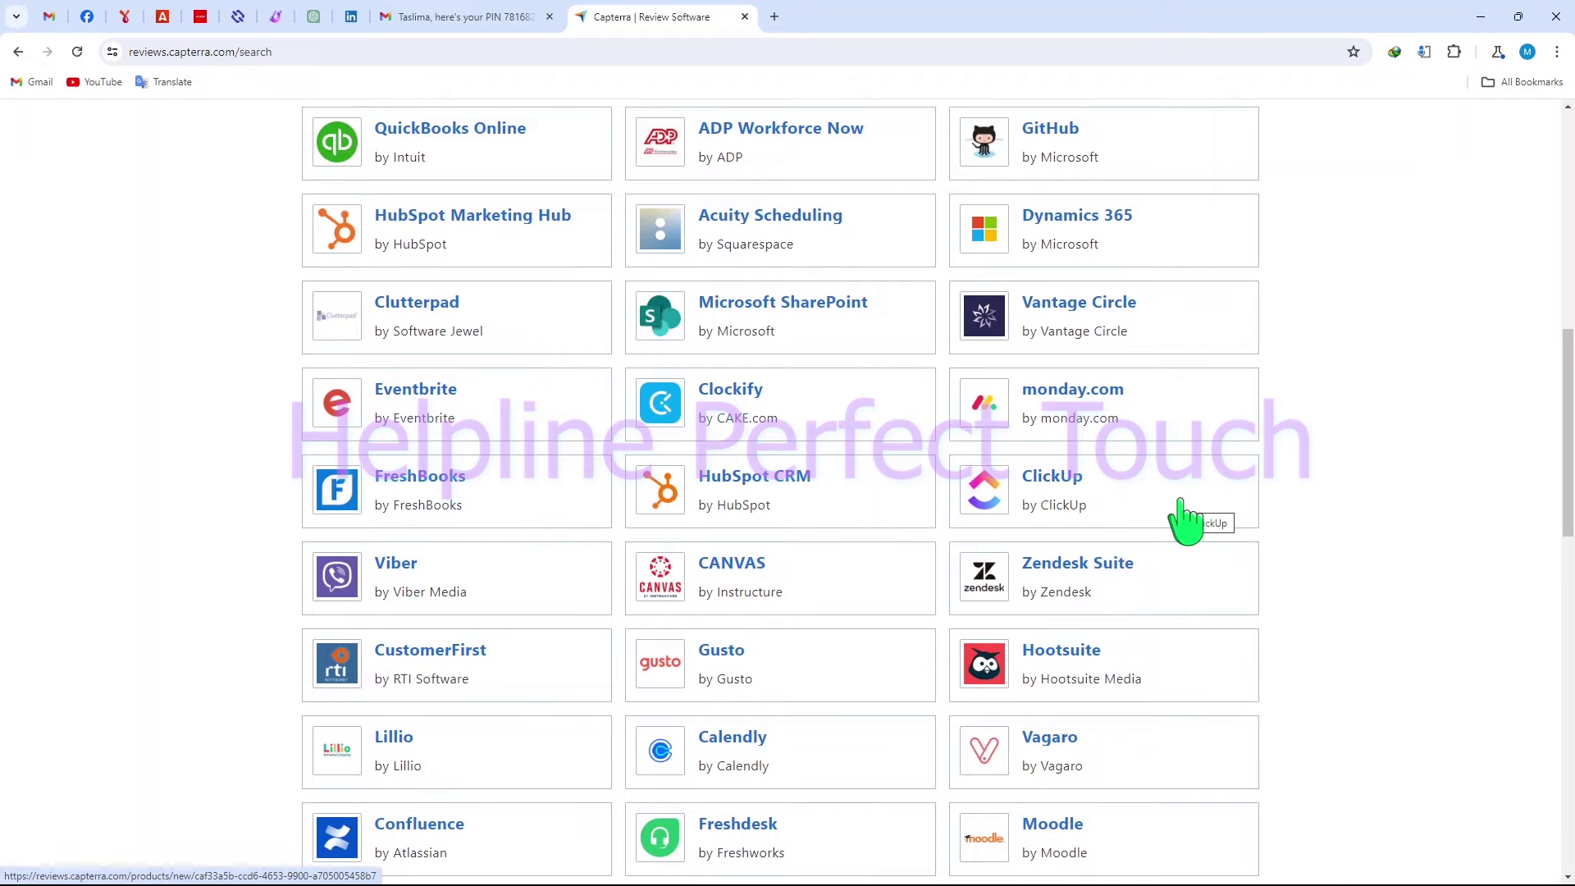
pyautogui.scroll(-3, 1181, 520)
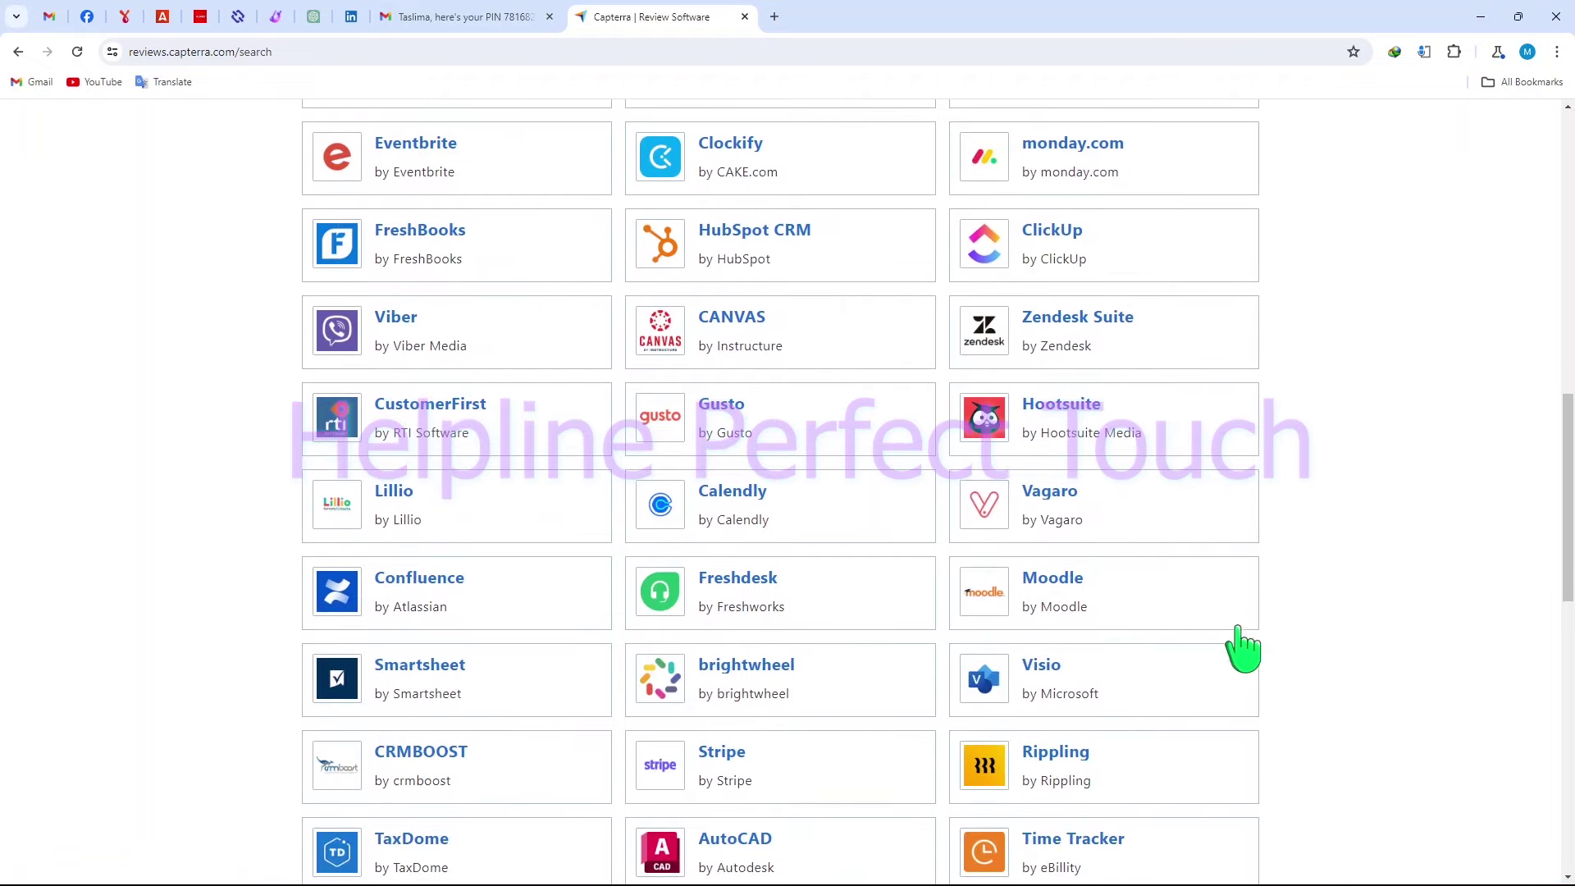
pyautogui.scroll(-3, 1160, 727)
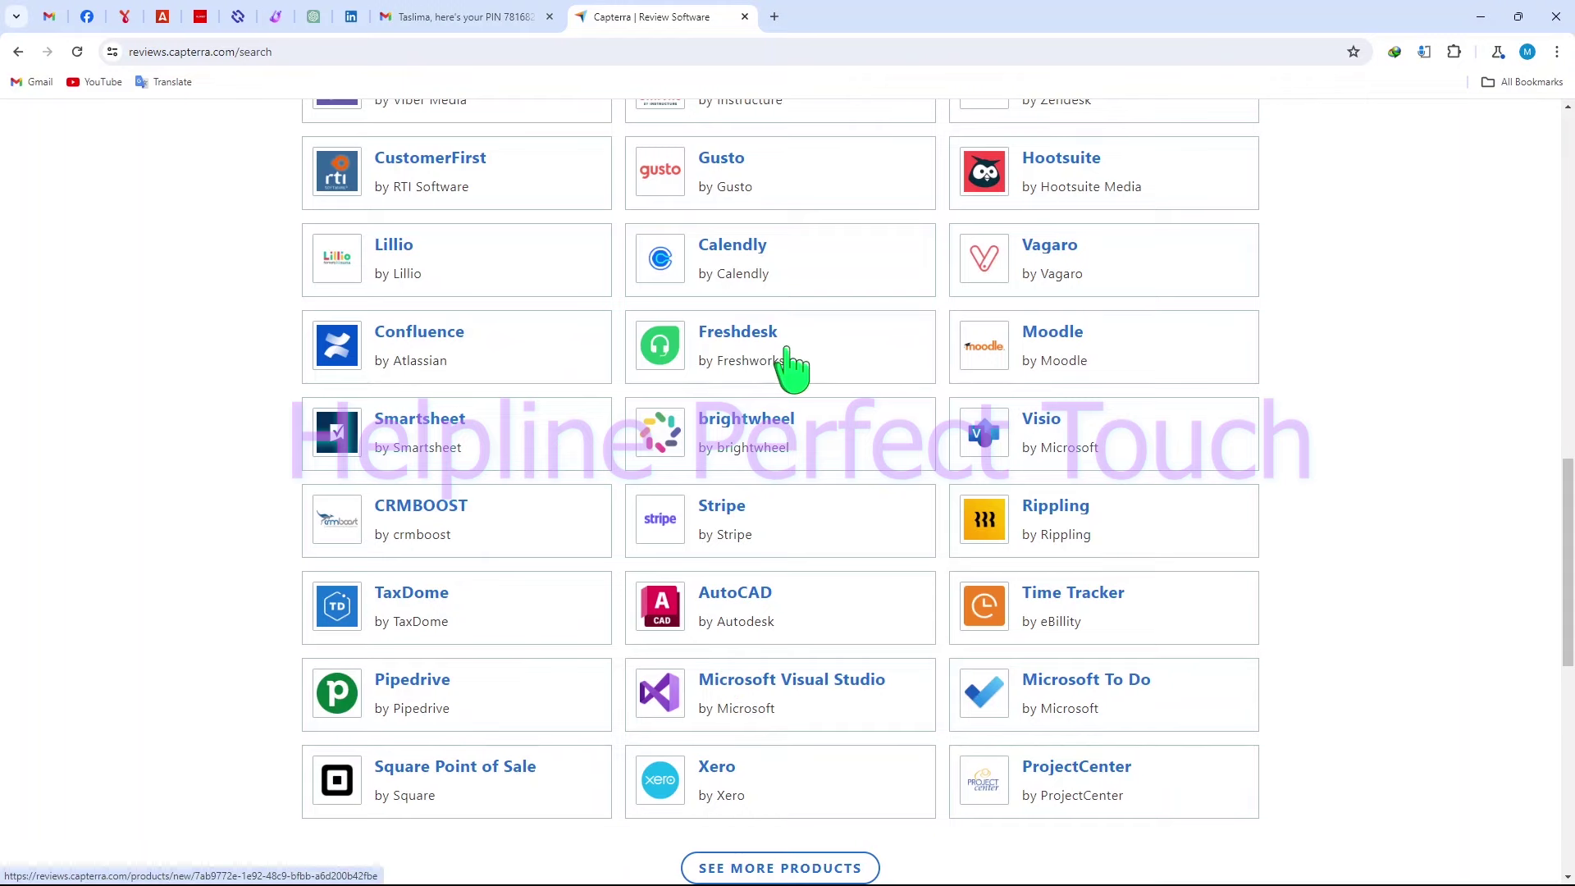
pyautogui.click(736, 338)
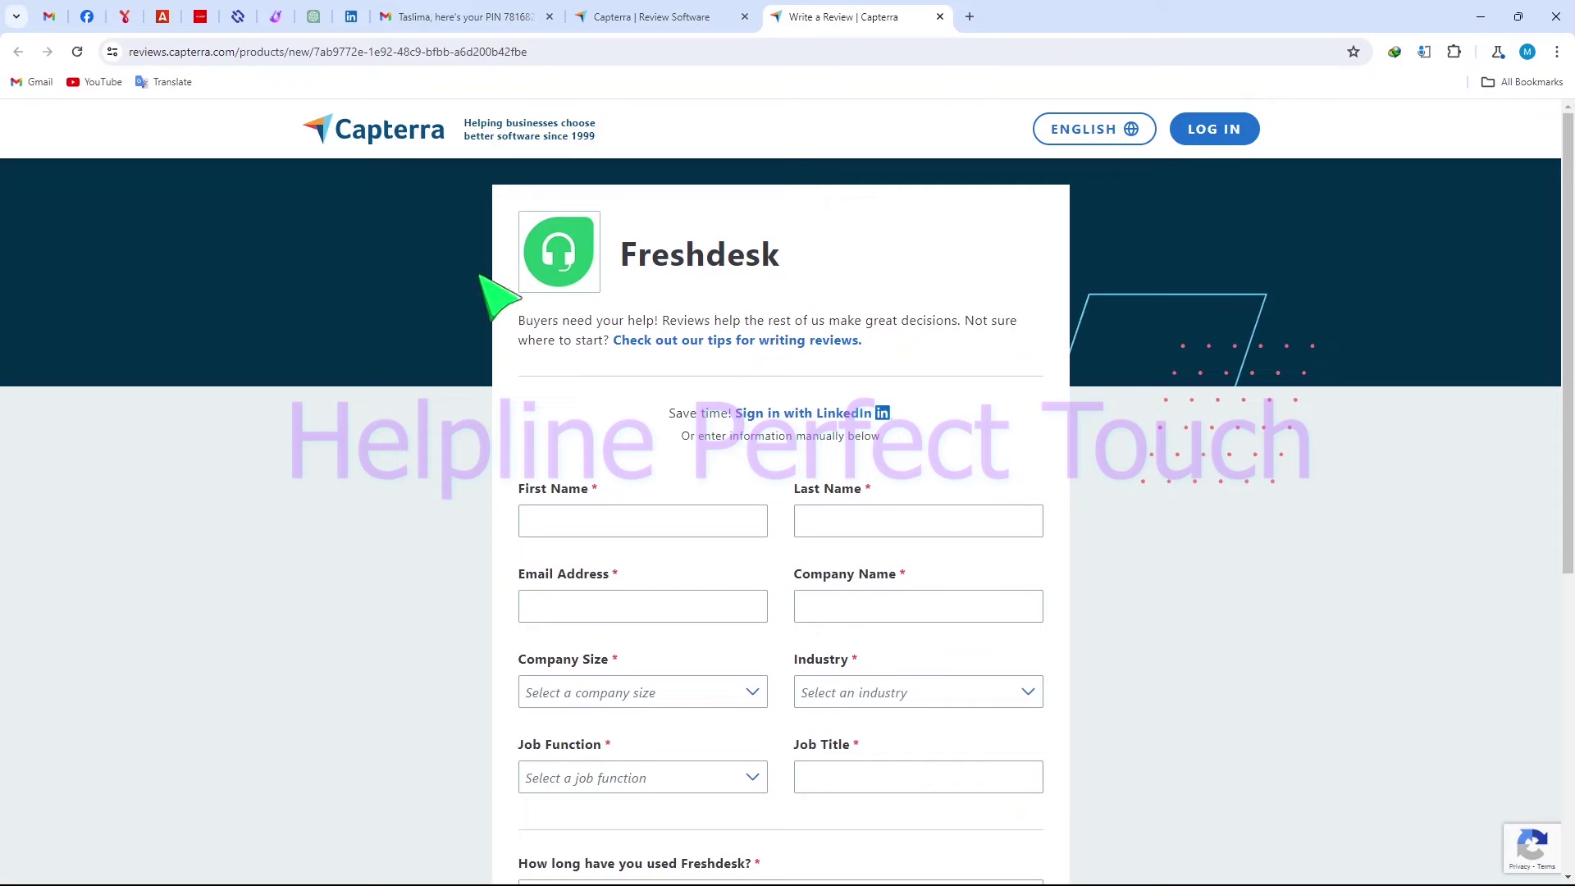
# Log in to the Freshdesk review form with LinkedIn and allow Capterra to access the account
pyautogui.click(1216, 131)
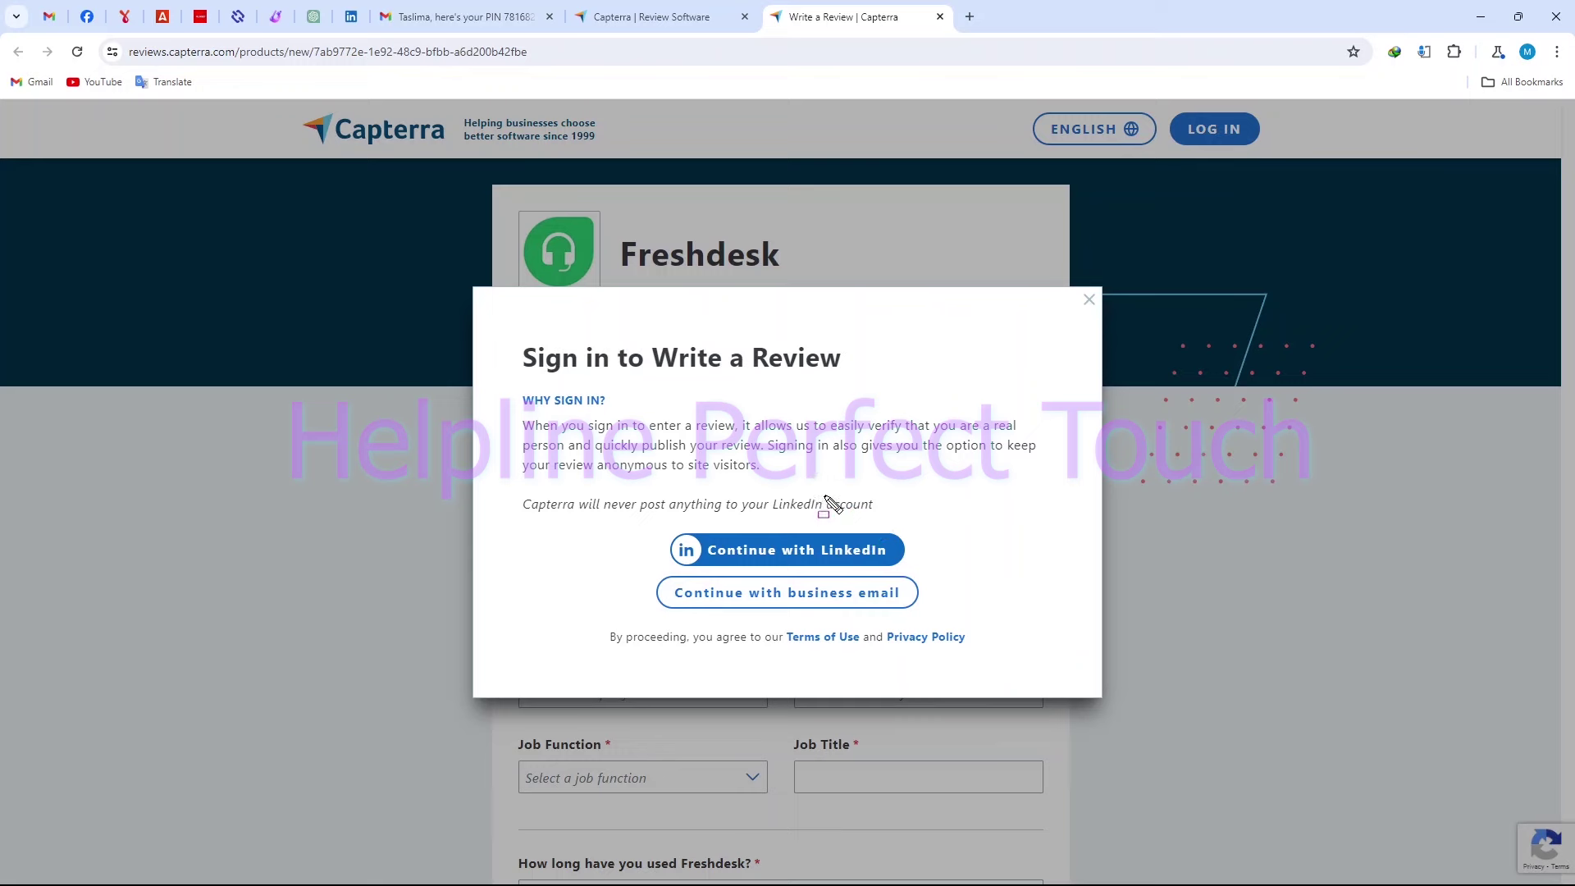
pyautogui.moveTo(651, 494)
pyautogui.mouseDown()
pyautogui.moveTo(716, 533)
pyautogui.moveTo(976, 570)
pyautogui.mouseUp()
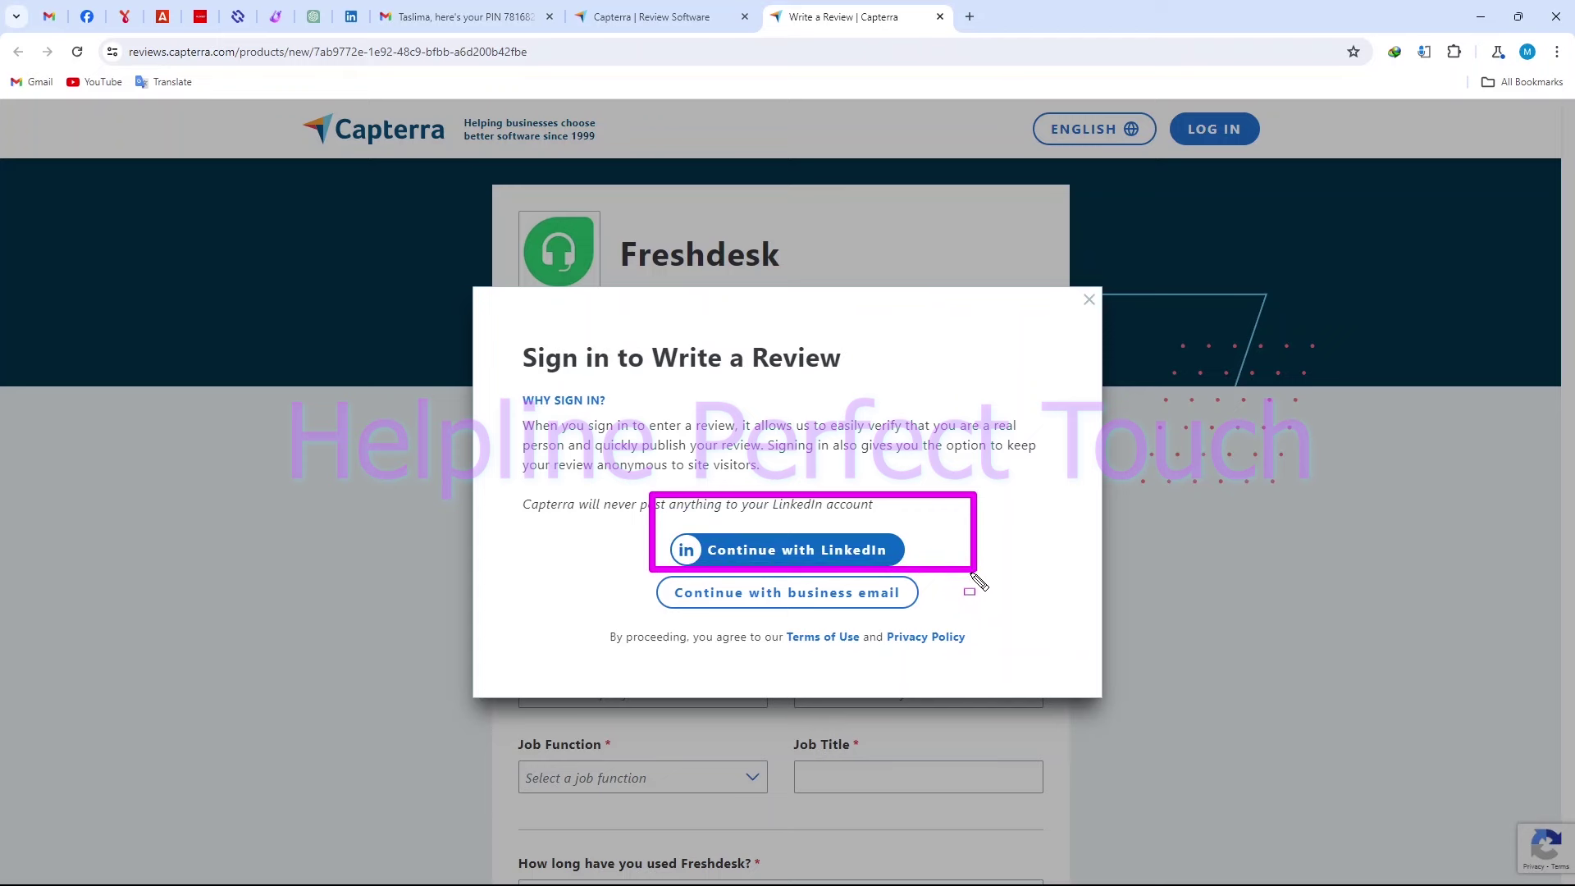
pyautogui.press('Escape')
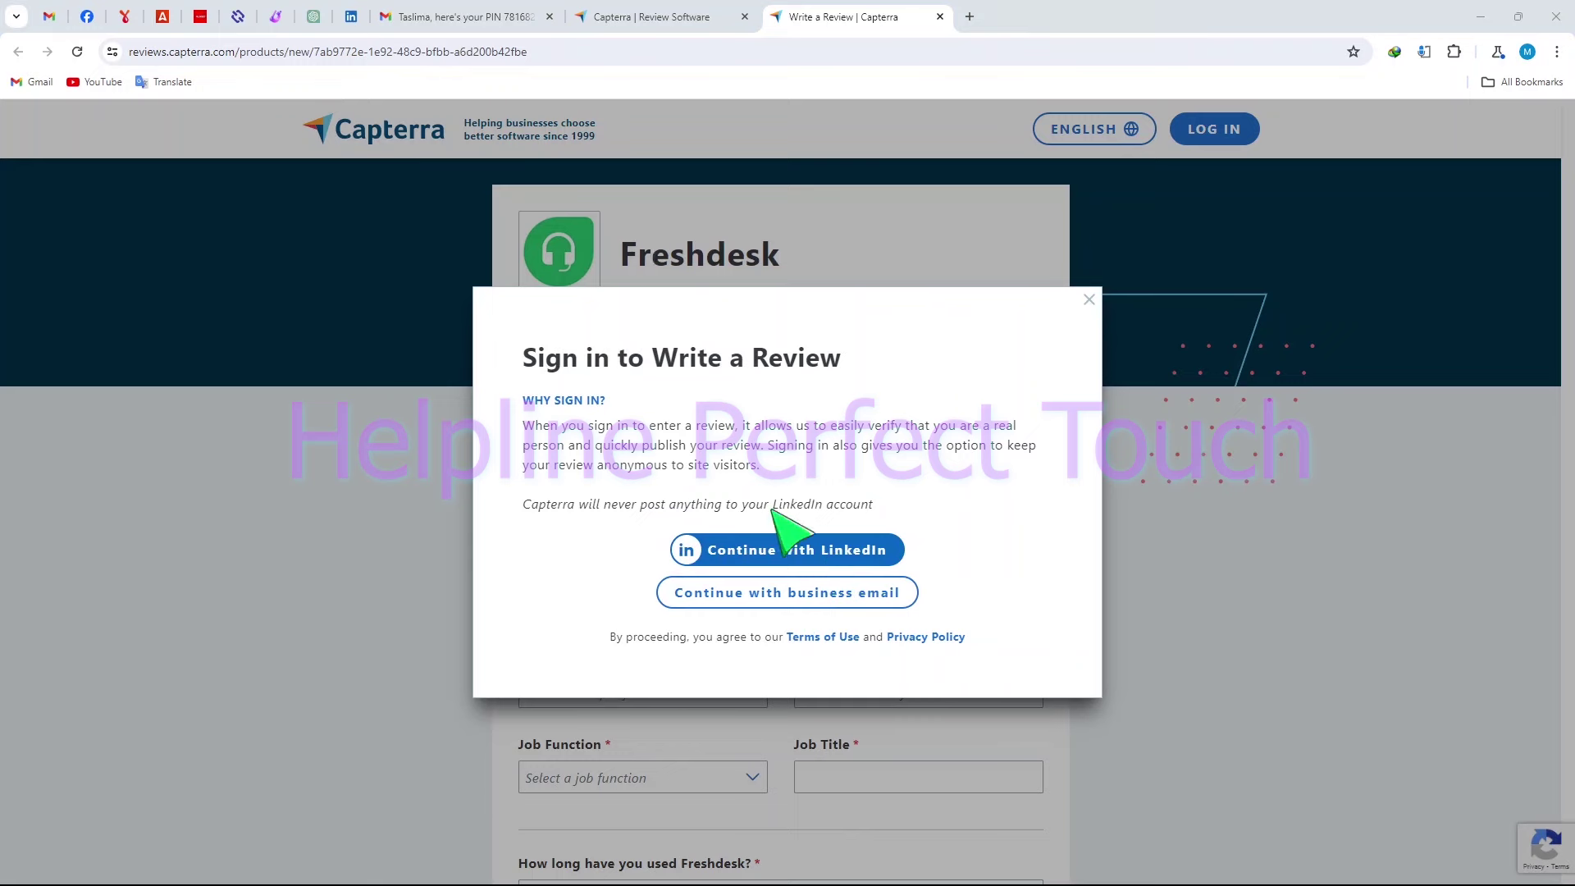
pyautogui.click(775, 551)
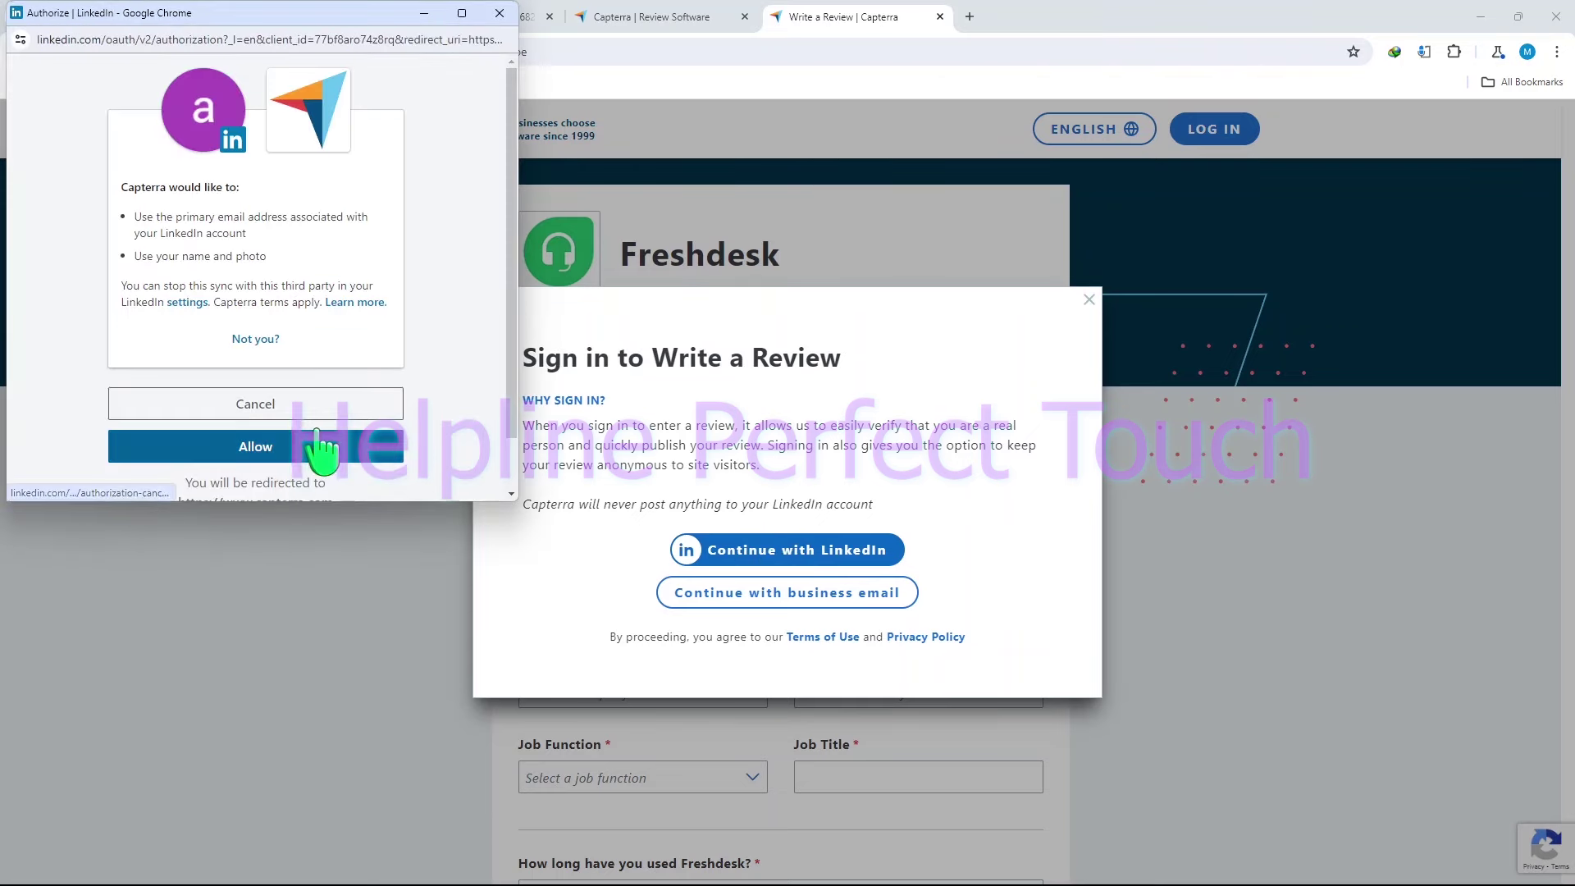
pyautogui.click(314, 435)
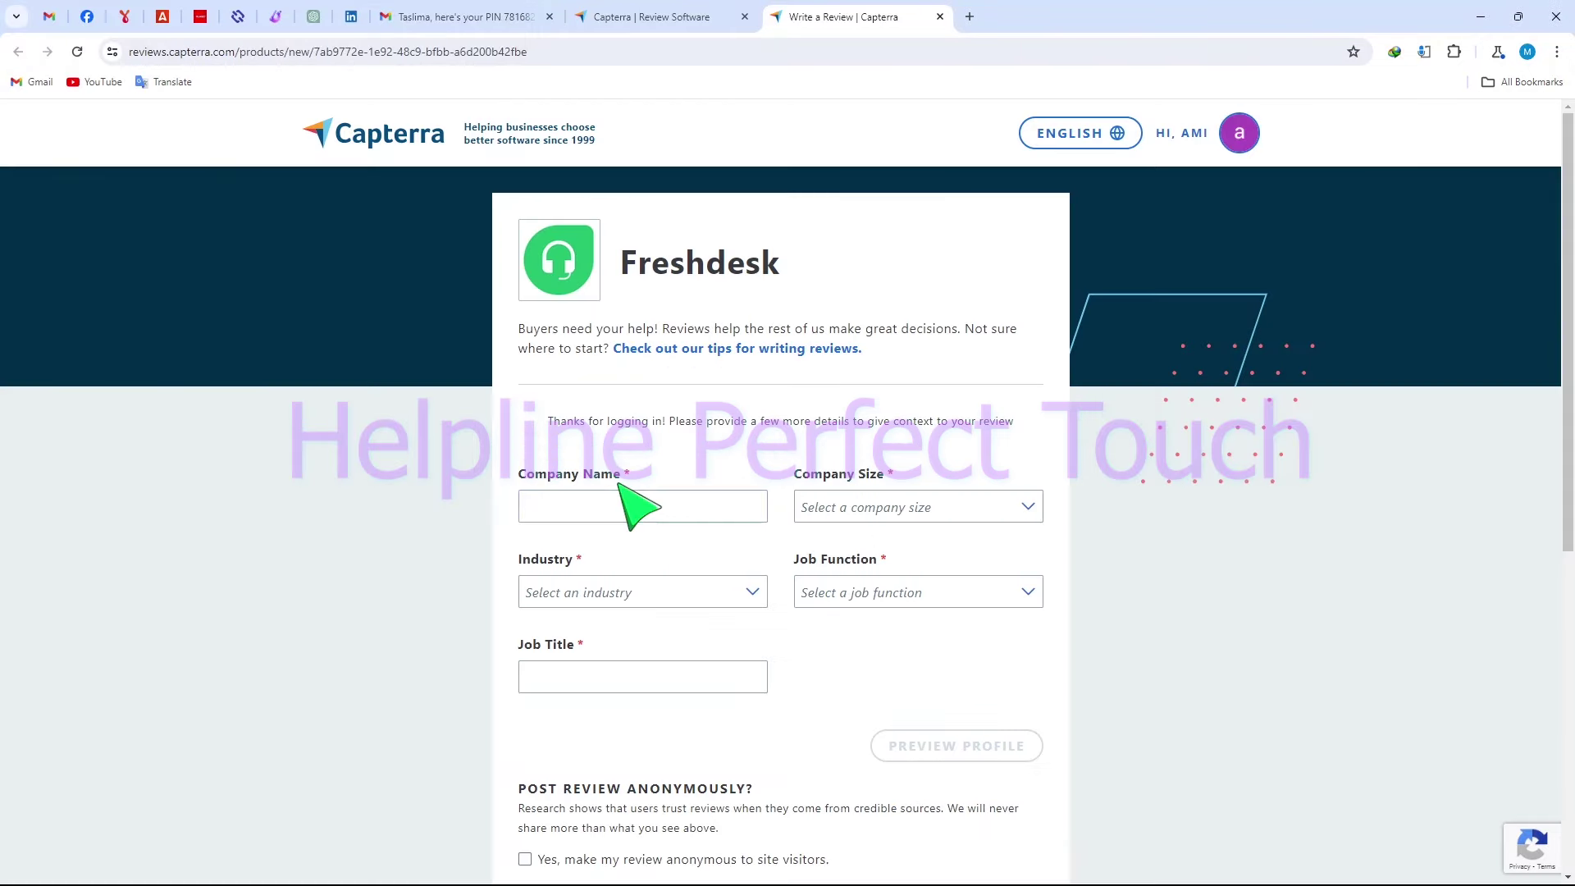
# Close the Gmail tab, and enter Helpline Perfect Touch as the company name with Myself Only as the company size
pyautogui.click(643, 504)
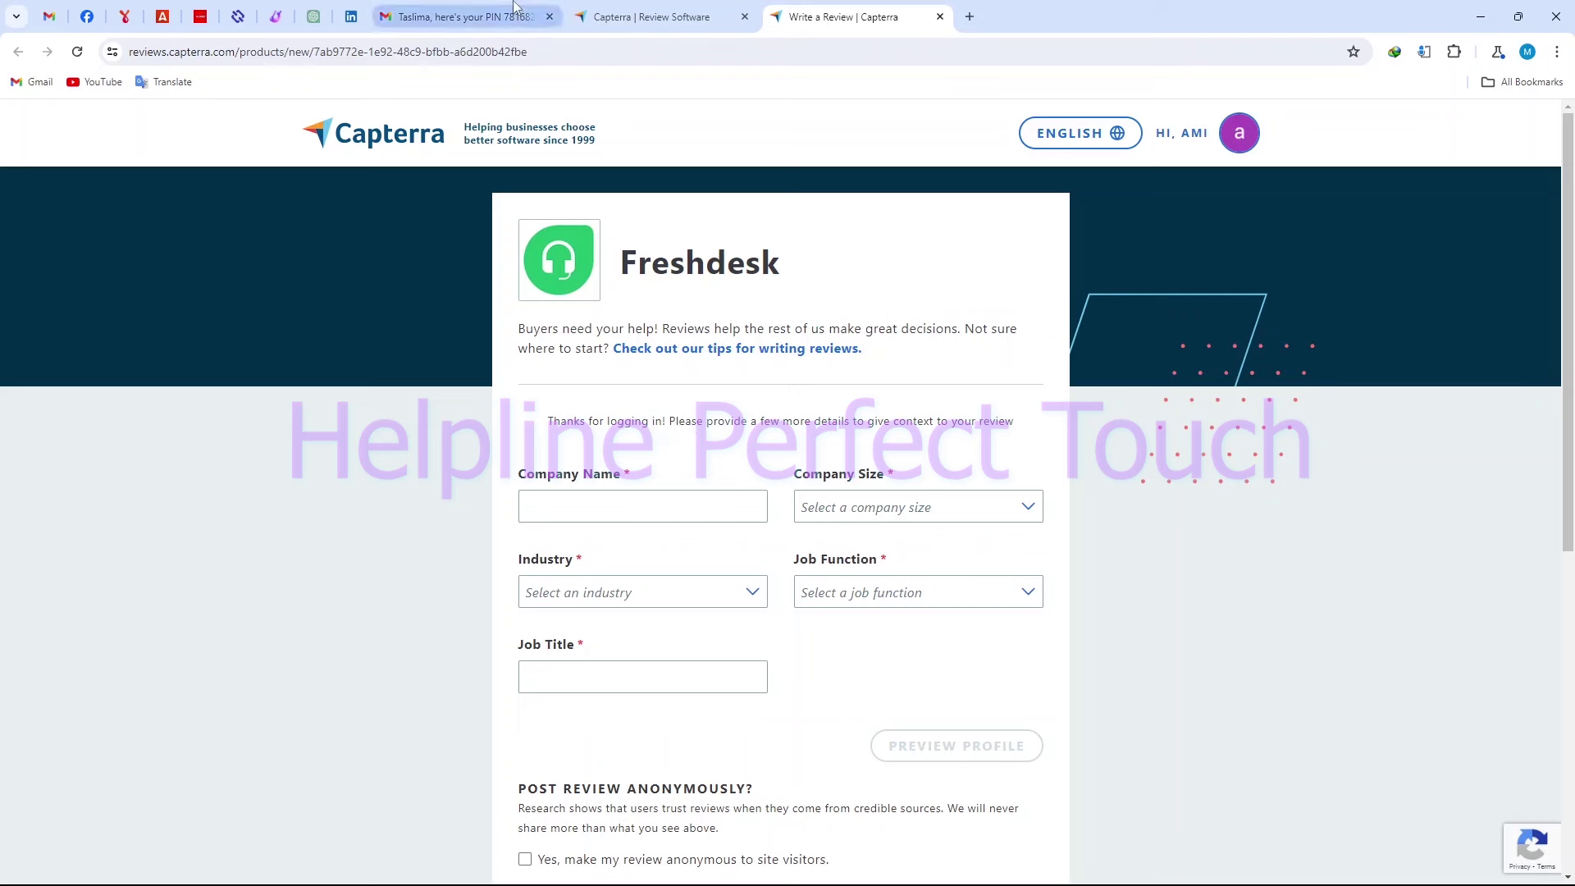
pyautogui.click(549, 17)
pyautogui.click(716, 518)
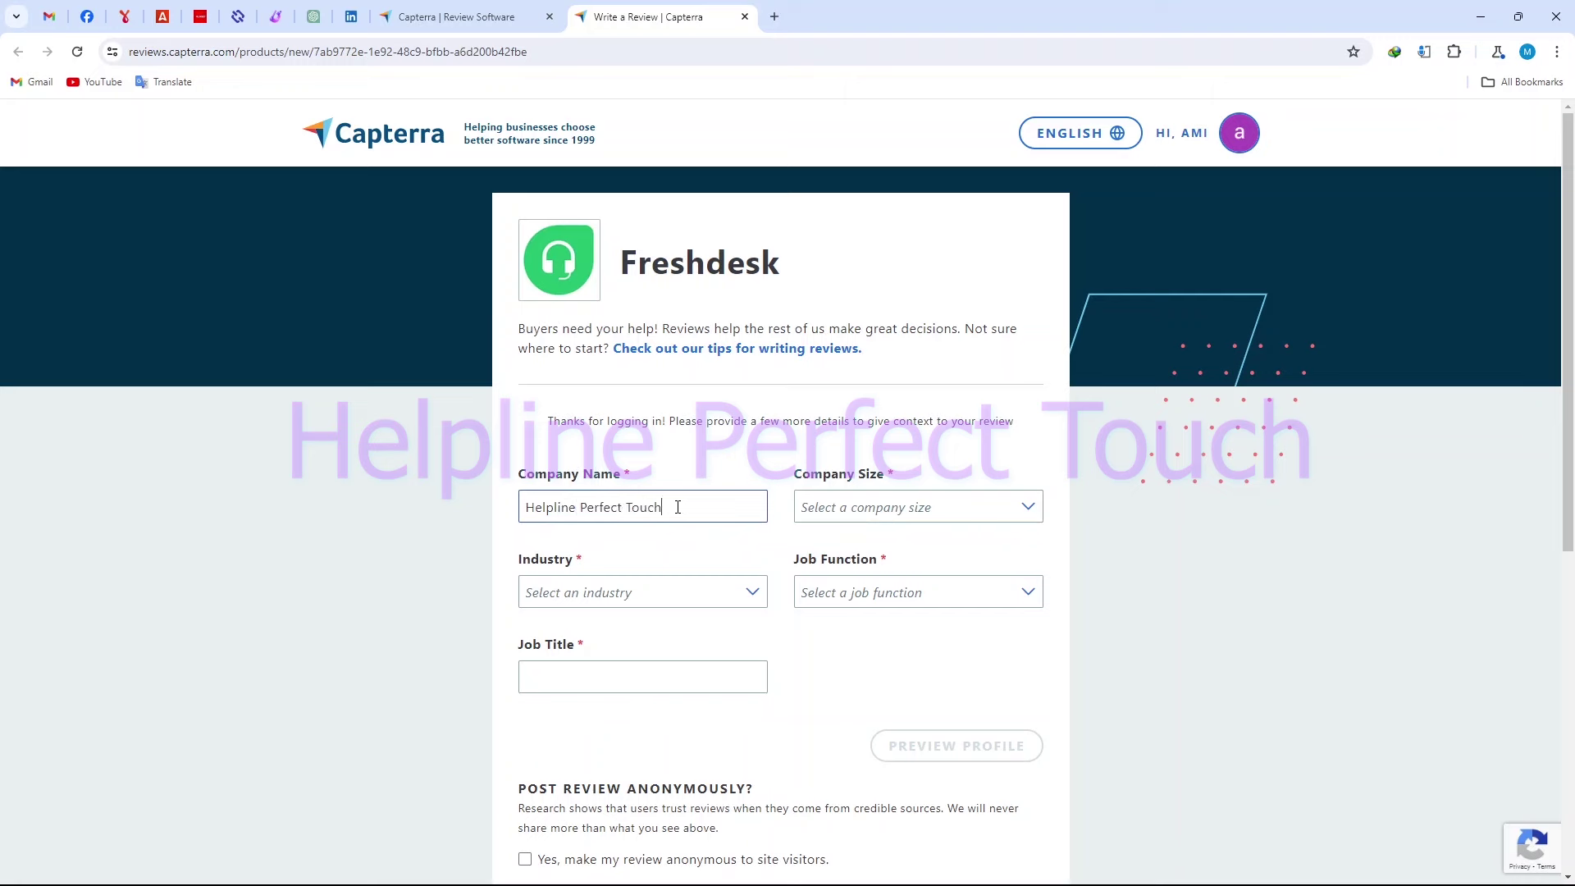
pyautogui.click(898, 511)
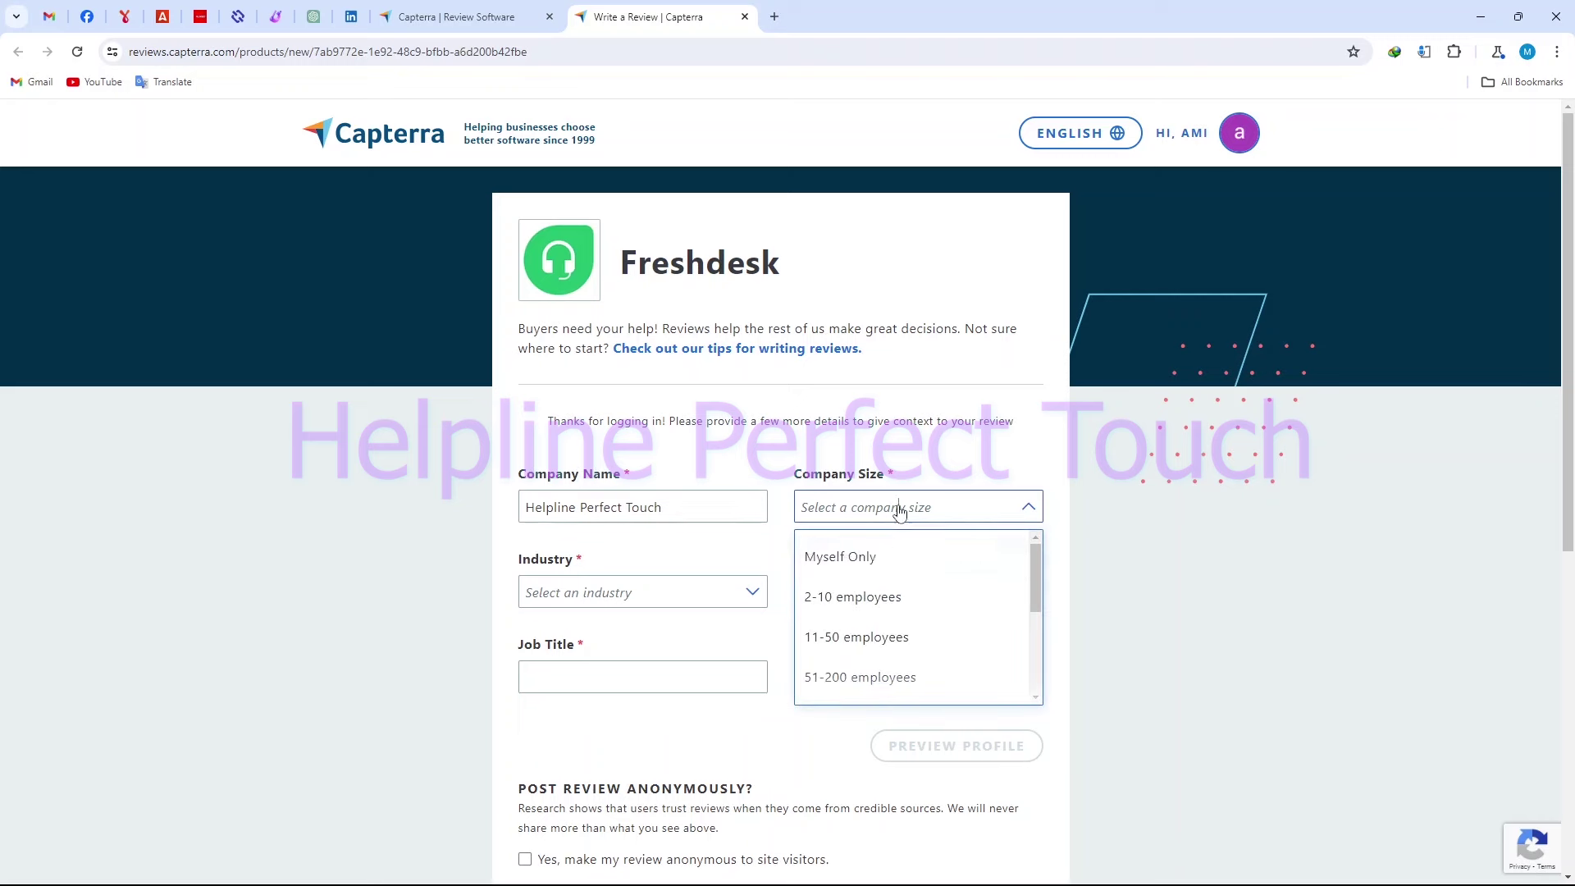
pyautogui.click(905, 561)
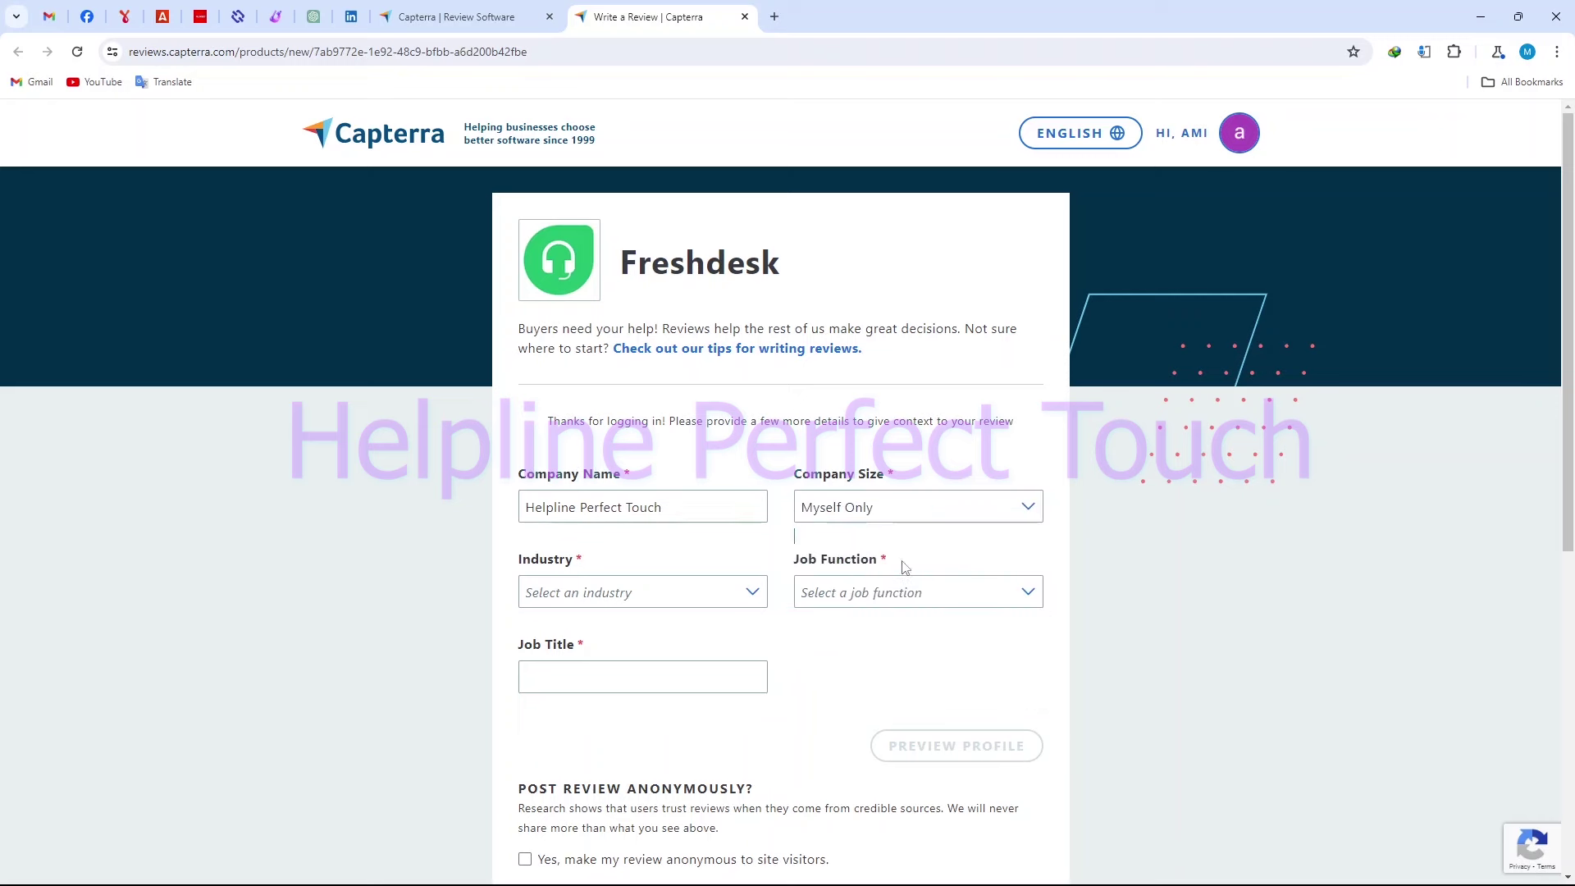
# Set the industry in the reviewer details to Computer Software
pyautogui.click(665, 594)
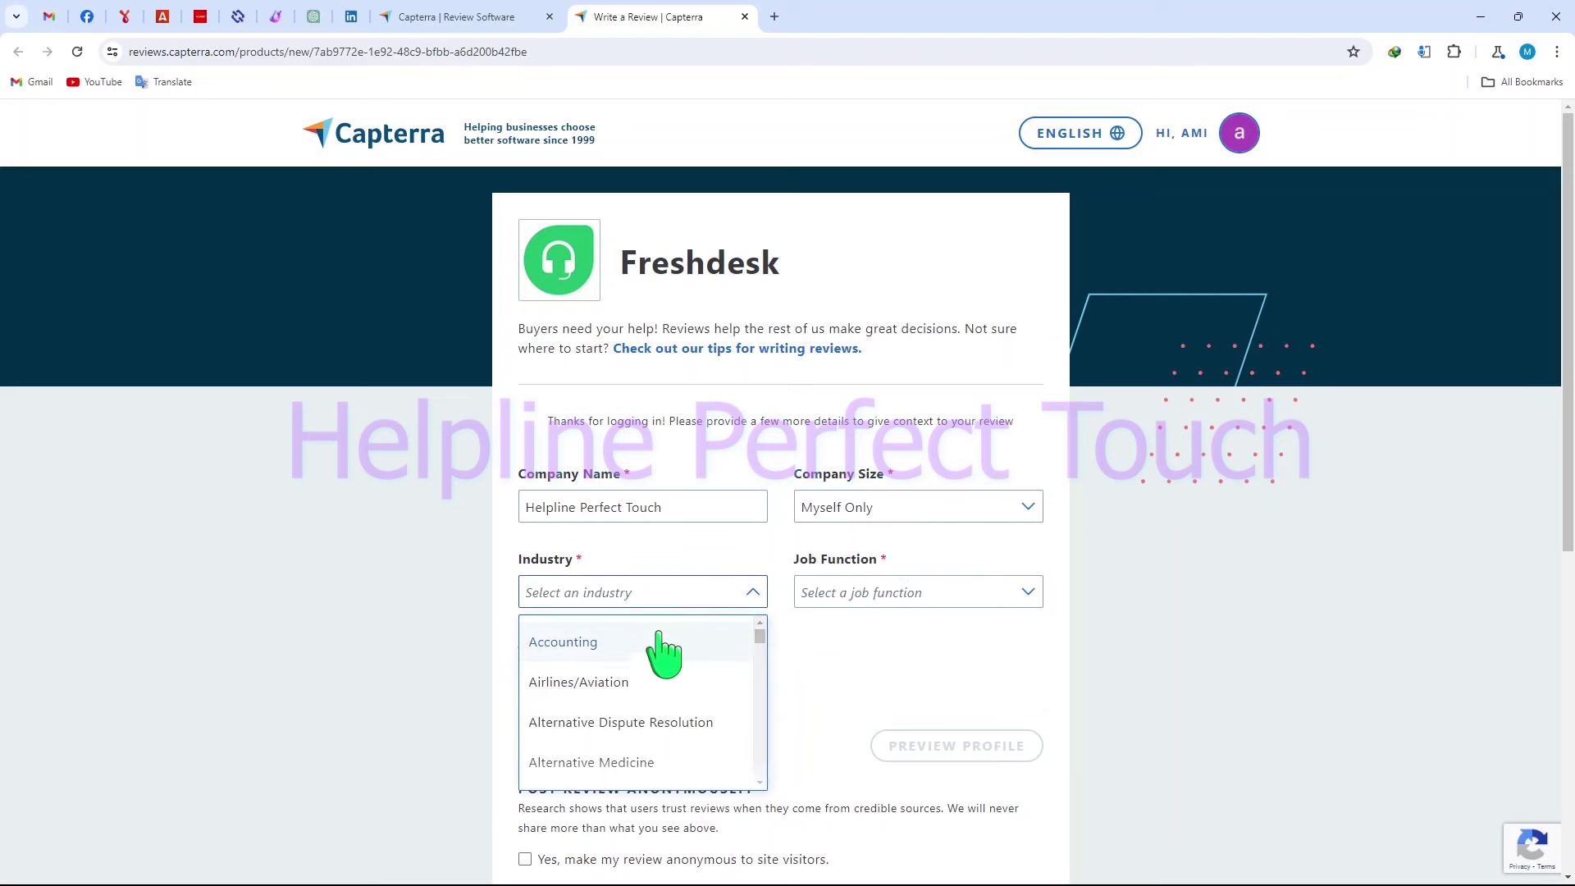
pyautogui.scroll(-2, 689, 726)
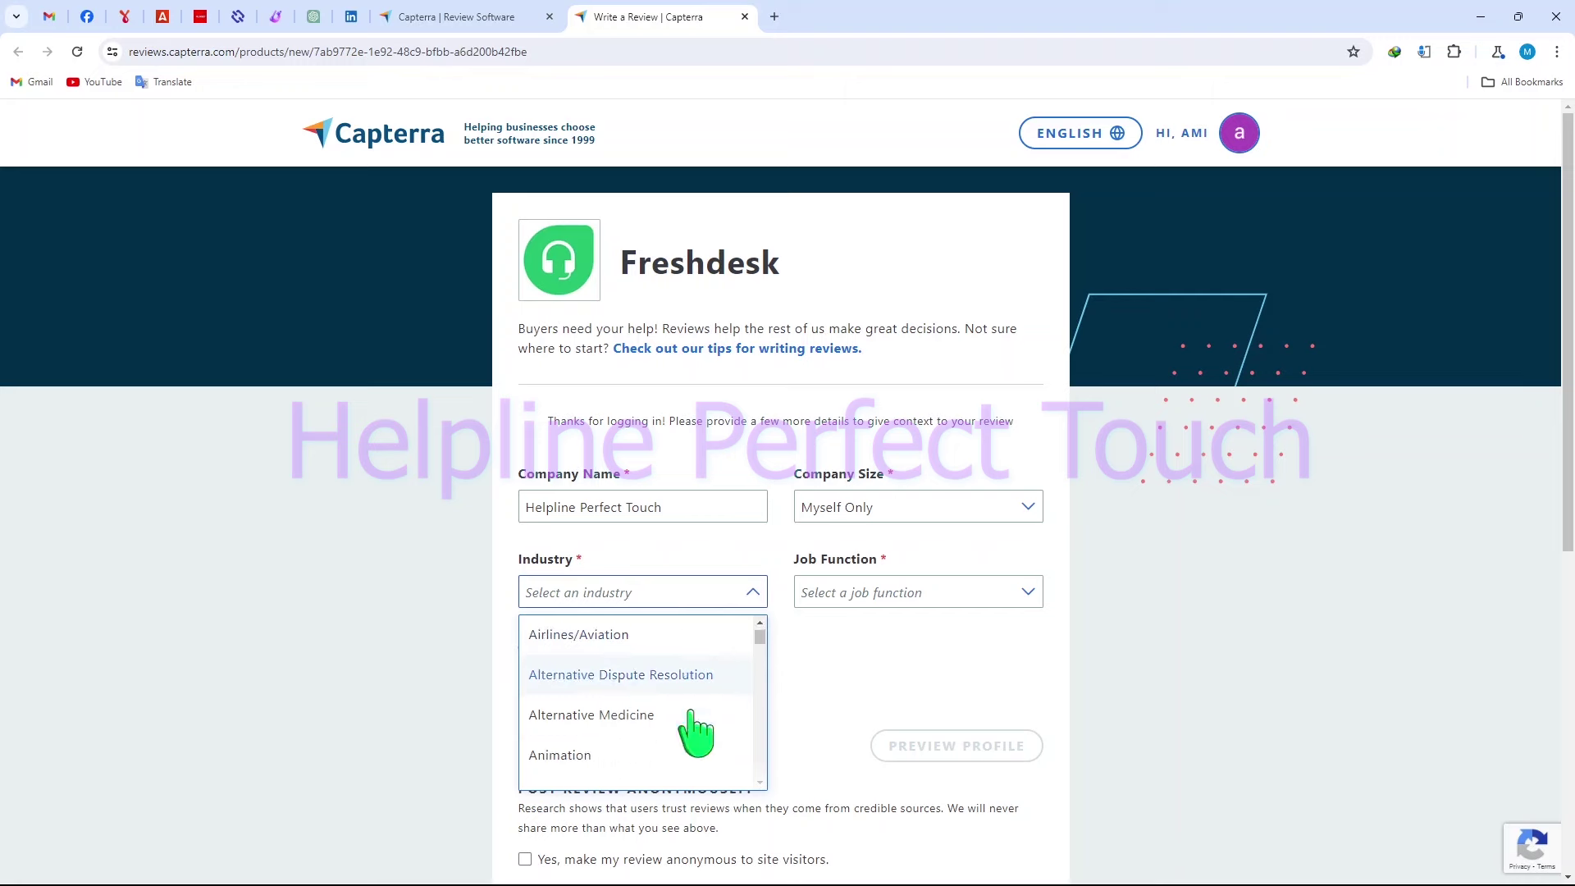
pyautogui.scroll(-6, 667, 715)
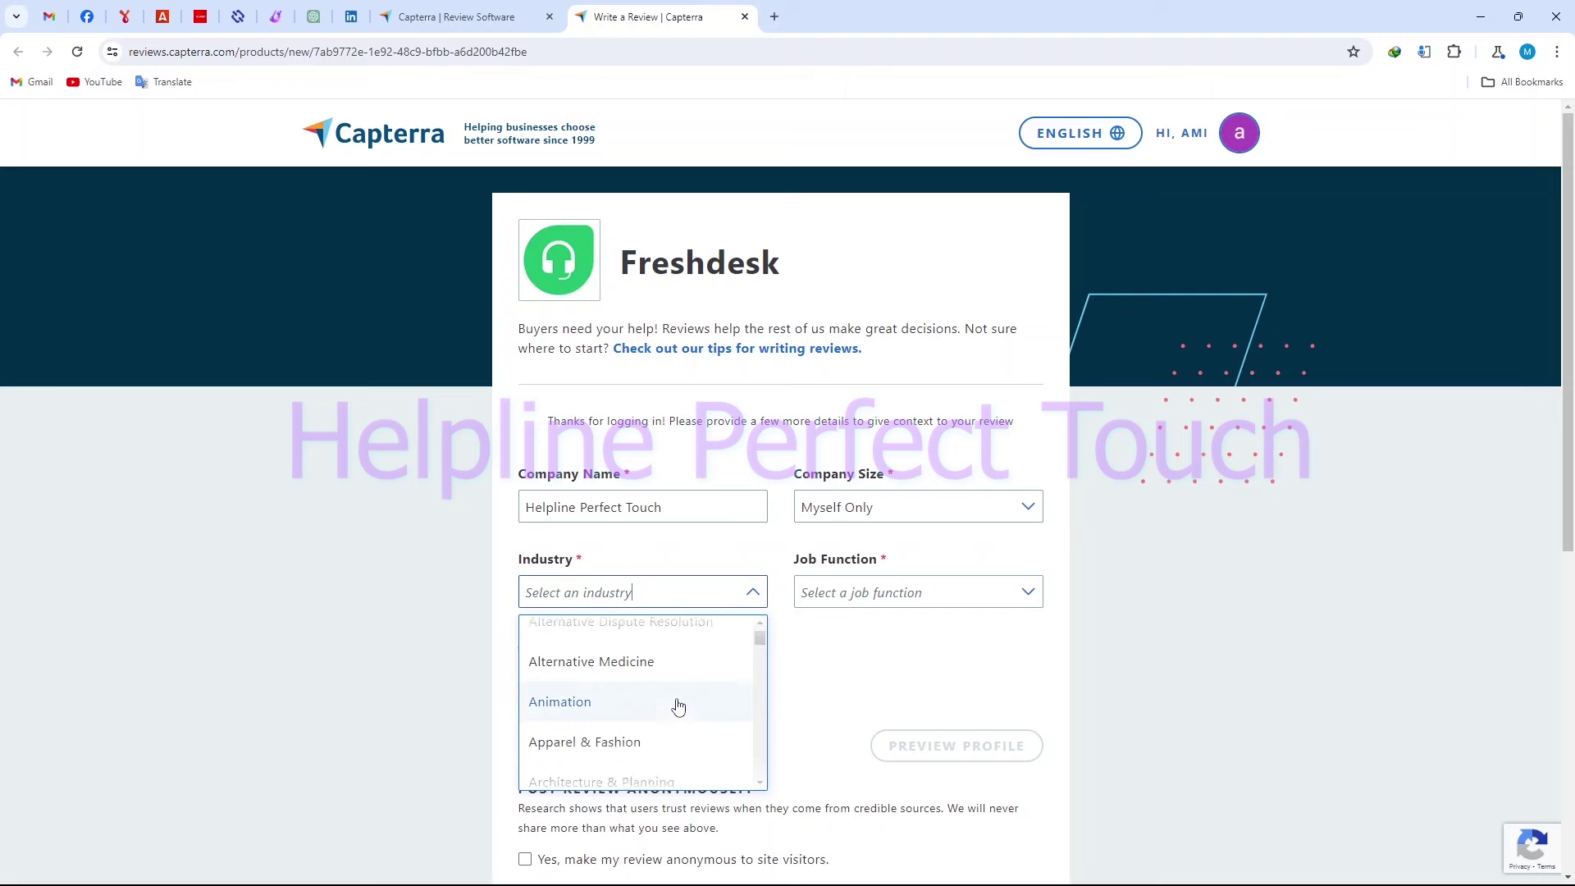
pyautogui.scroll(-2, 665, 703)
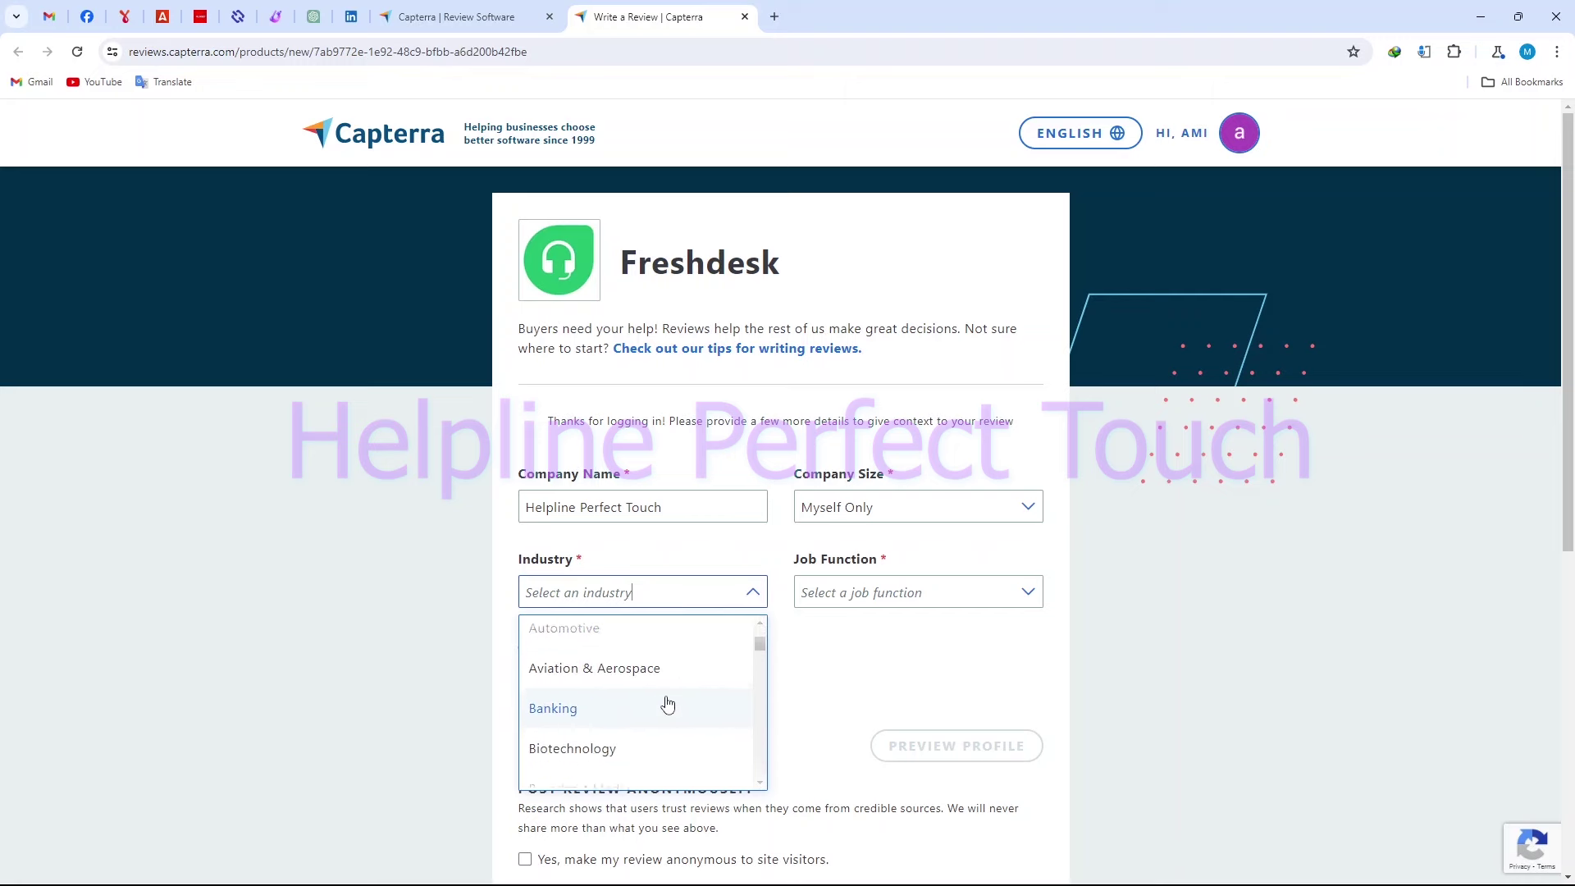
pyautogui.scroll(-4, 656, 693)
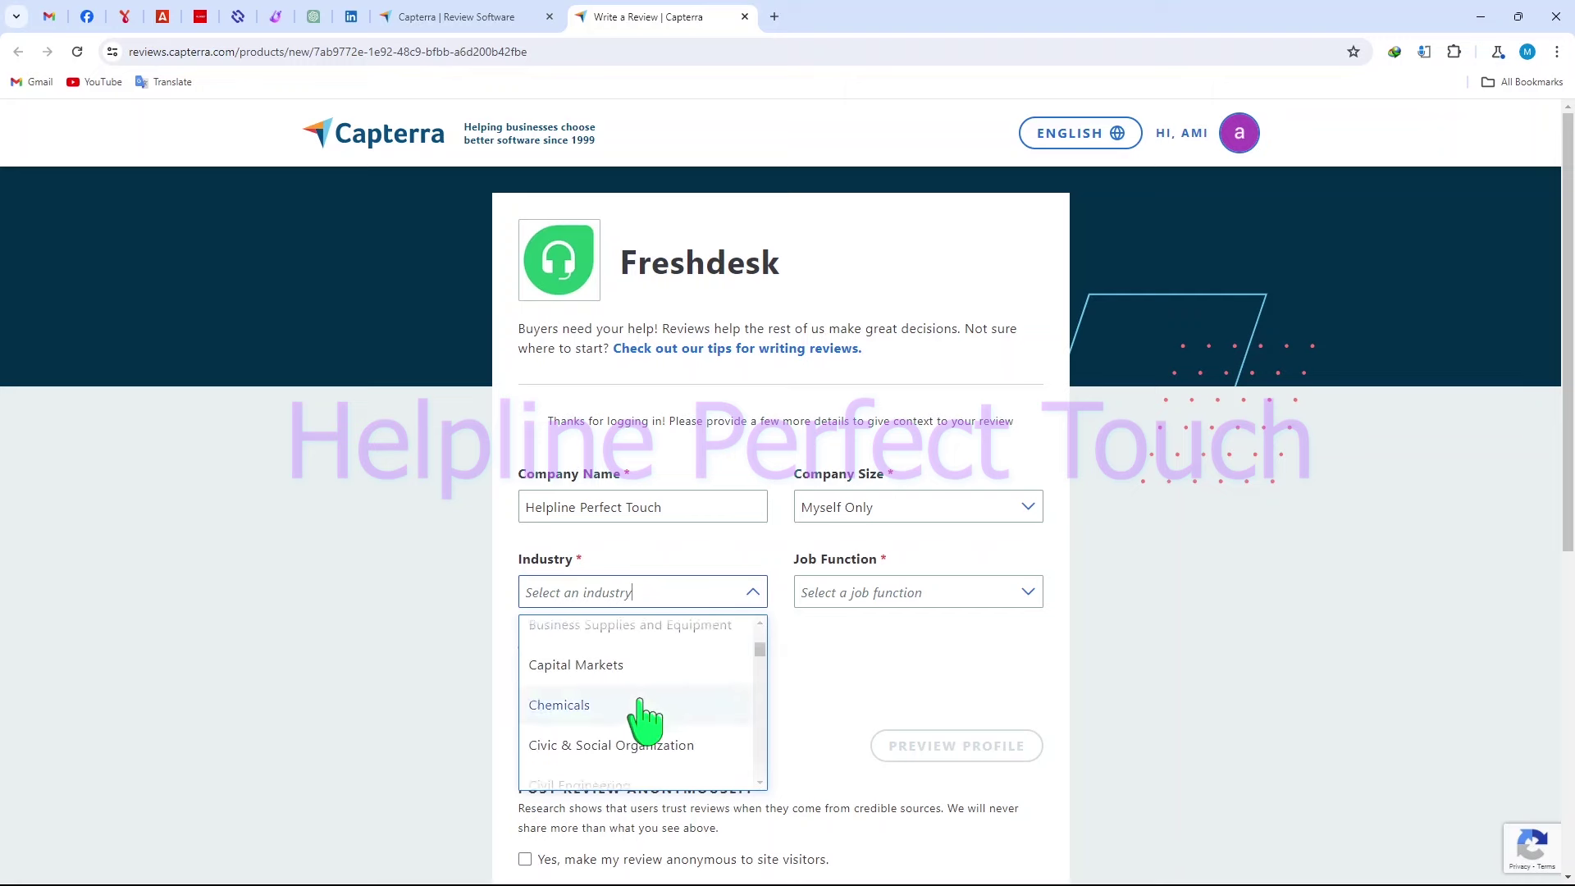
pyautogui.scroll(-10, 643, 720)
pyautogui.scroll(2, 643, 710)
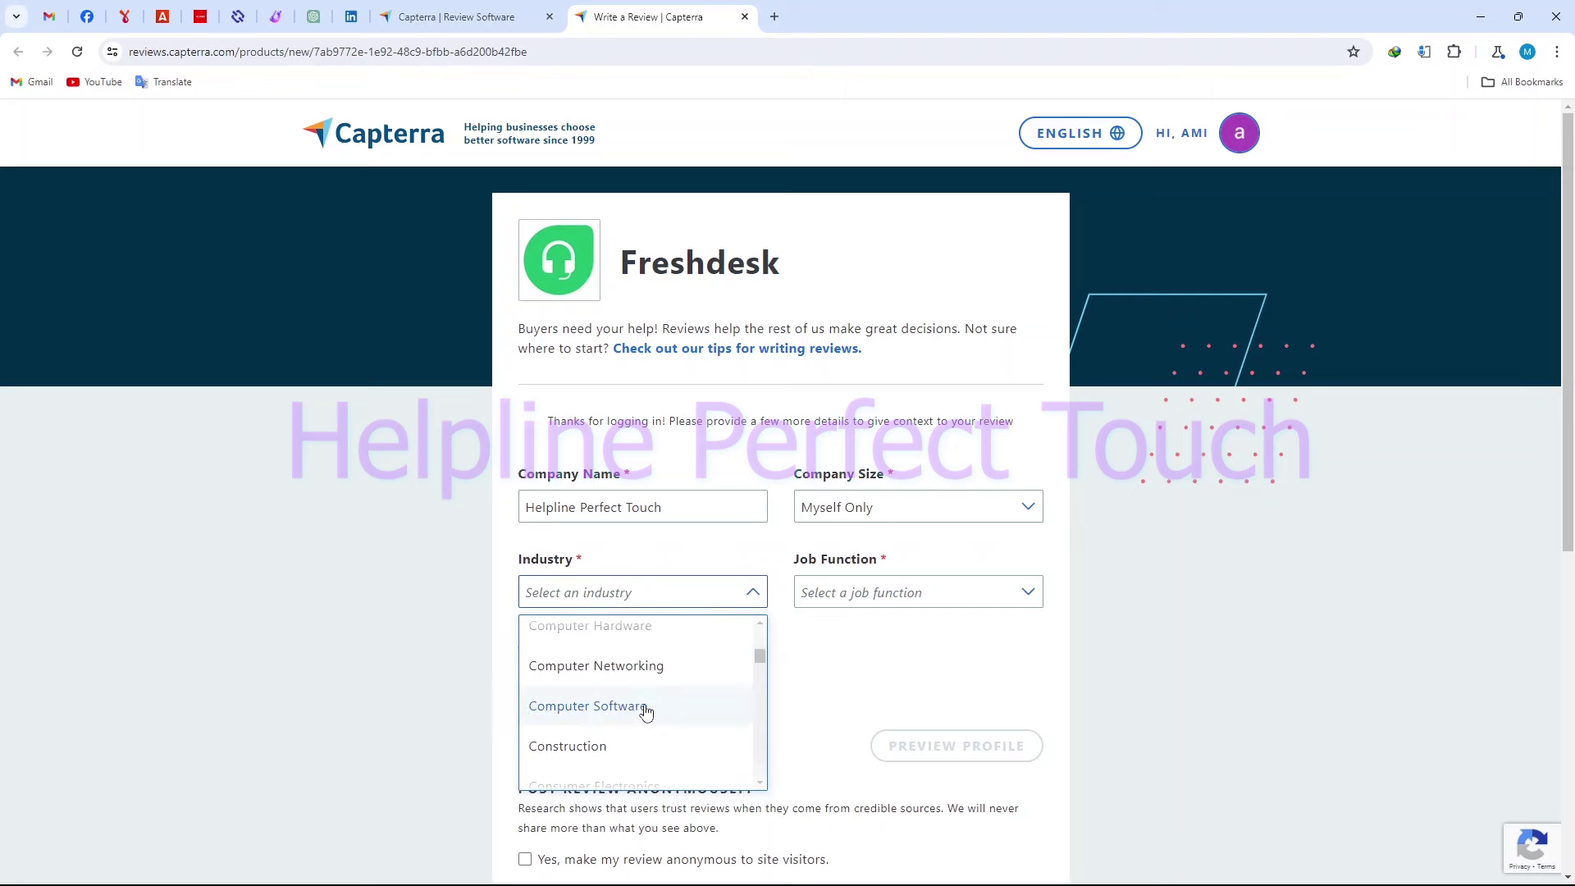
pyautogui.click(643, 707)
# Enter Administrative as the job function and Owner as the job title, and make the review anonymous to site visitors
pyautogui.click(853, 594)
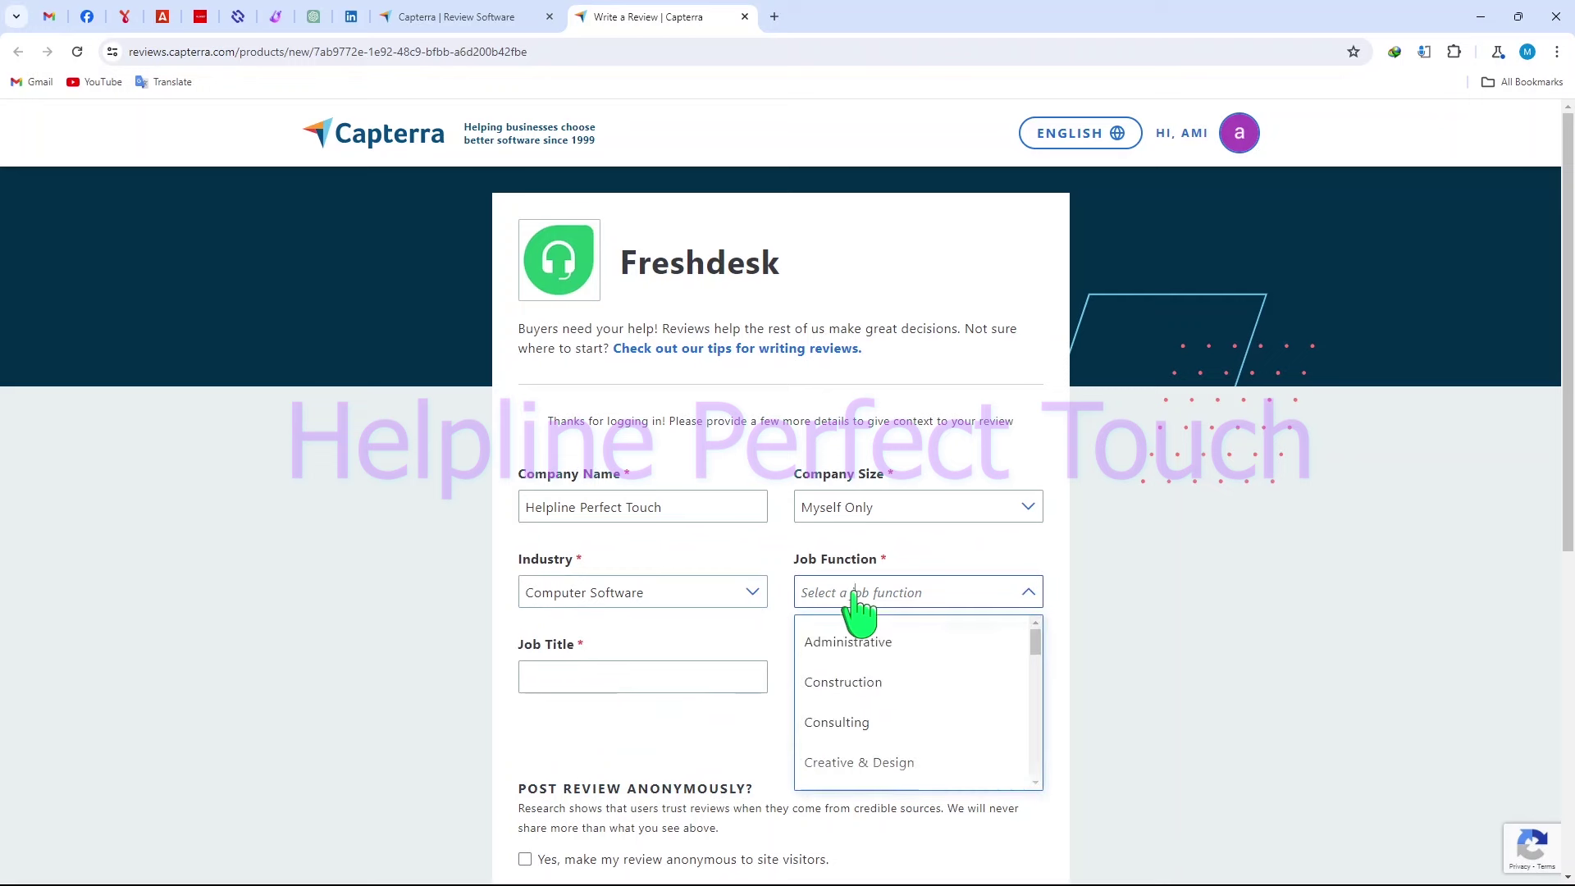
pyautogui.click(898, 641)
pyautogui.click(675, 677)
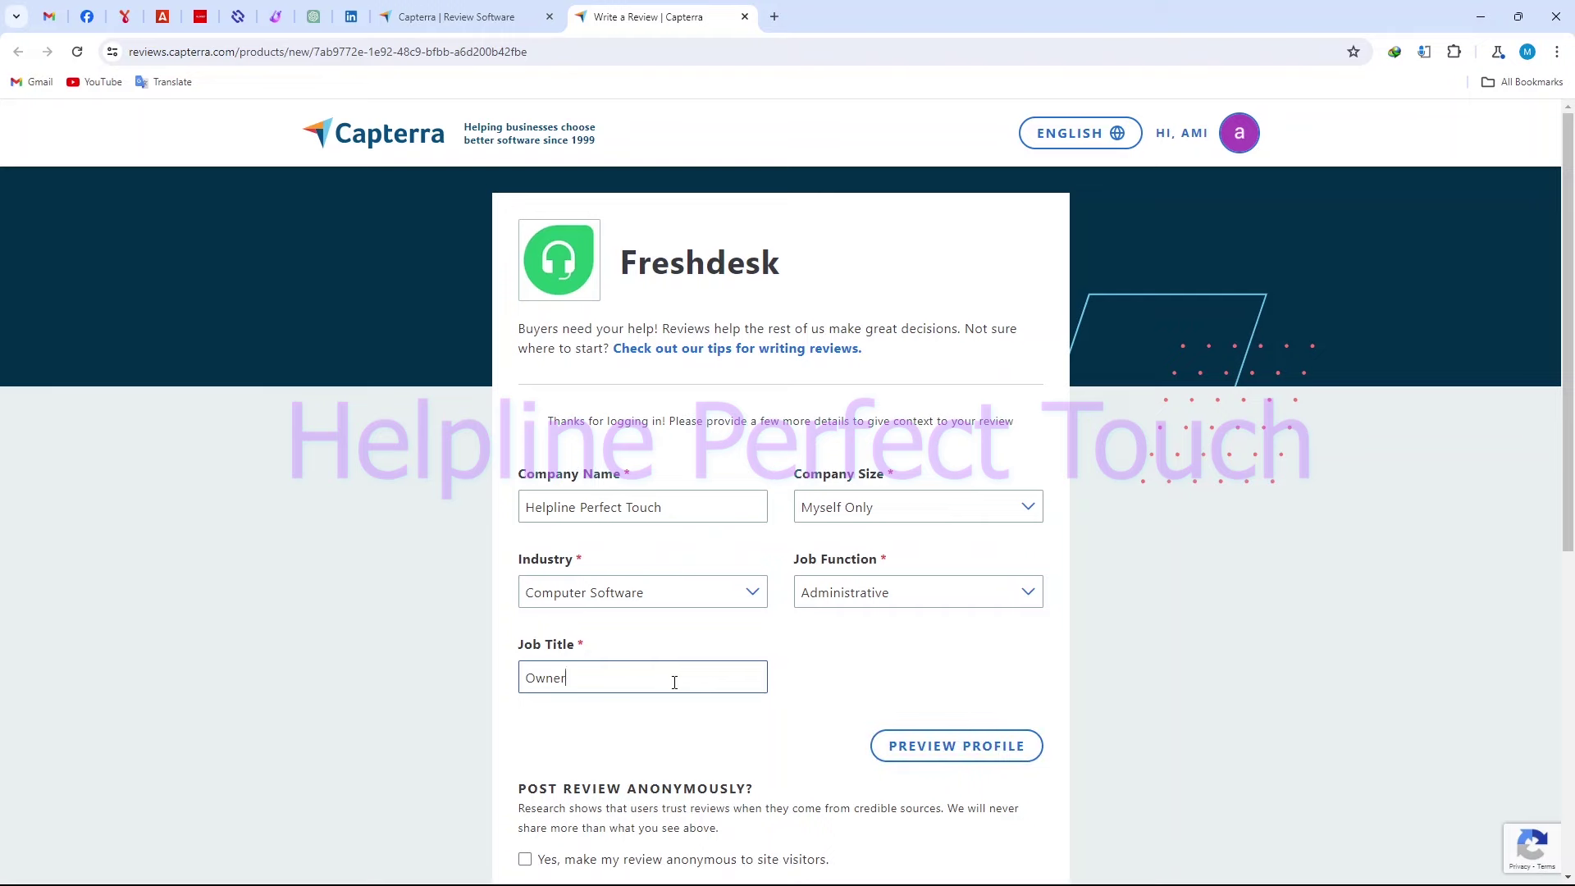
pyautogui.scroll(-2, 625, 756)
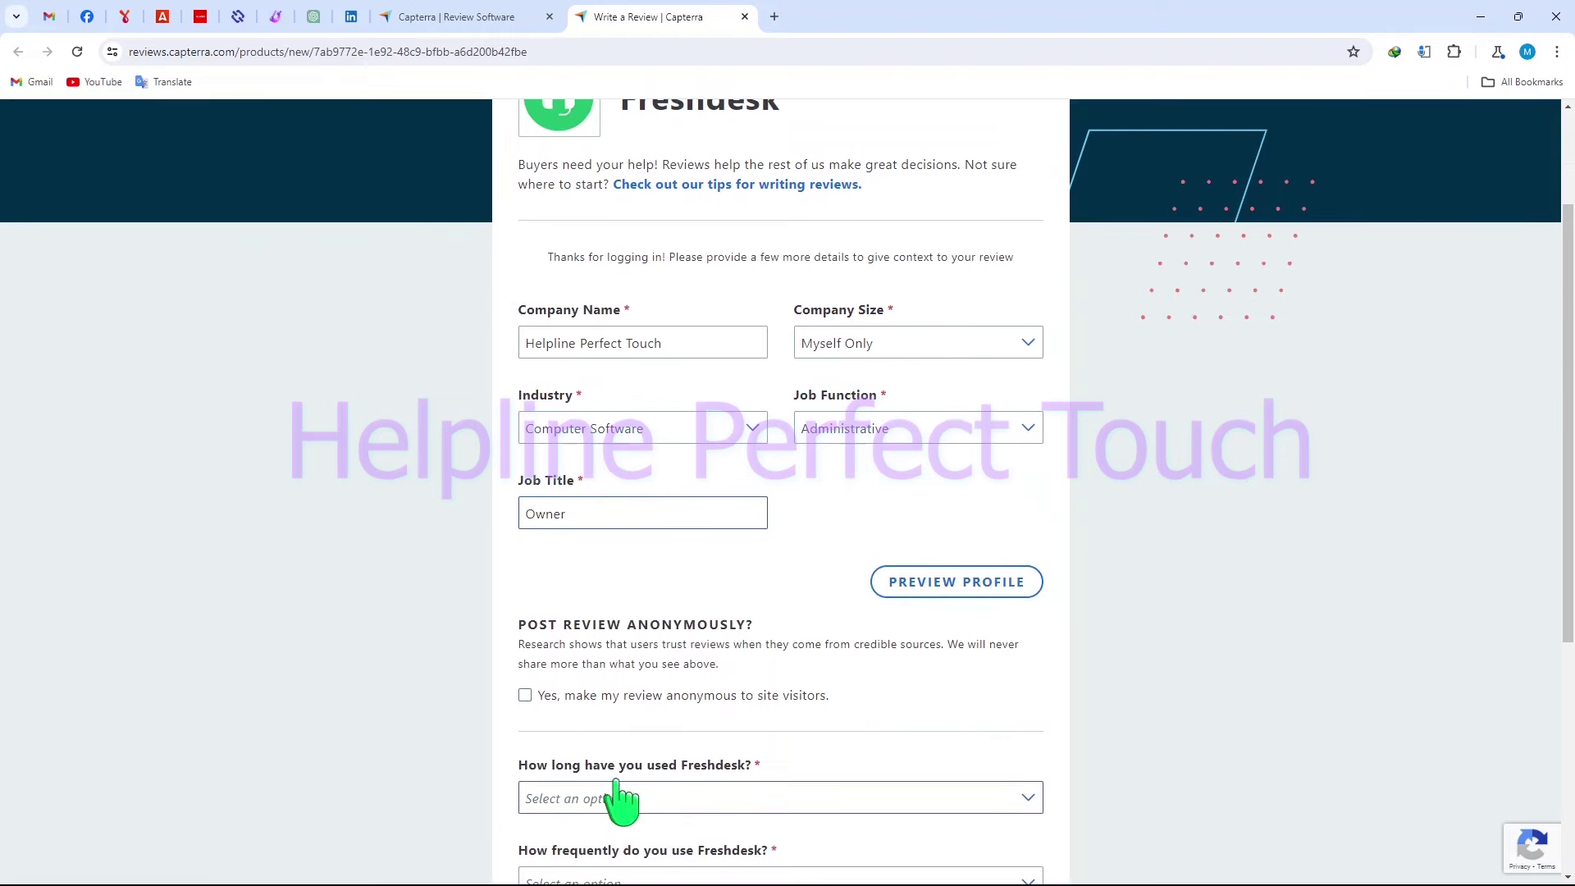
pyautogui.click(574, 695)
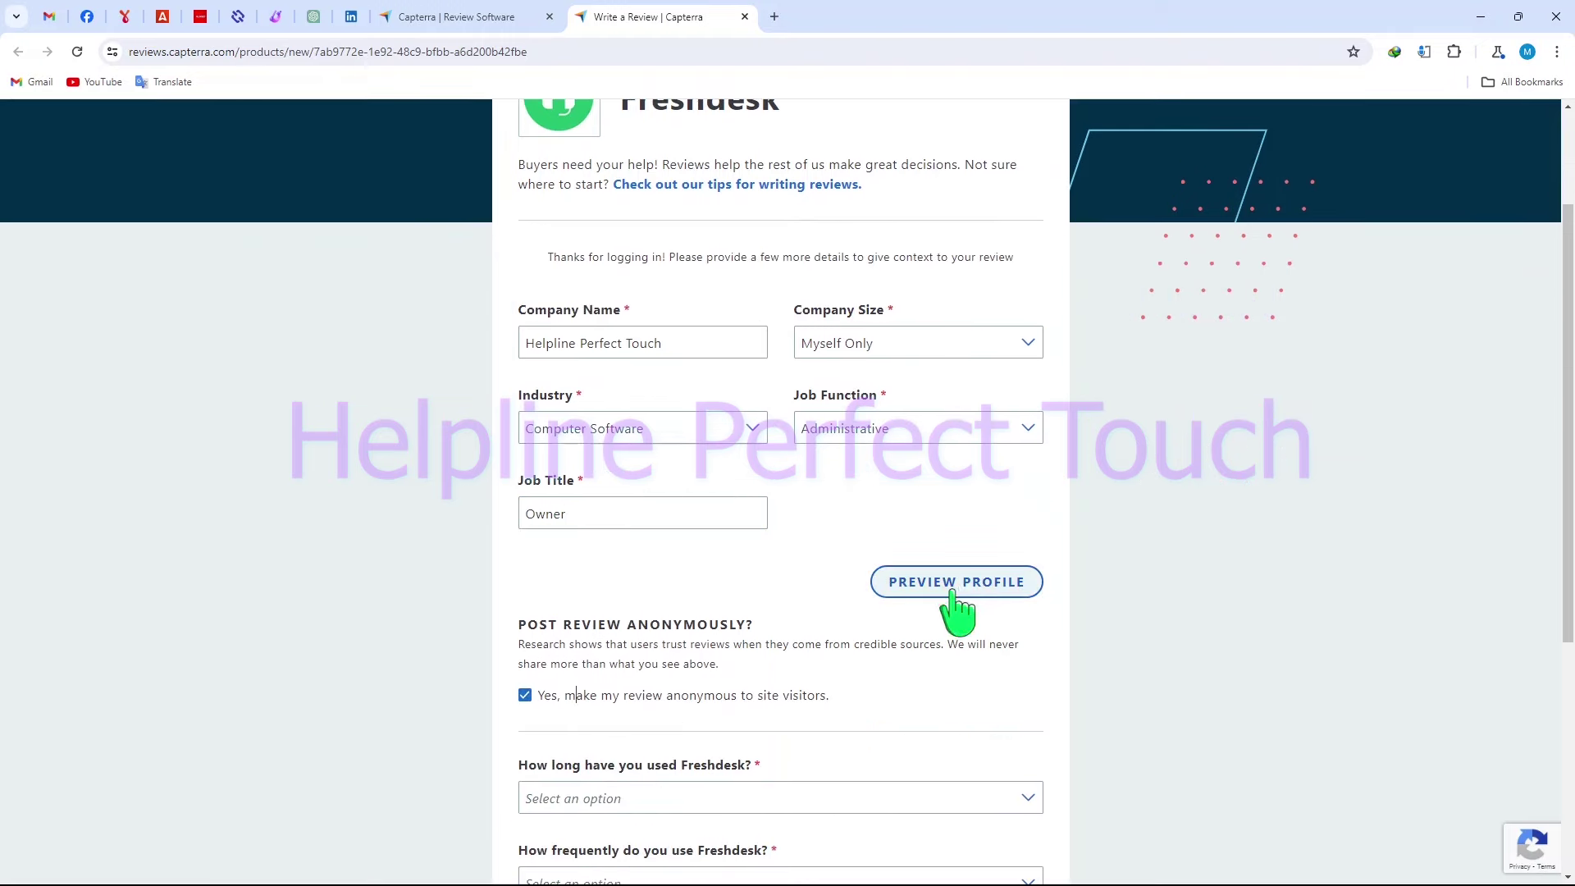
# State that Freshdesk has been used for 6-12 months, with Monthly as the frequency of use
pyautogui.scroll(-3, 972, 615)
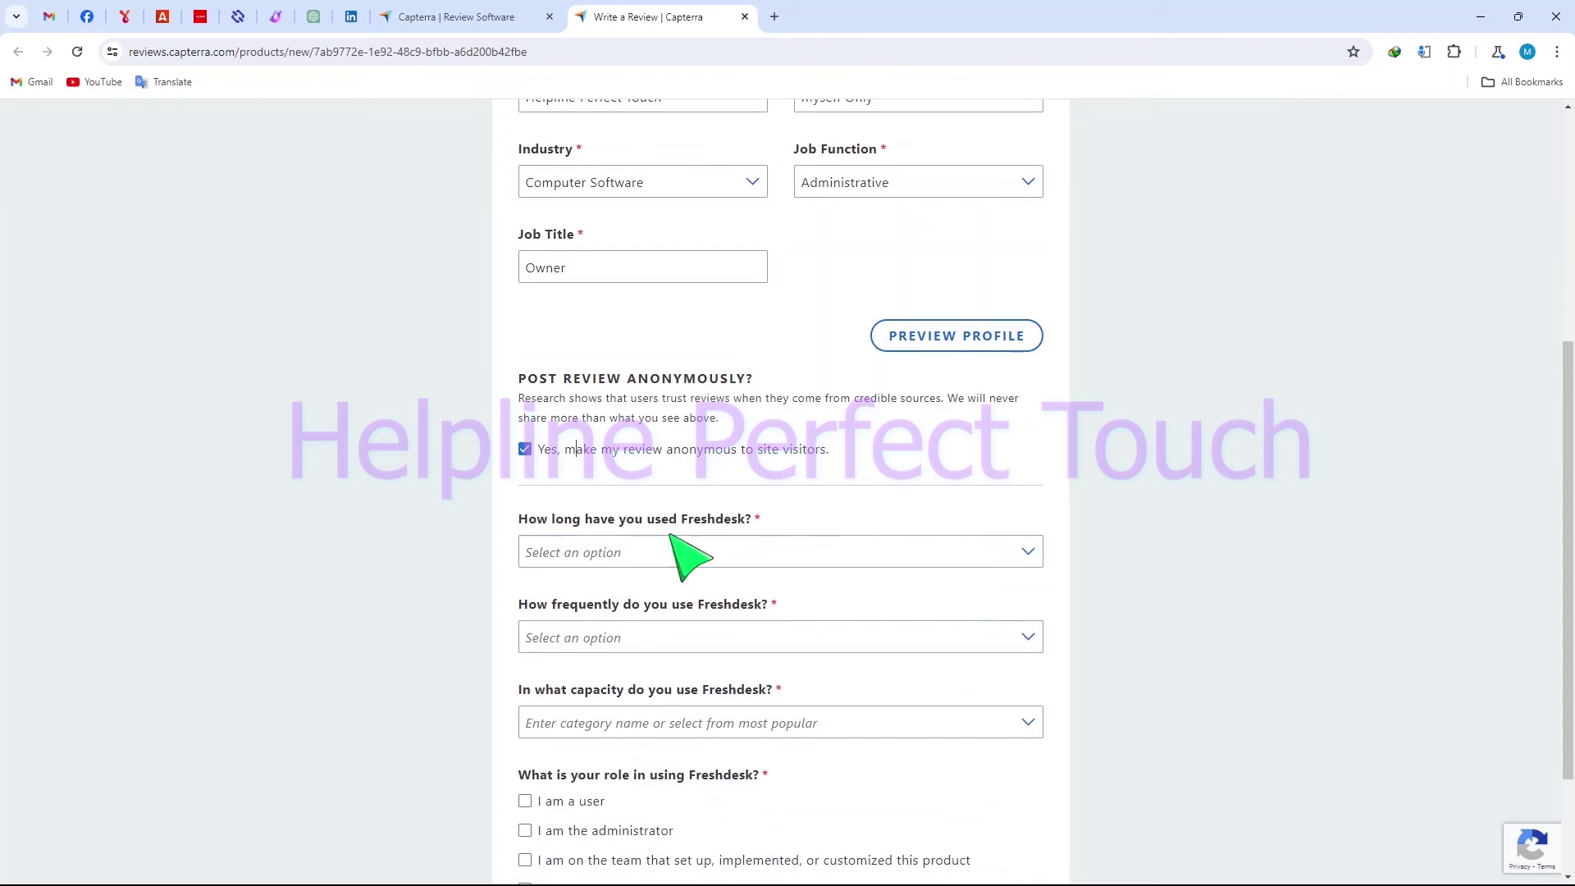
pyautogui.click(671, 558)
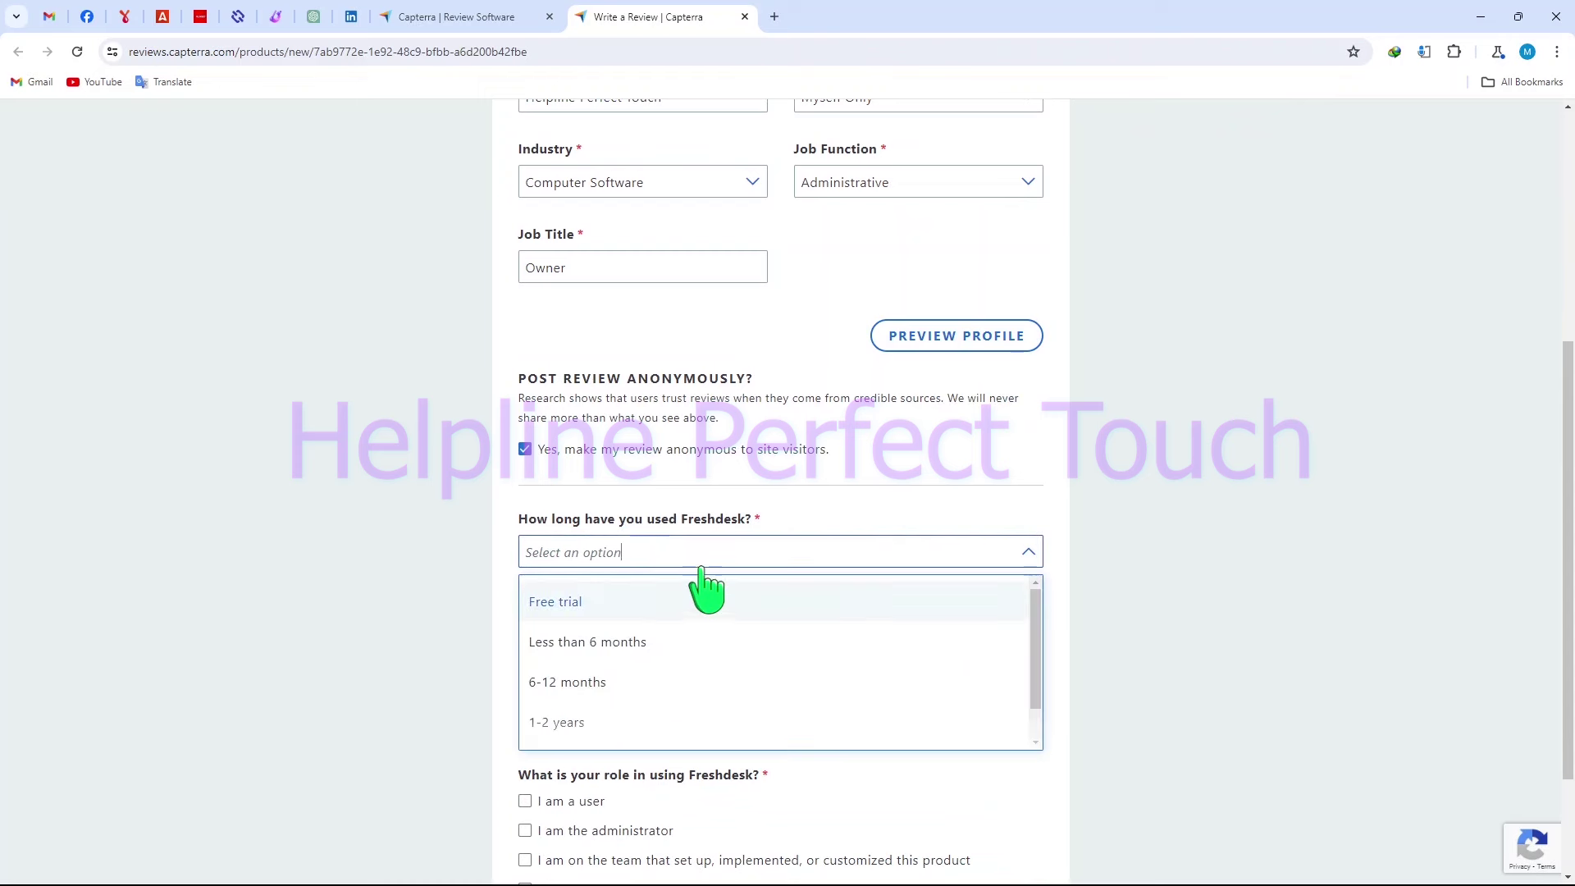
pyautogui.click(633, 680)
pyautogui.click(833, 644)
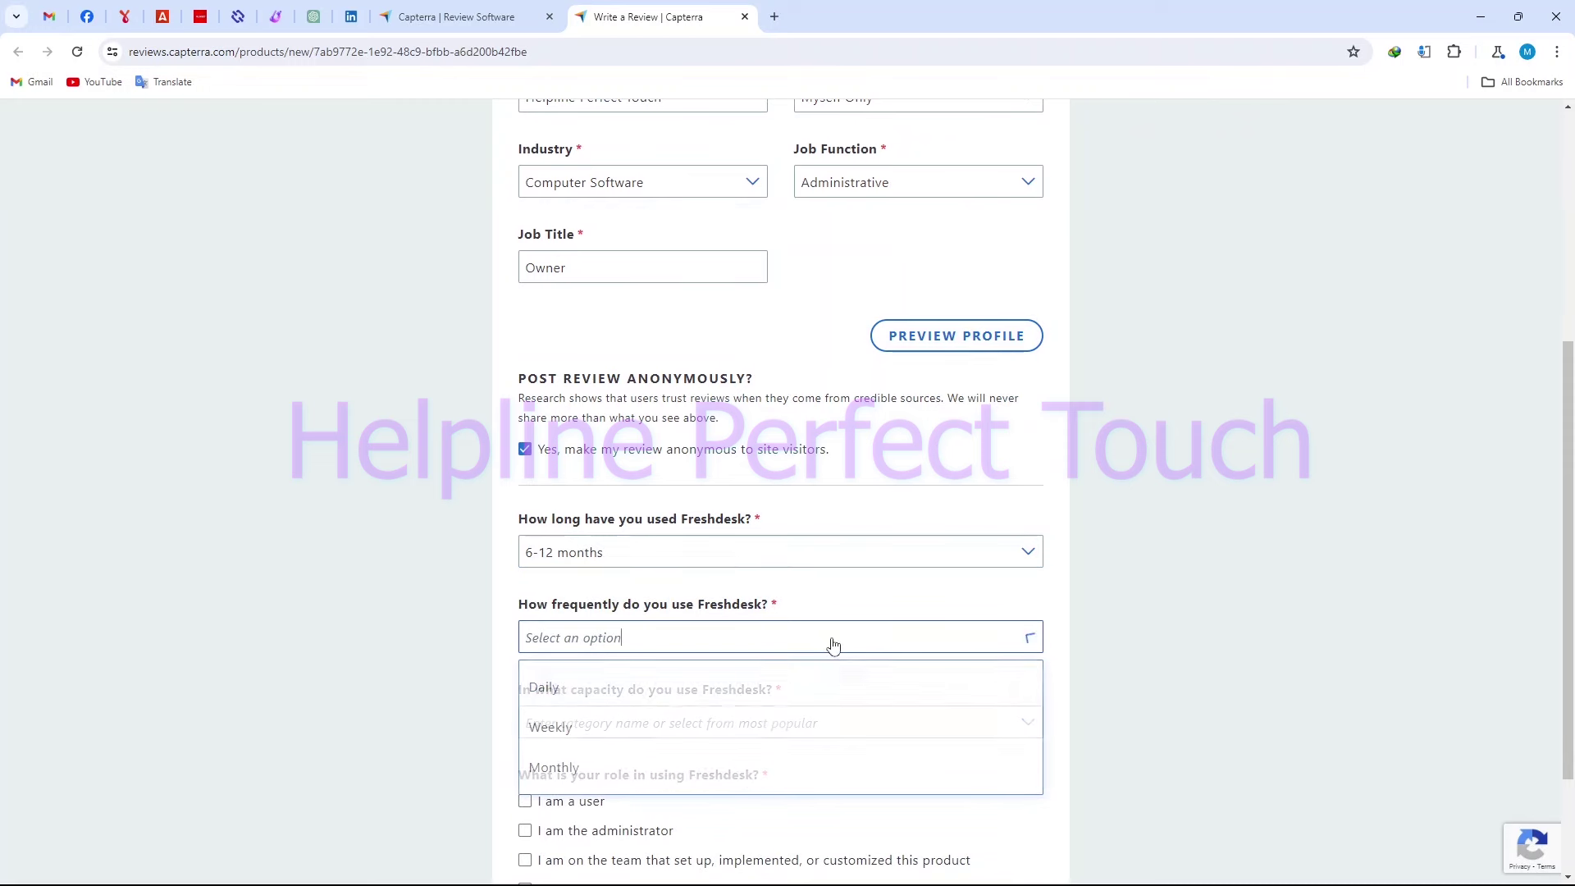
pyautogui.click(611, 730)
pyautogui.scroll(-2, 809, 563)
pyautogui.click(710, 476)
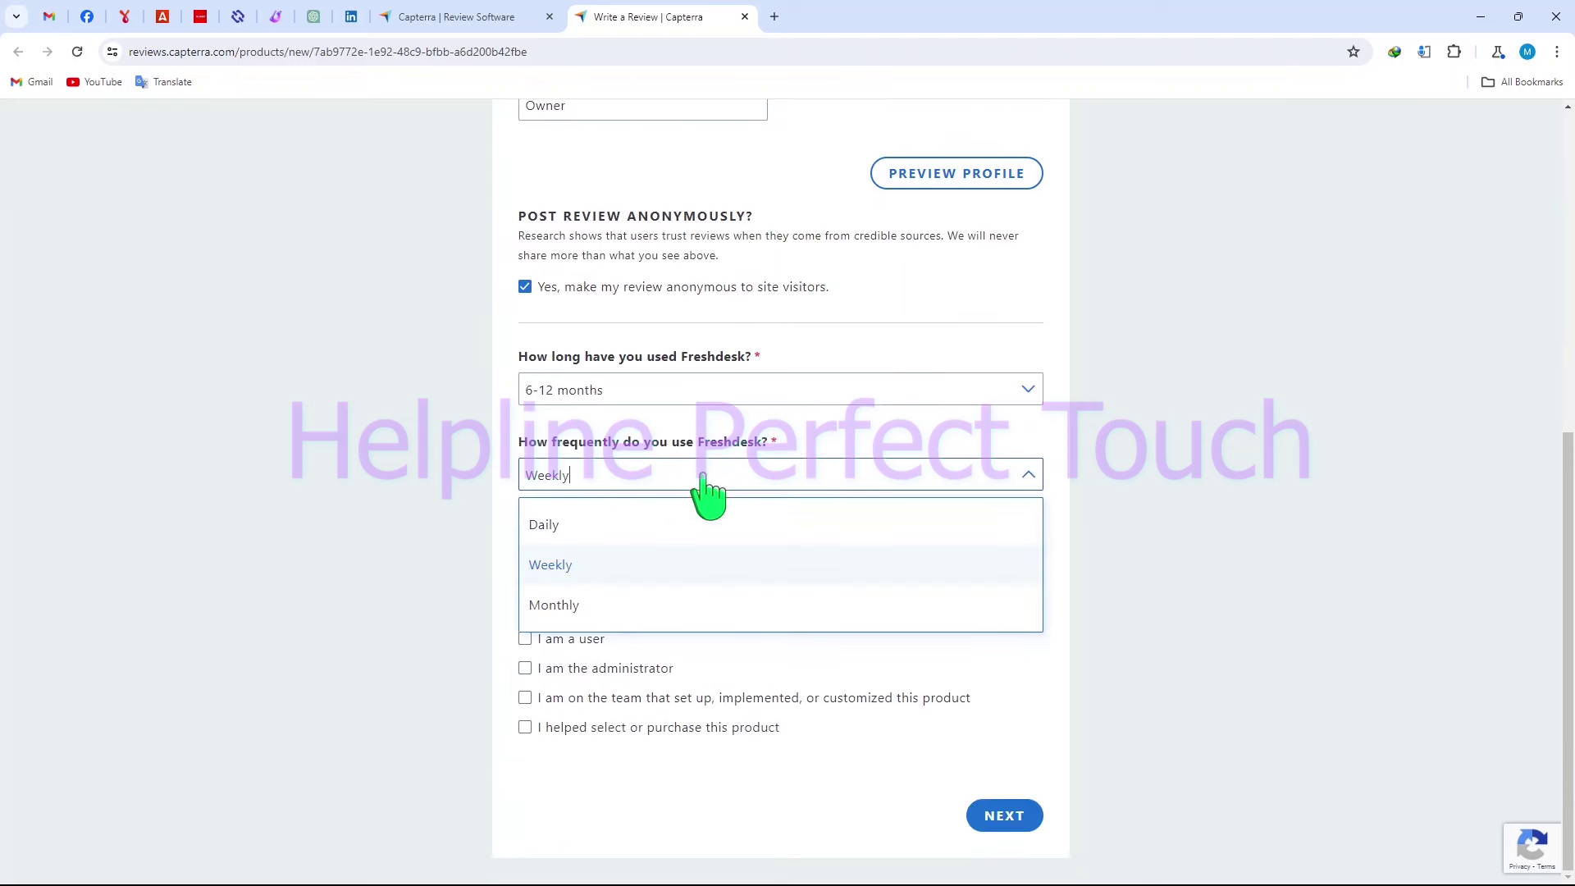
pyautogui.click(654, 609)
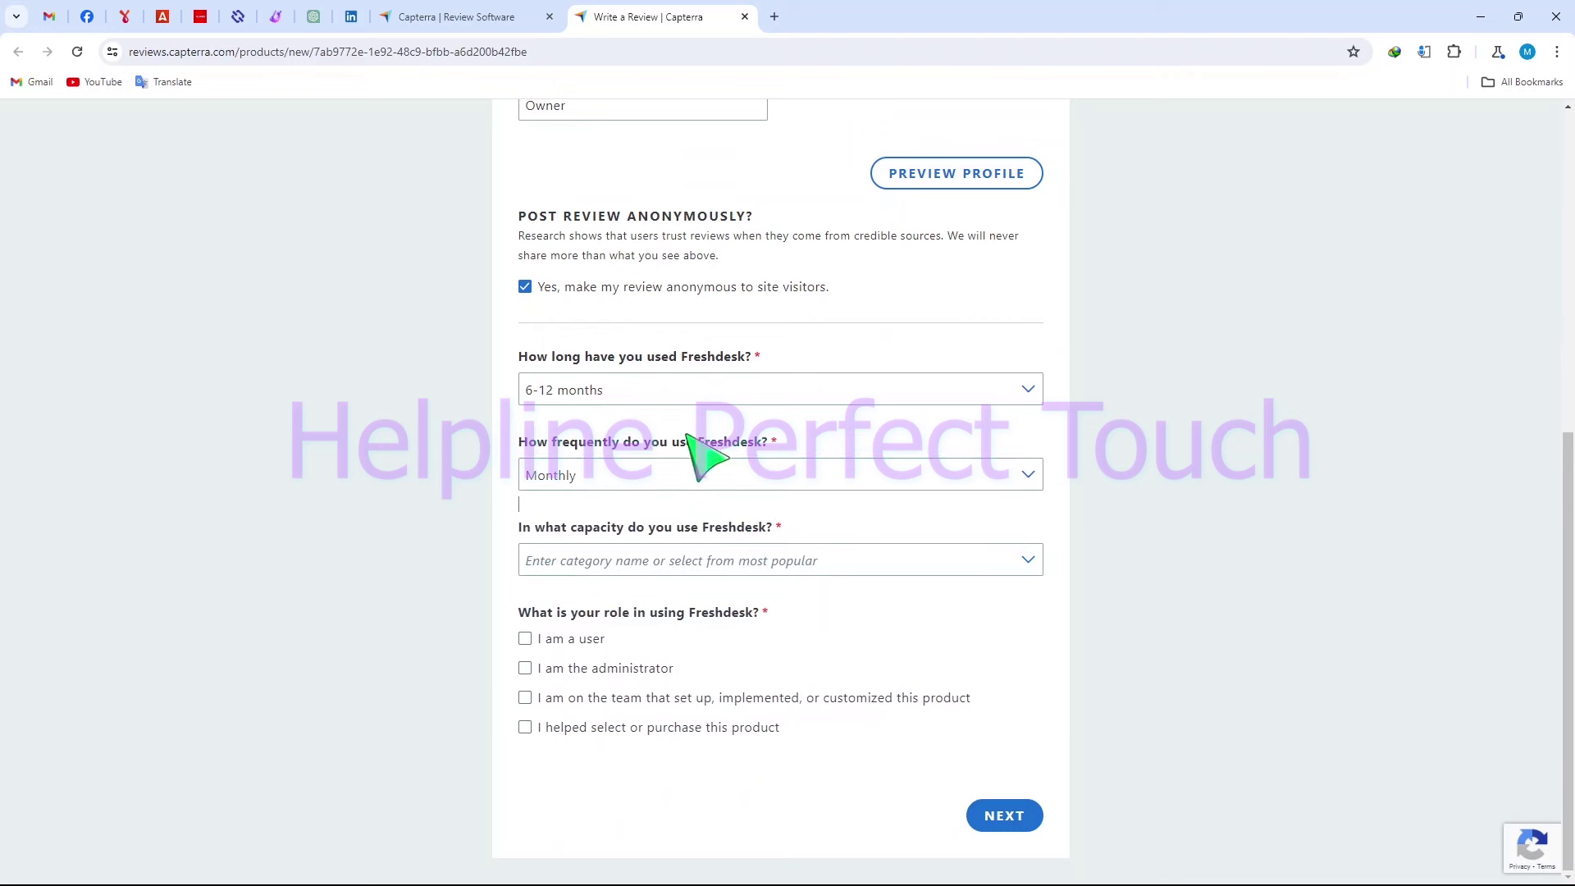
# Choose Help Desk as the usage capacity, mark the roles of user and administrator, and continue to the ratings page
pyautogui.click(805, 556)
pyautogui.click(636, 608)
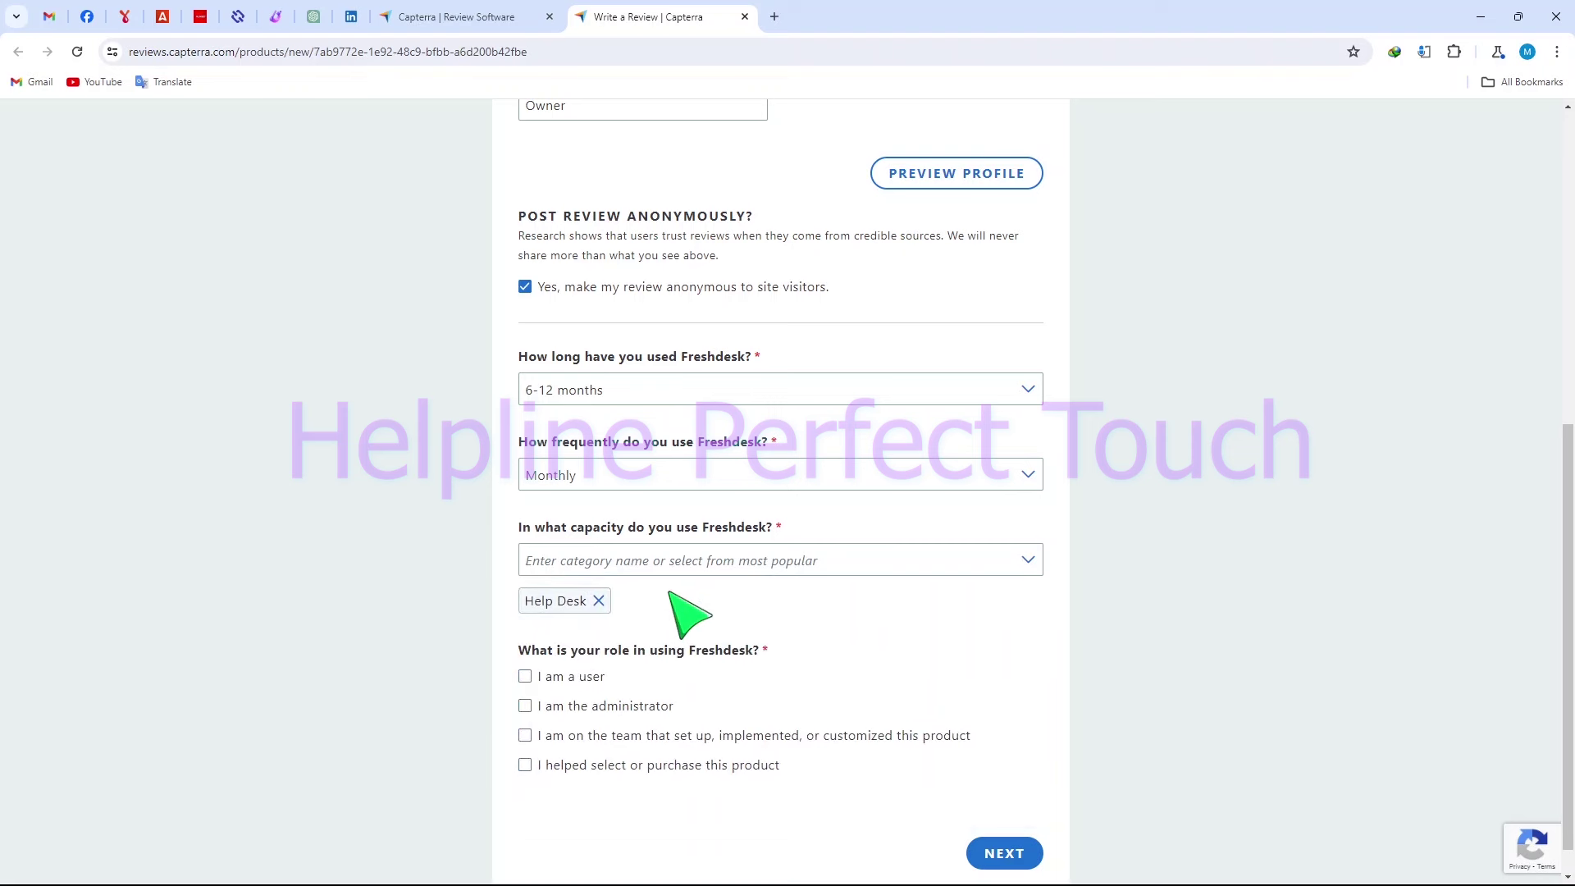
pyautogui.scroll(-1, 755, 615)
pyautogui.click(576, 638)
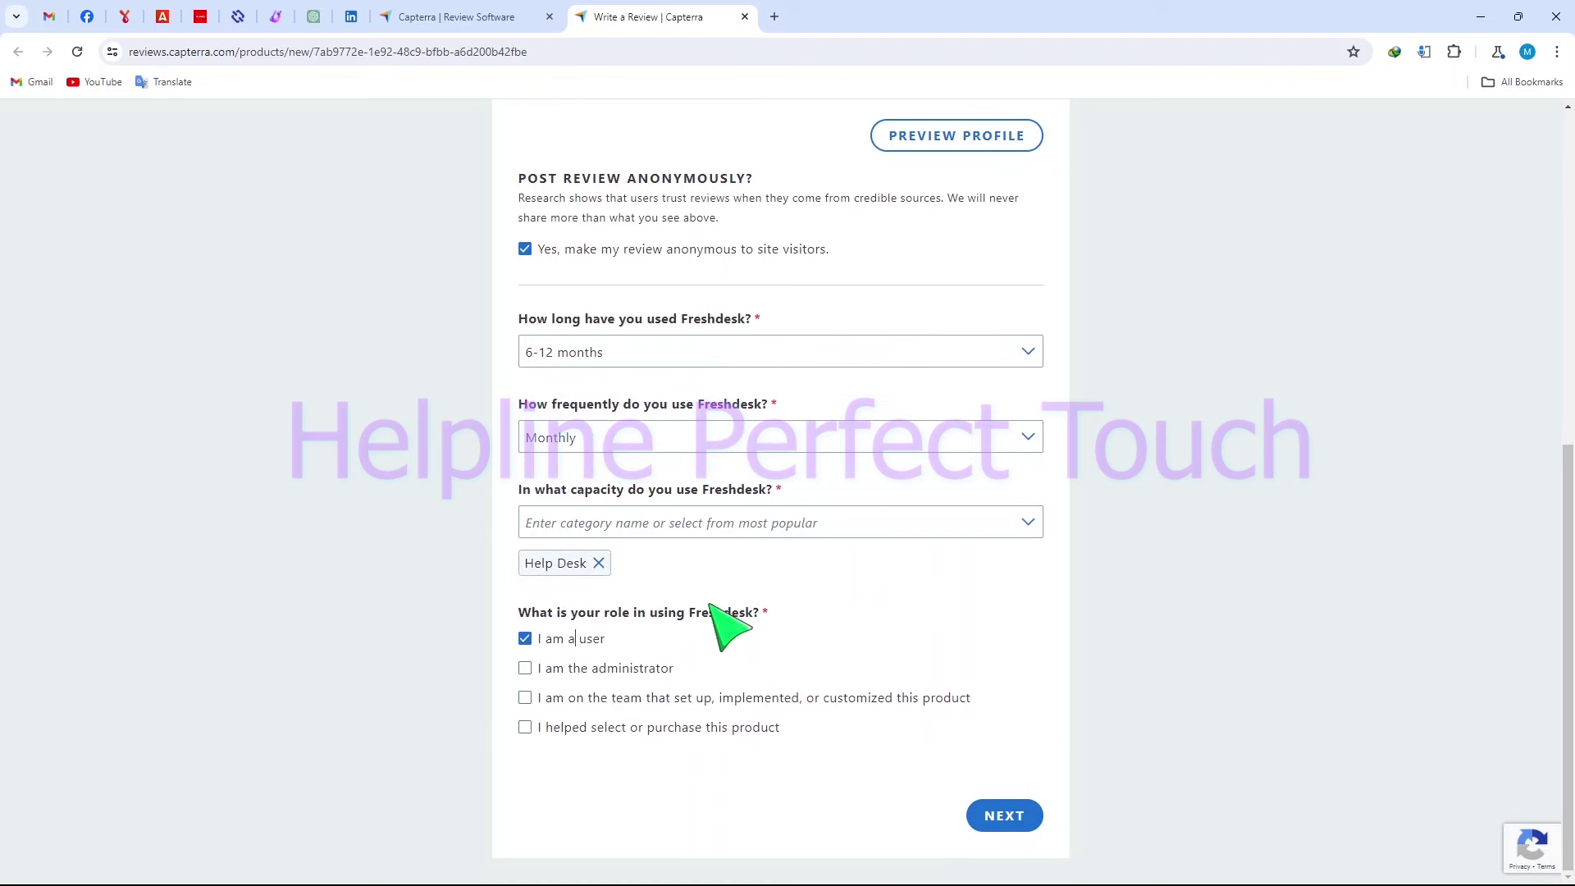
pyautogui.click(620, 667)
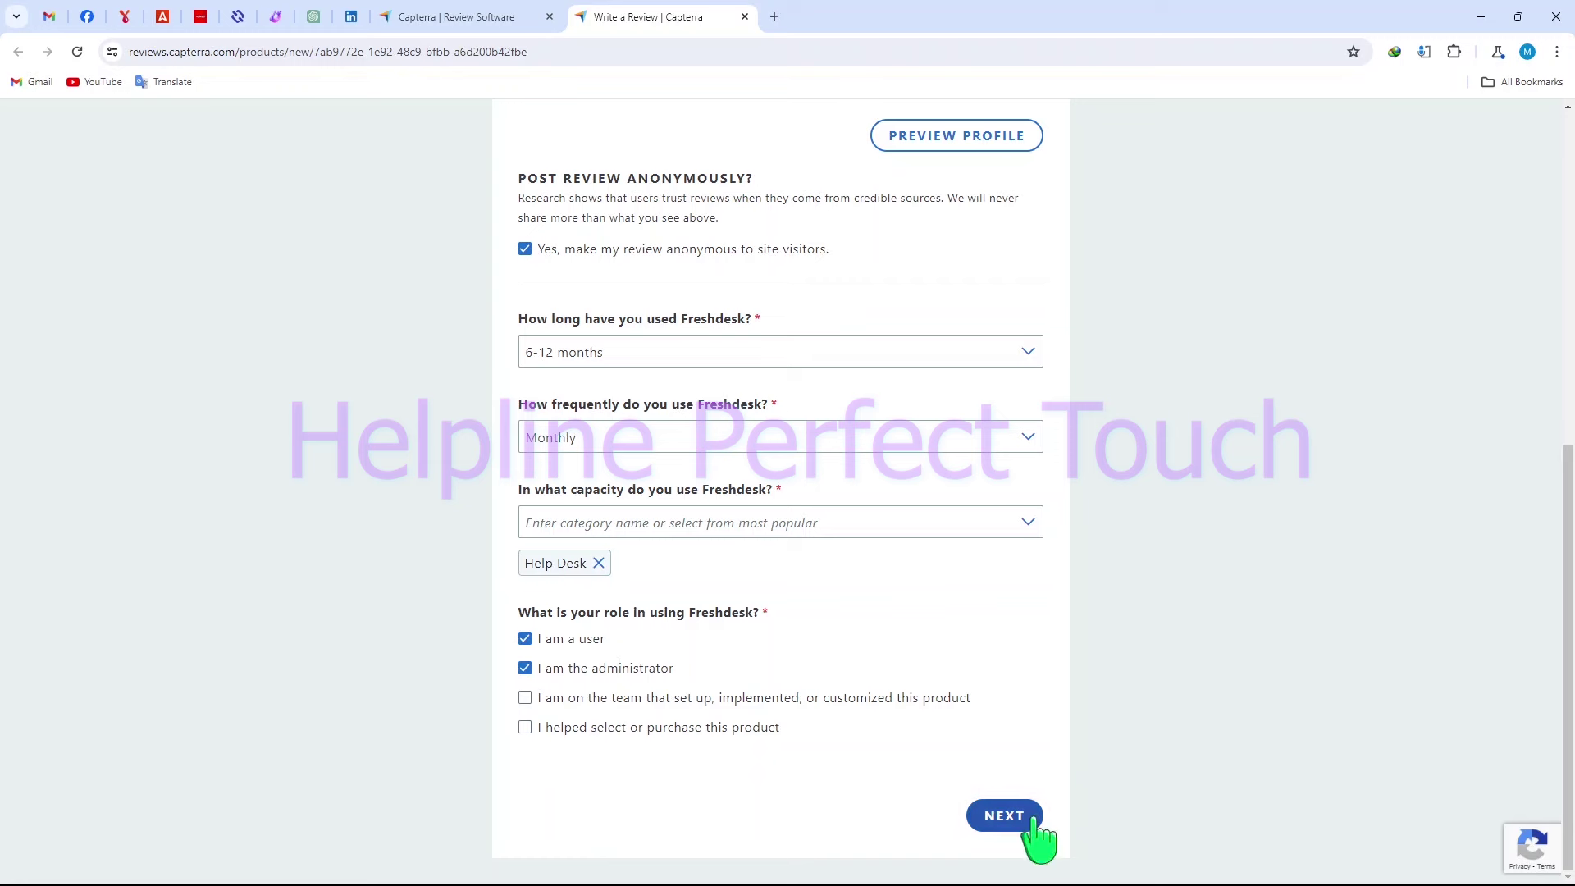
pyautogui.click(1004, 815)
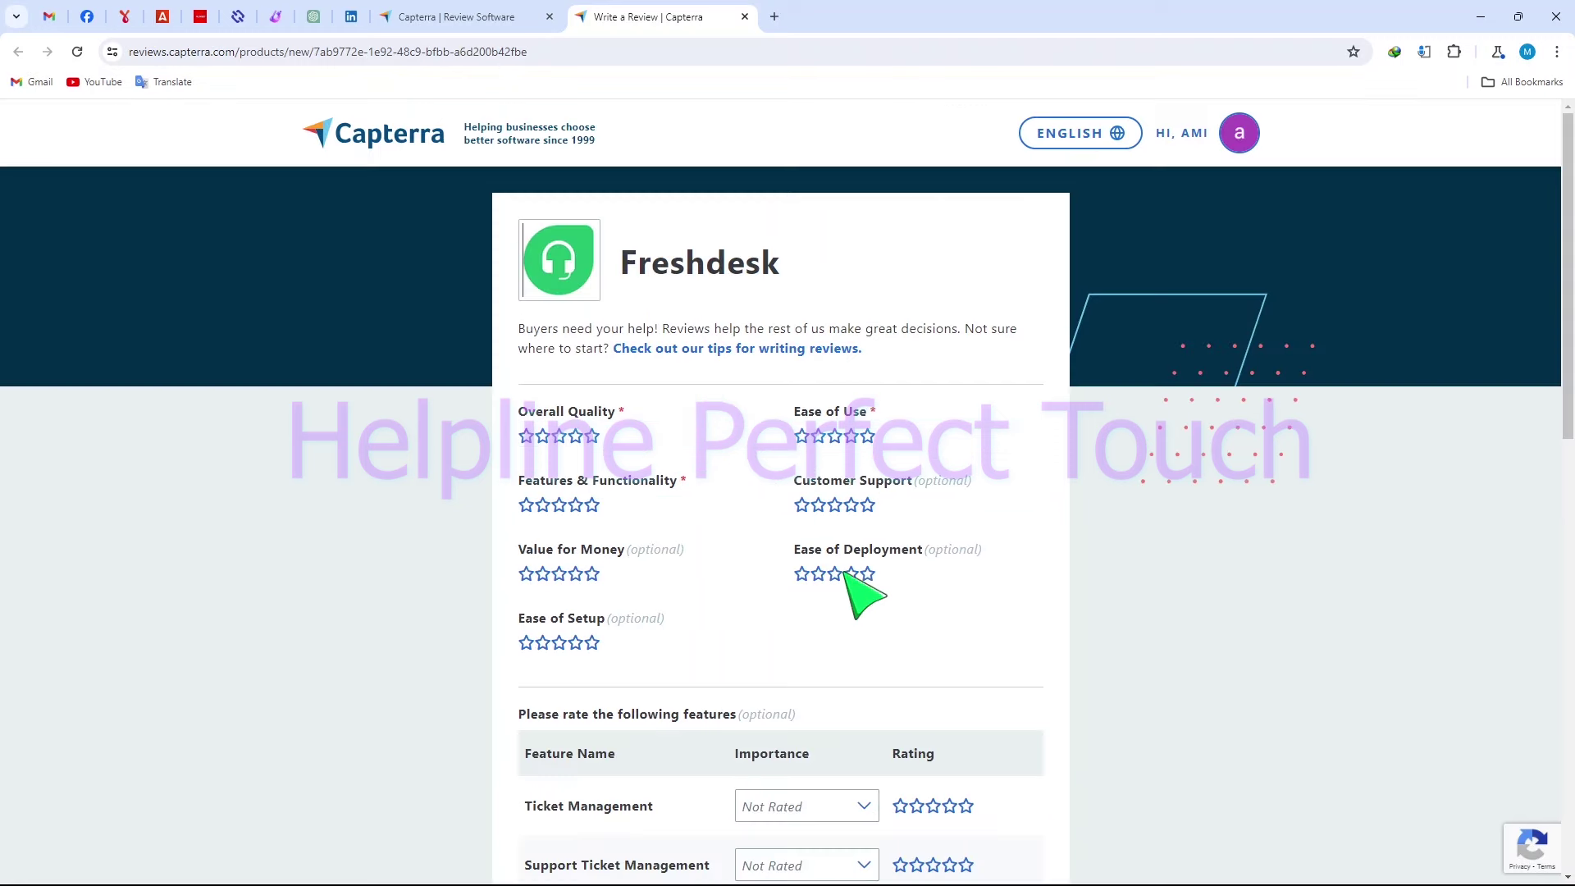
# Rate Overall Quality 4 stars, Ease of Use 3 stars, Features & Functionality 5 stars and Customer Support 3 stars
pyautogui.click(576, 435)
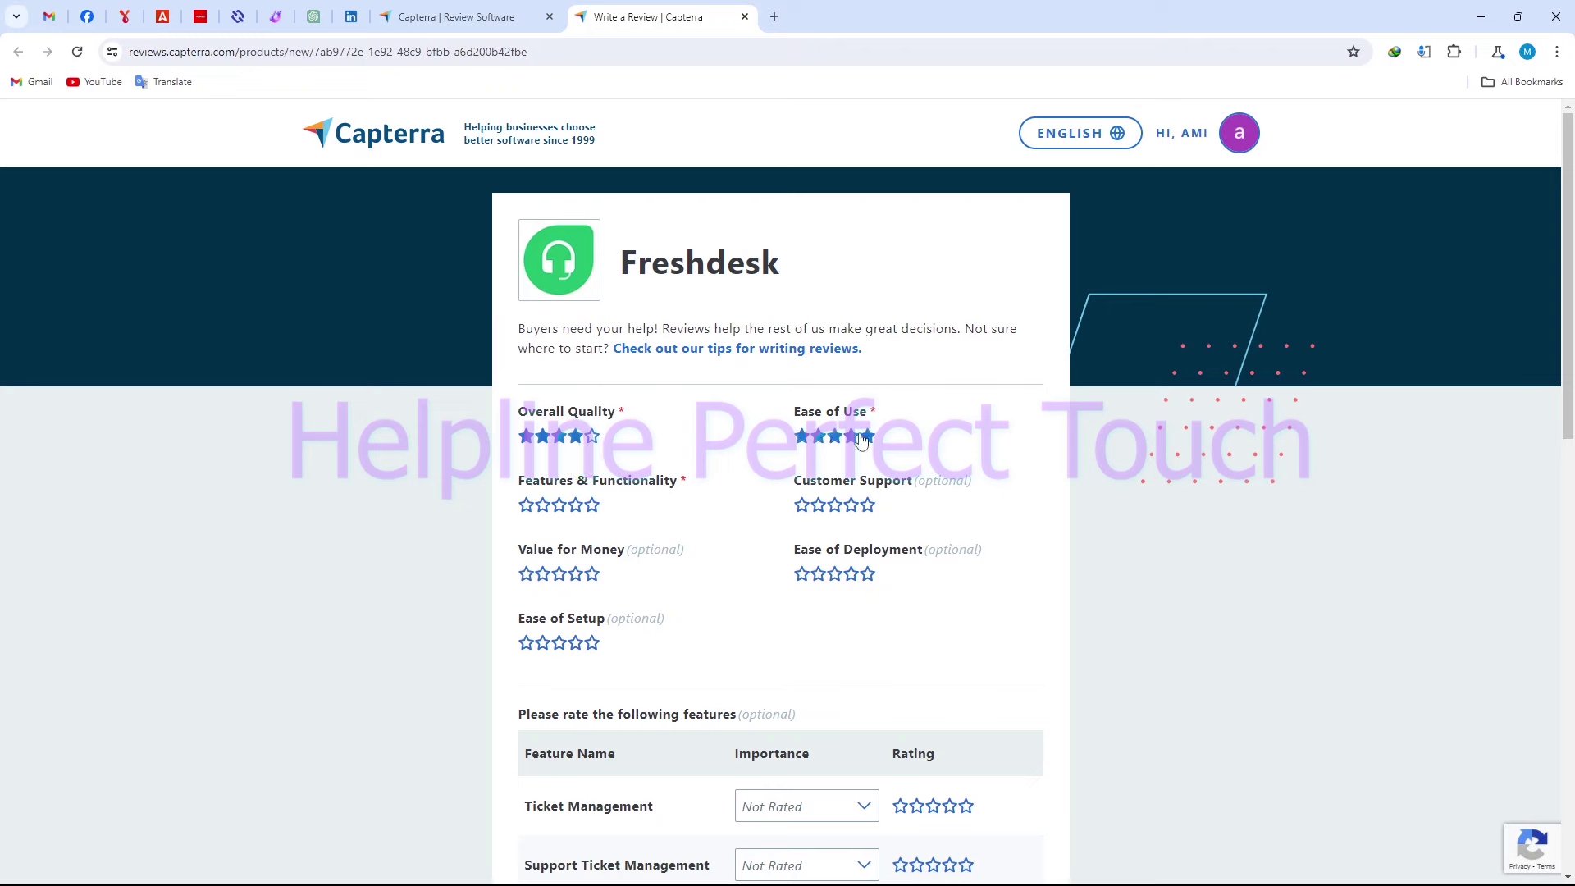
pyautogui.click(831, 443)
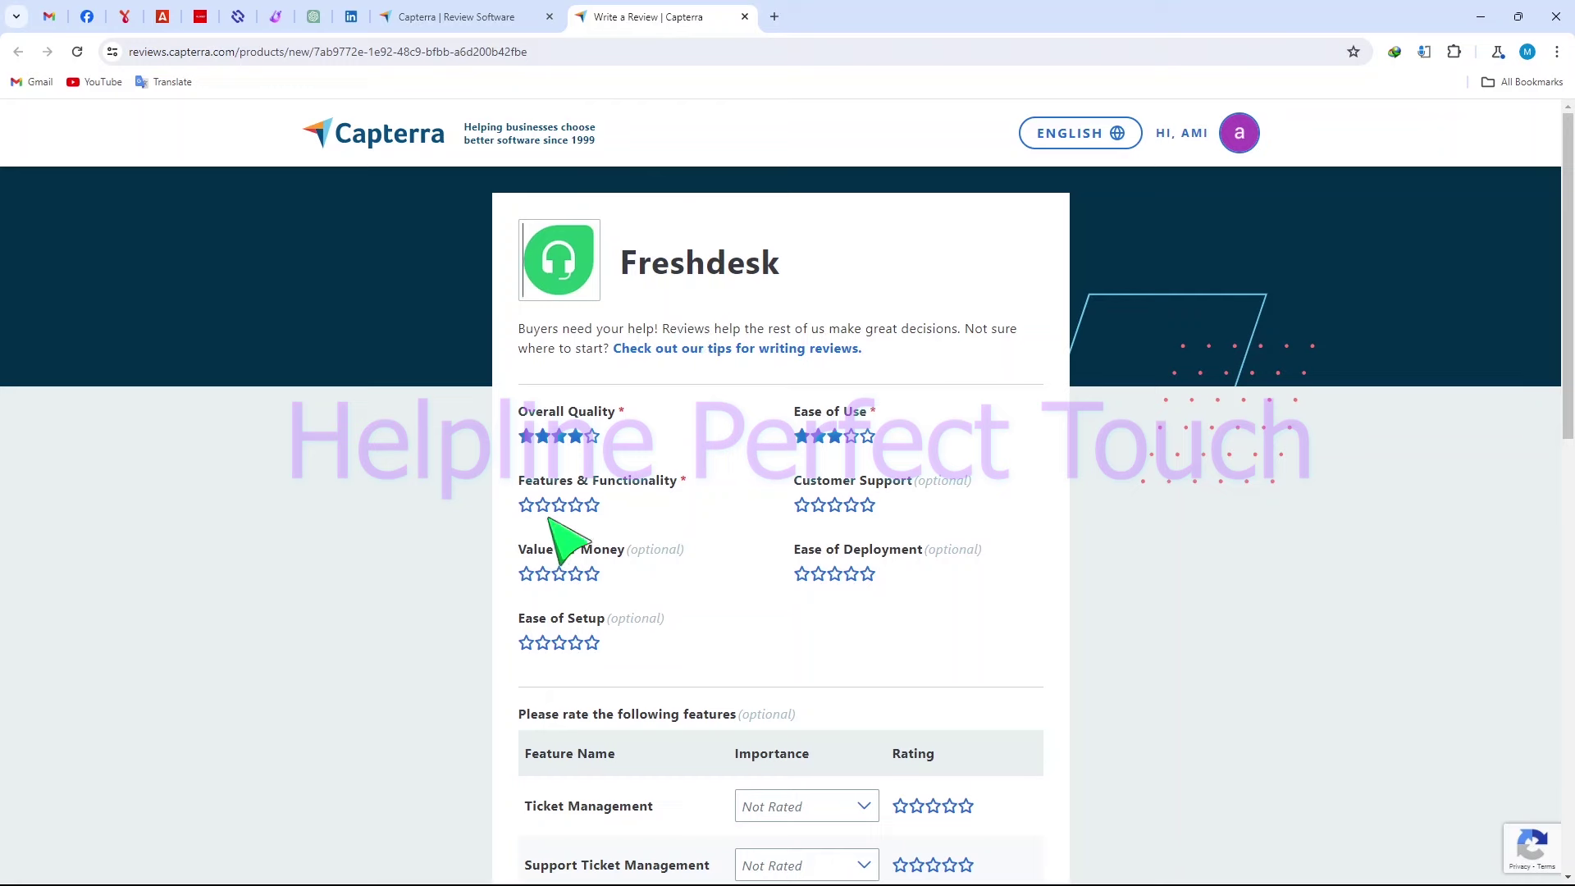
pyautogui.click(592, 506)
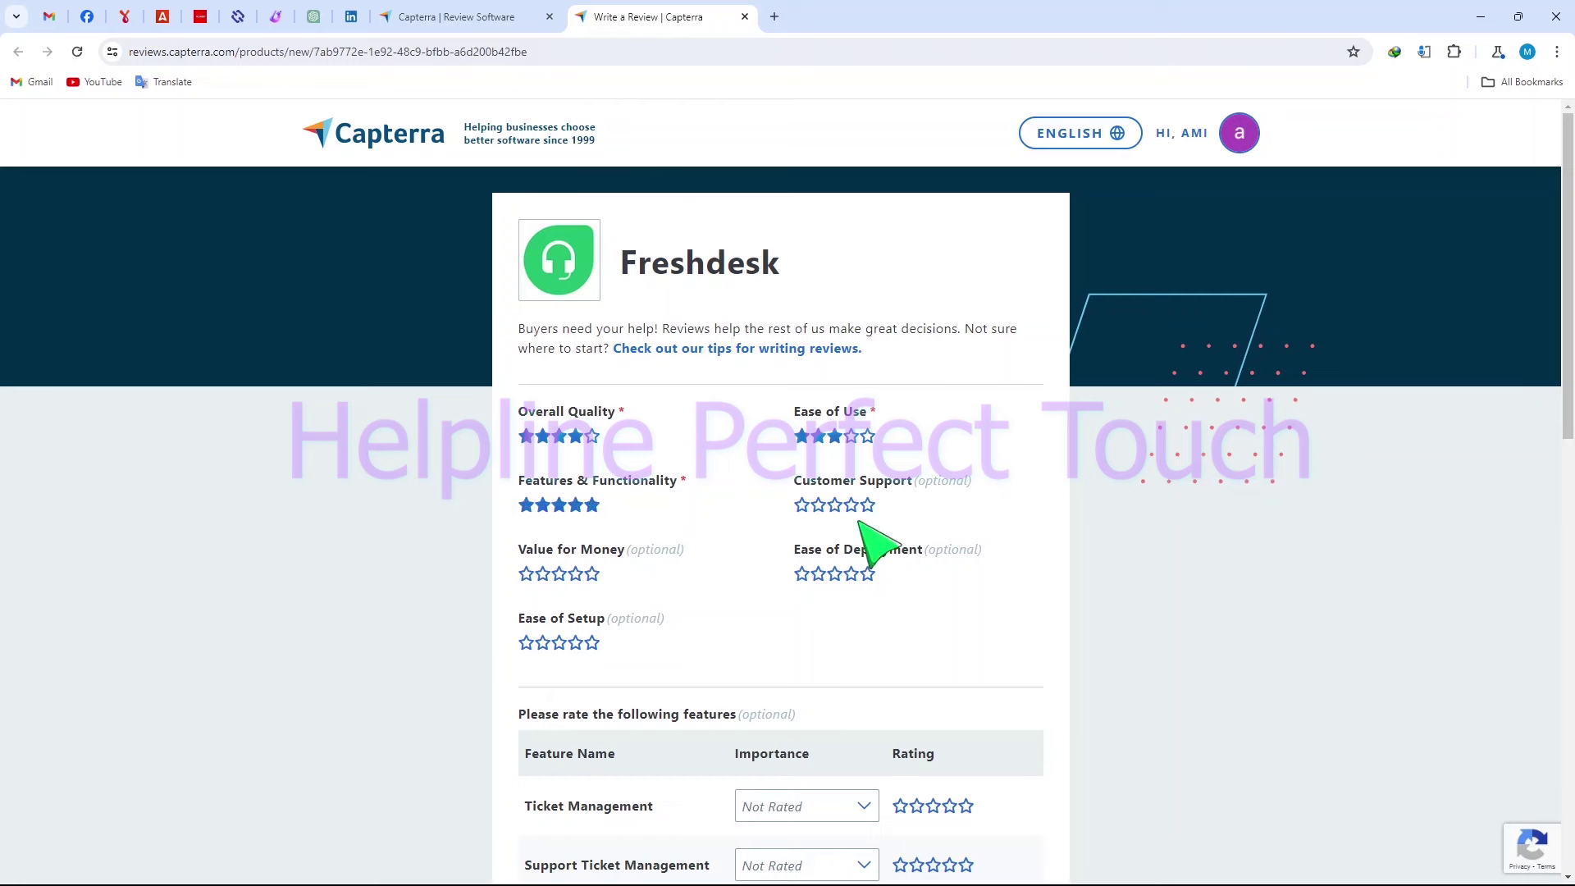
pyautogui.click(834, 506)
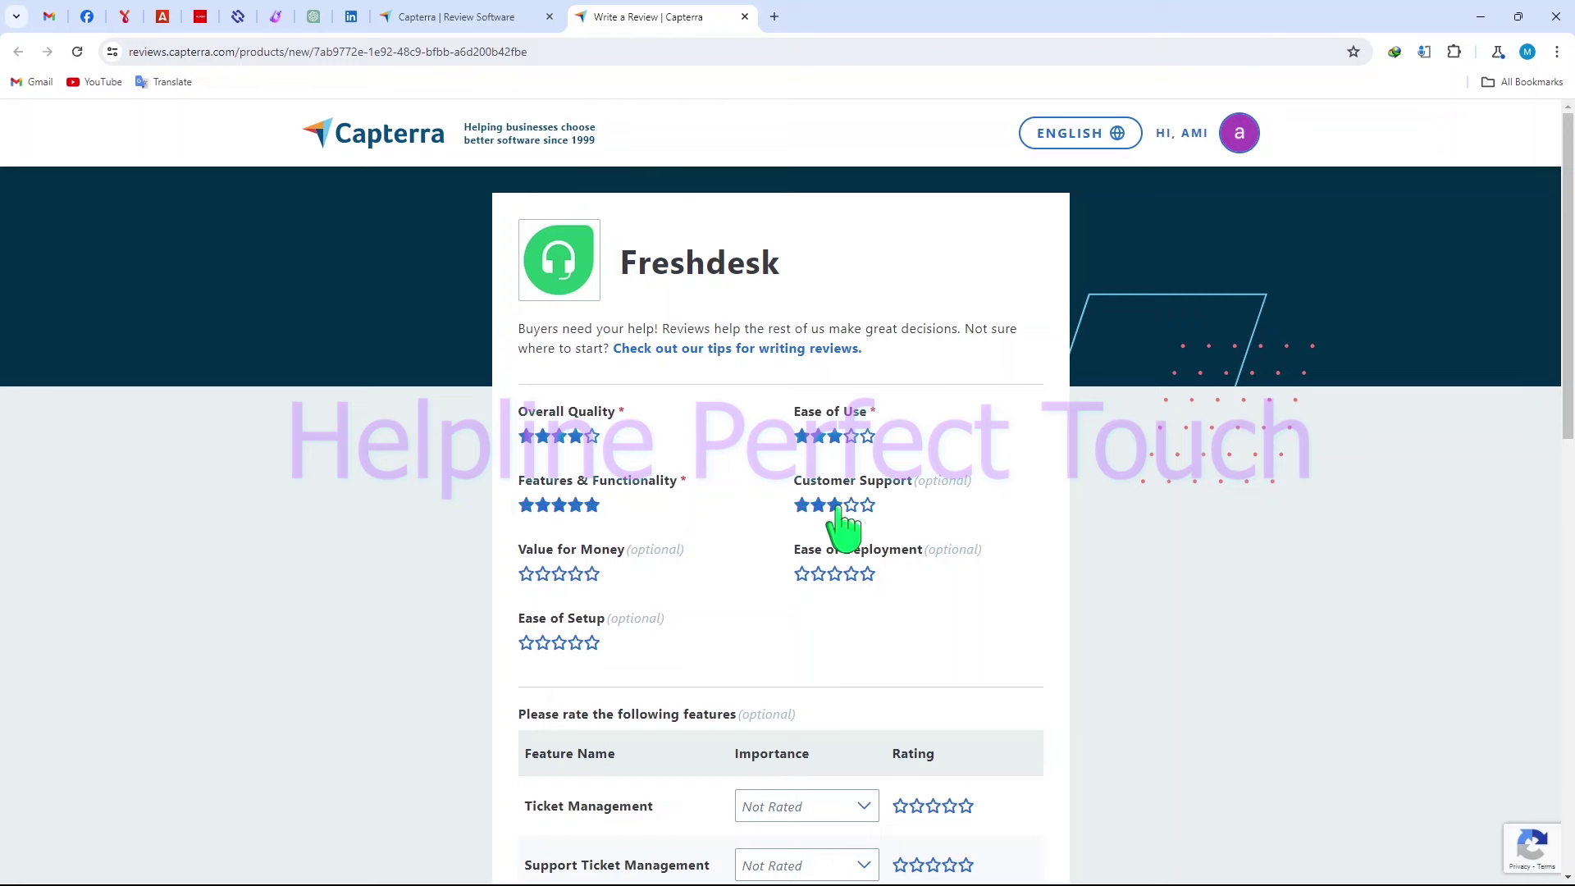
# Rate Value for Money 2 stars, Ease of Deployment 5 stars and Ease of Setup 2 stars
pyautogui.click(559, 575)
pyautogui.click(871, 584)
pyautogui.scroll(-3, 632, 590)
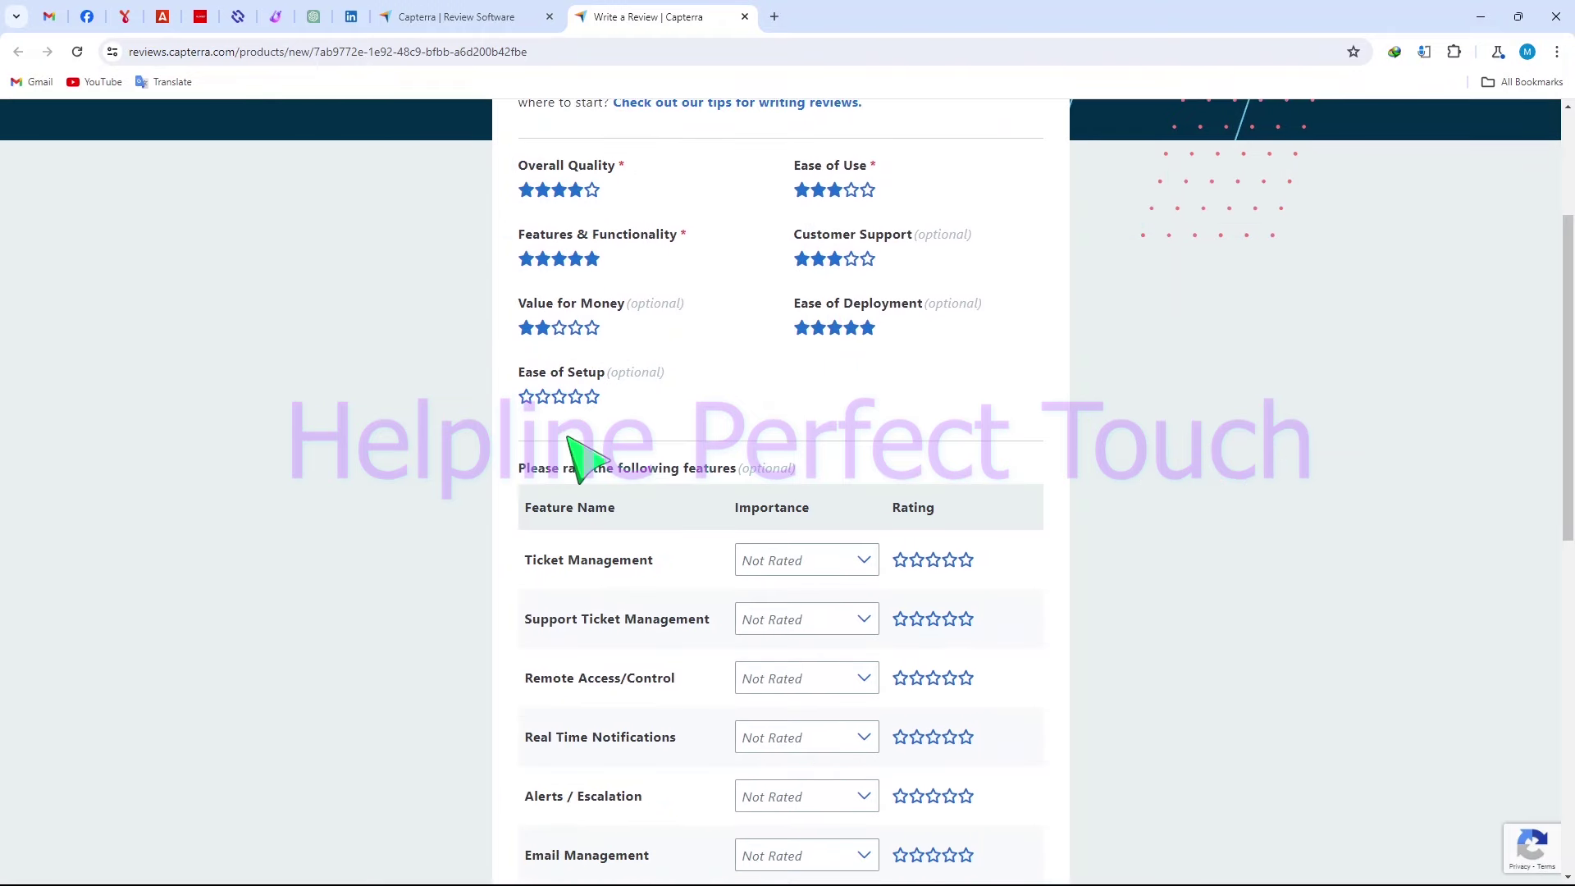
pyautogui.click(541, 397)
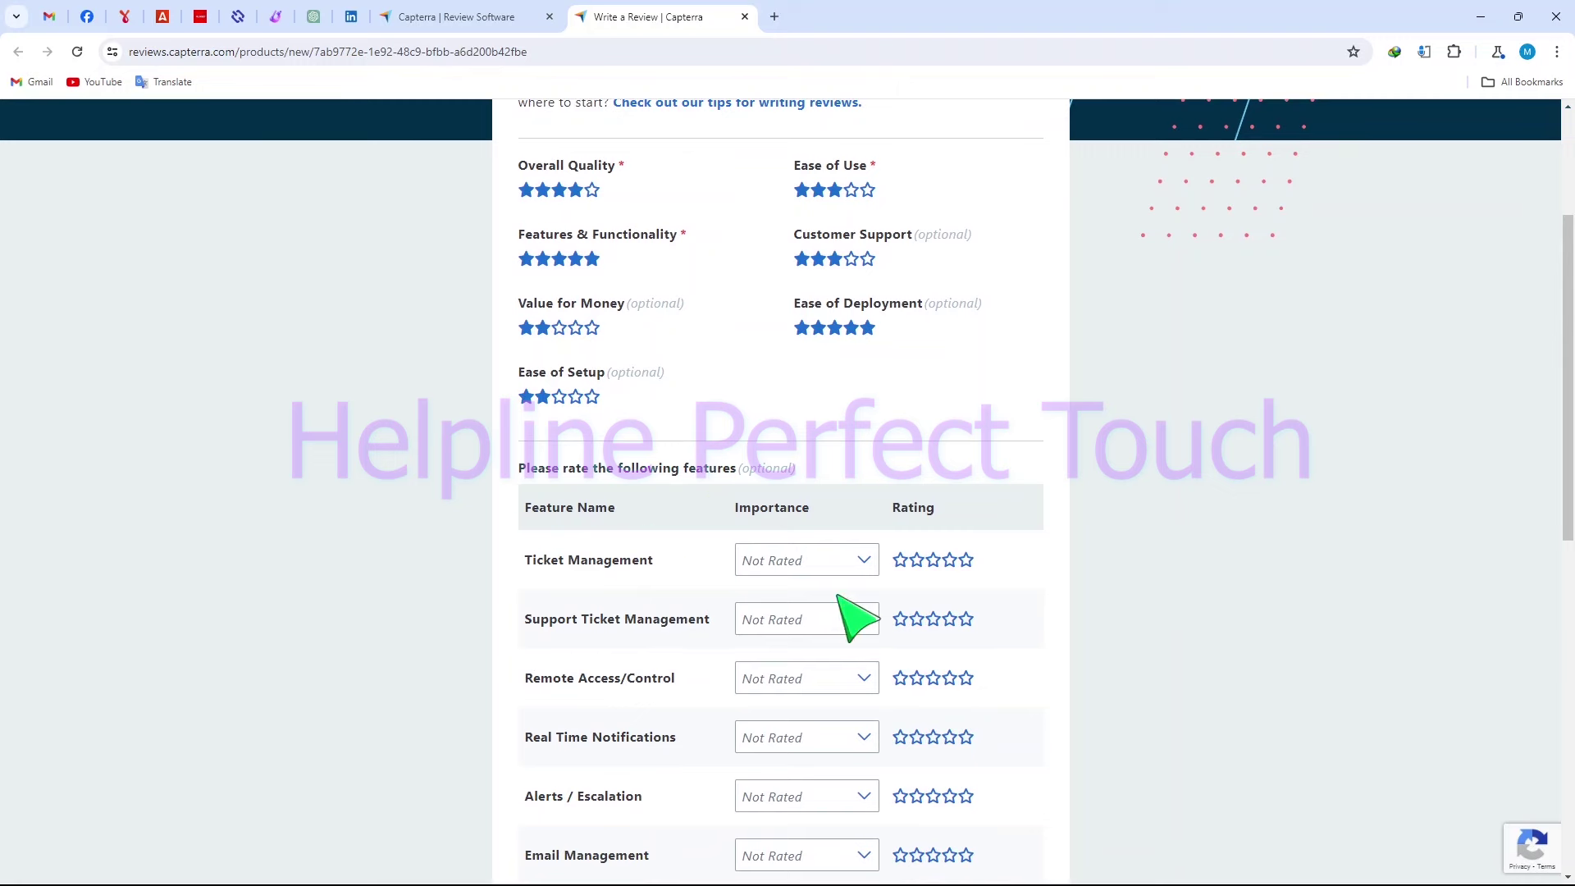
# Try Not Used, Critical and High in turn as the importance of the Ticket Management feature
pyautogui.click(826, 564)
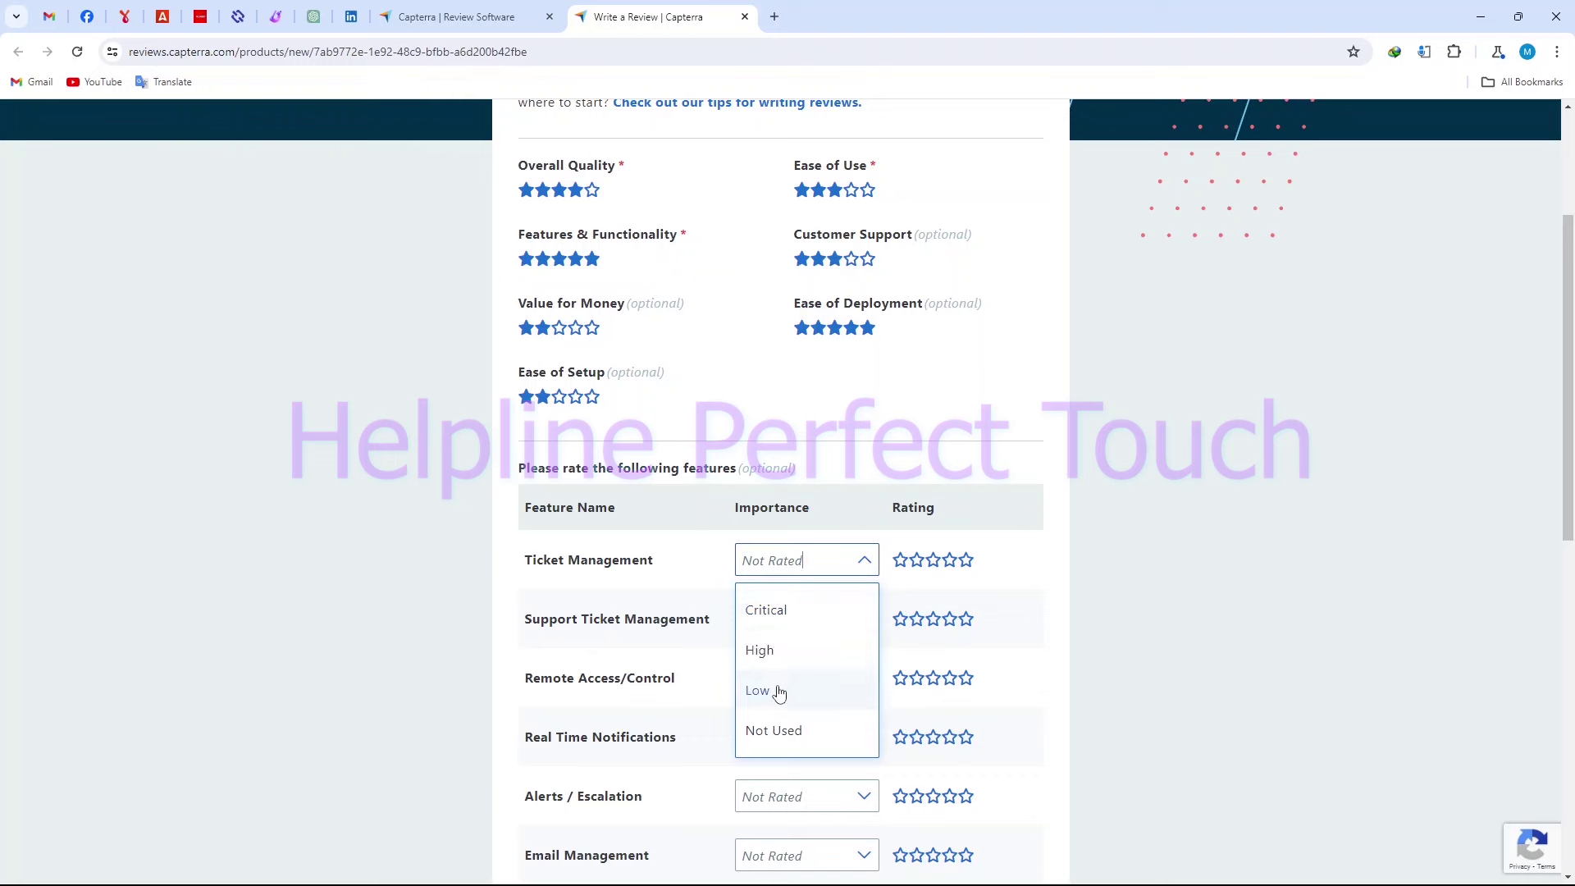
pyautogui.click(793, 730)
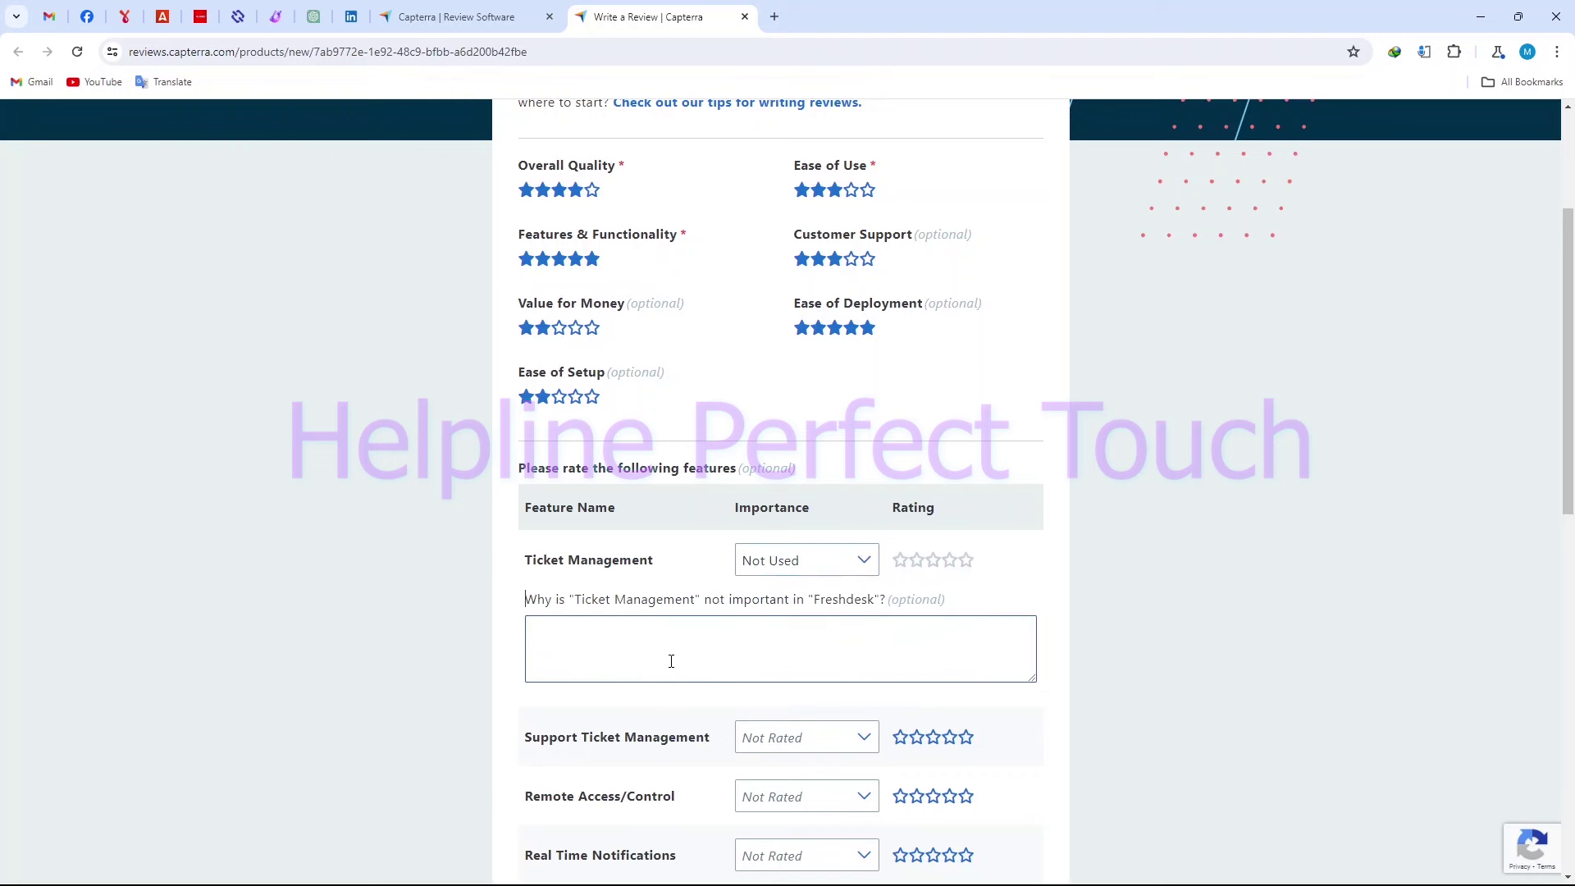
pyautogui.click(829, 563)
pyautogui.click(788, 611)
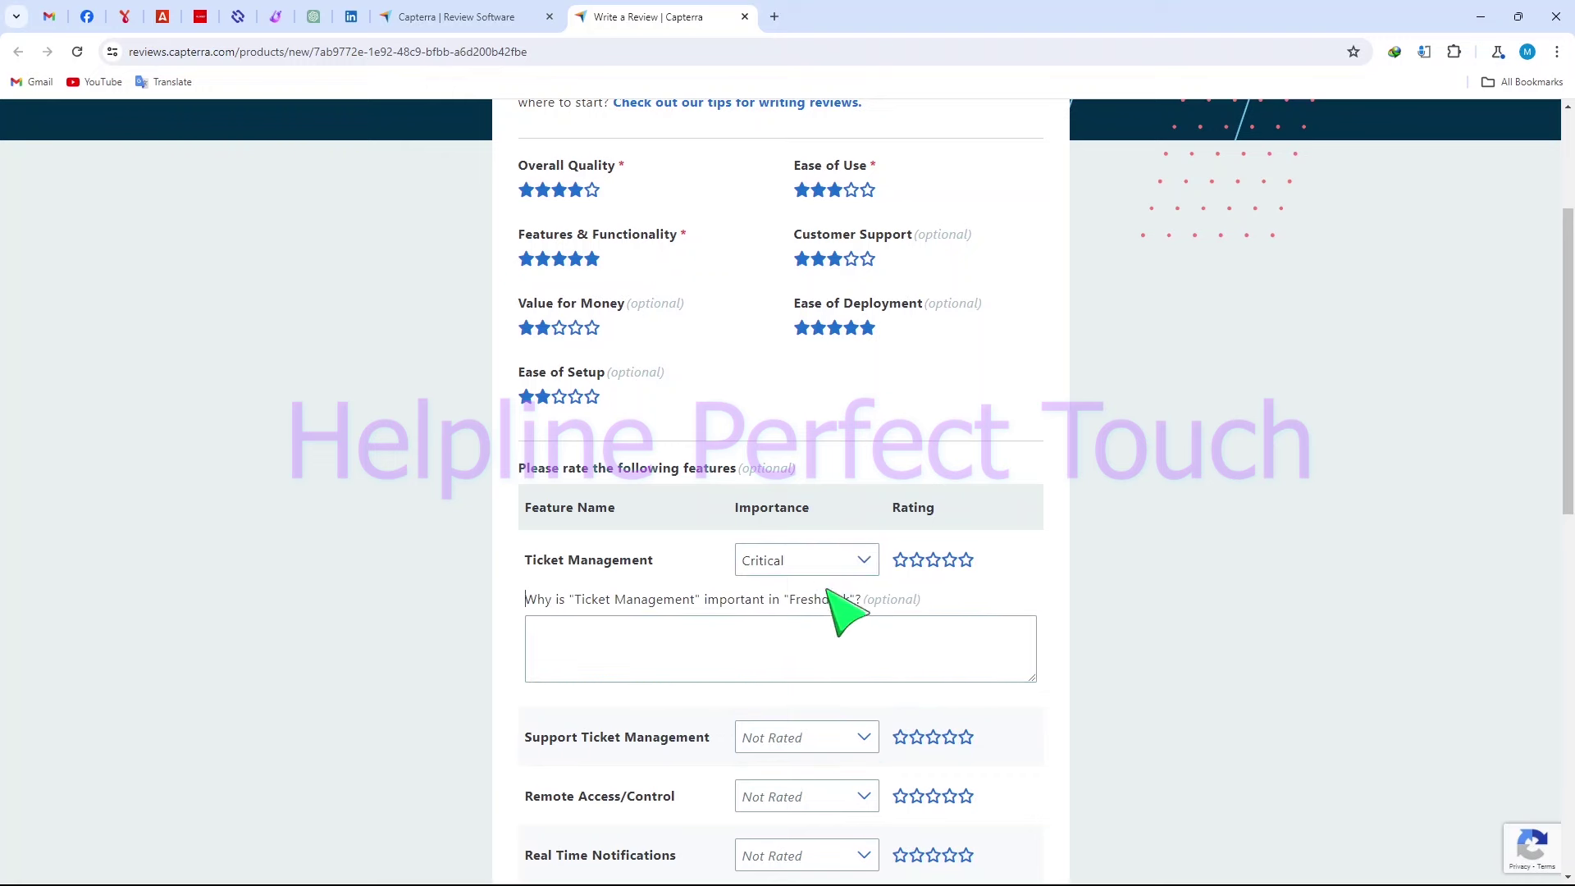
pyautogui.click(824, 561)
pyautogui.click(800, 648)
# Set the importance of Ticket Management to Not Used and give the reason "I am not use Ticket managemant"
pyautogui.click(830, 563)
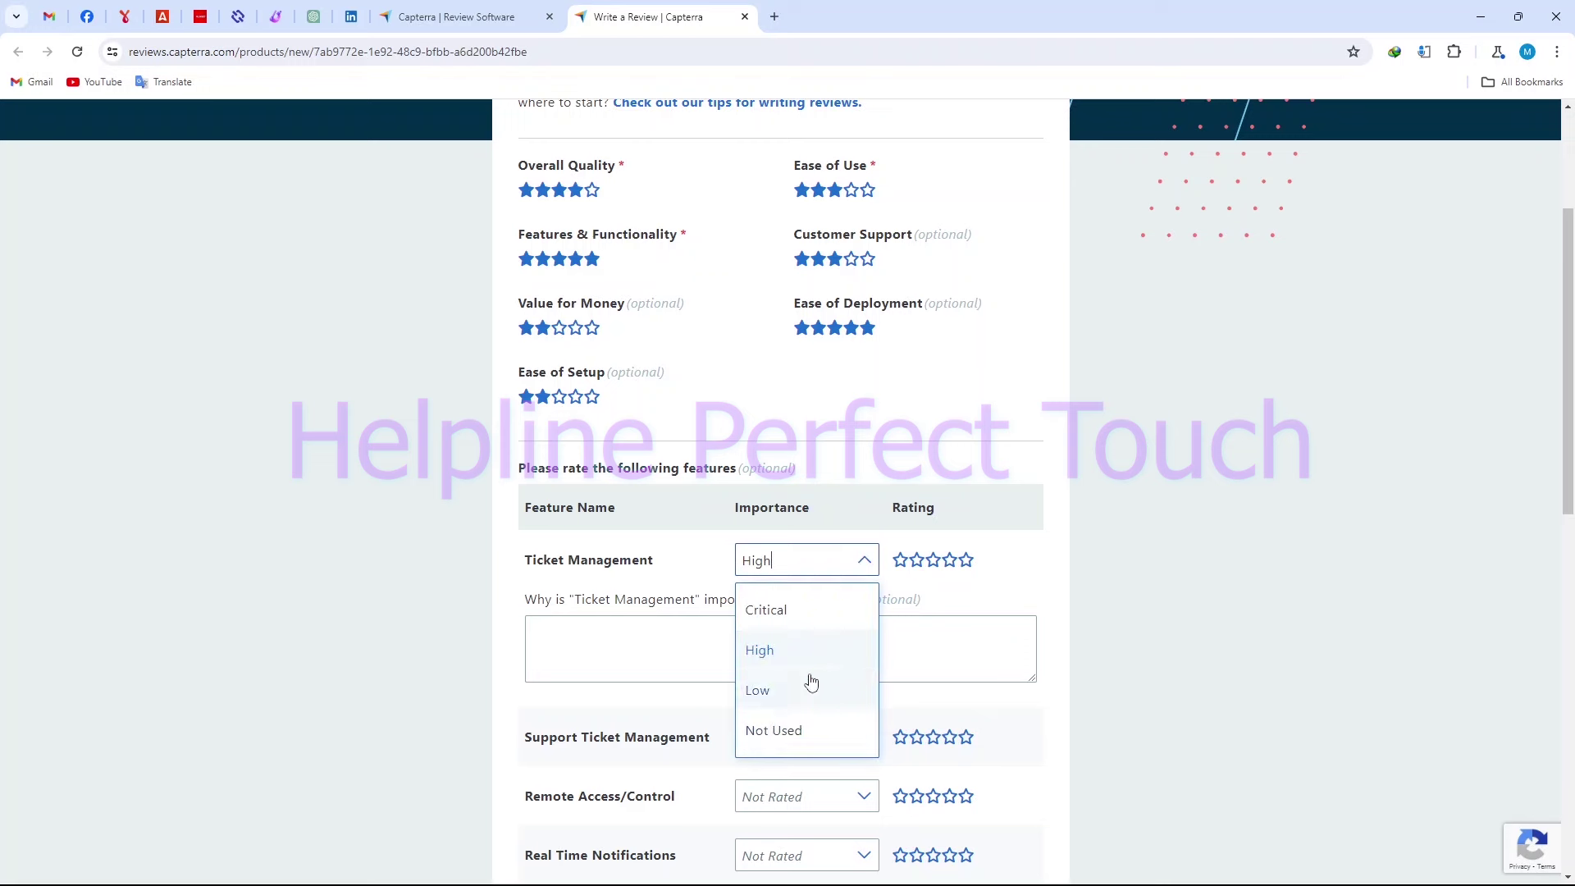
pyautogui.click(803, 732)
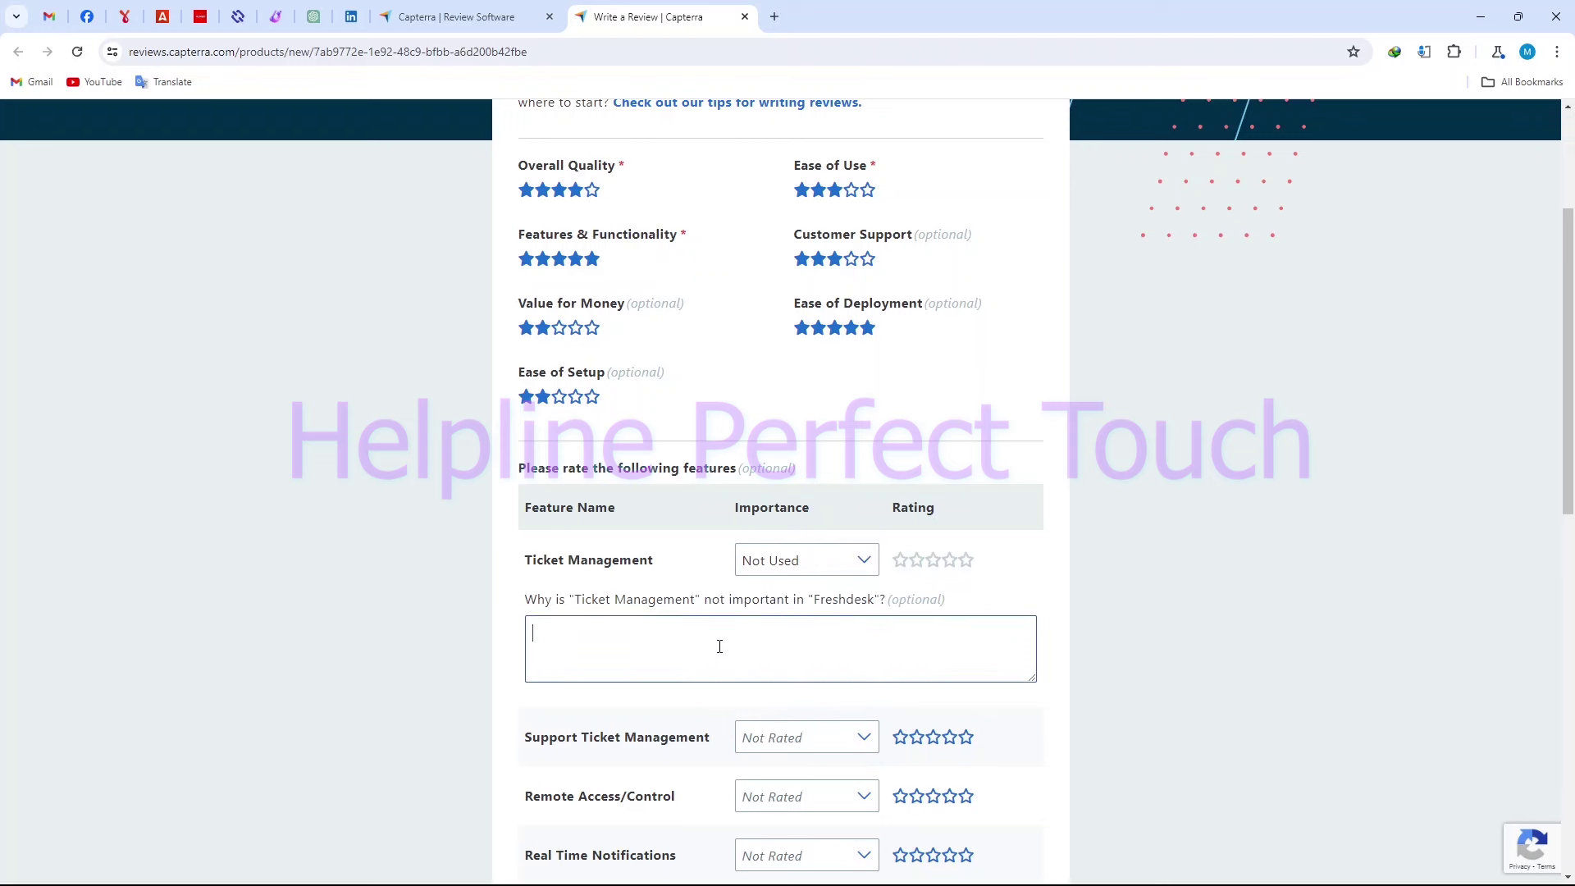
pyautogui.write('I')
pyautogui.write('am not us')
pyautogui.write('e Ticket ma')
pyautogui.write('mgement')
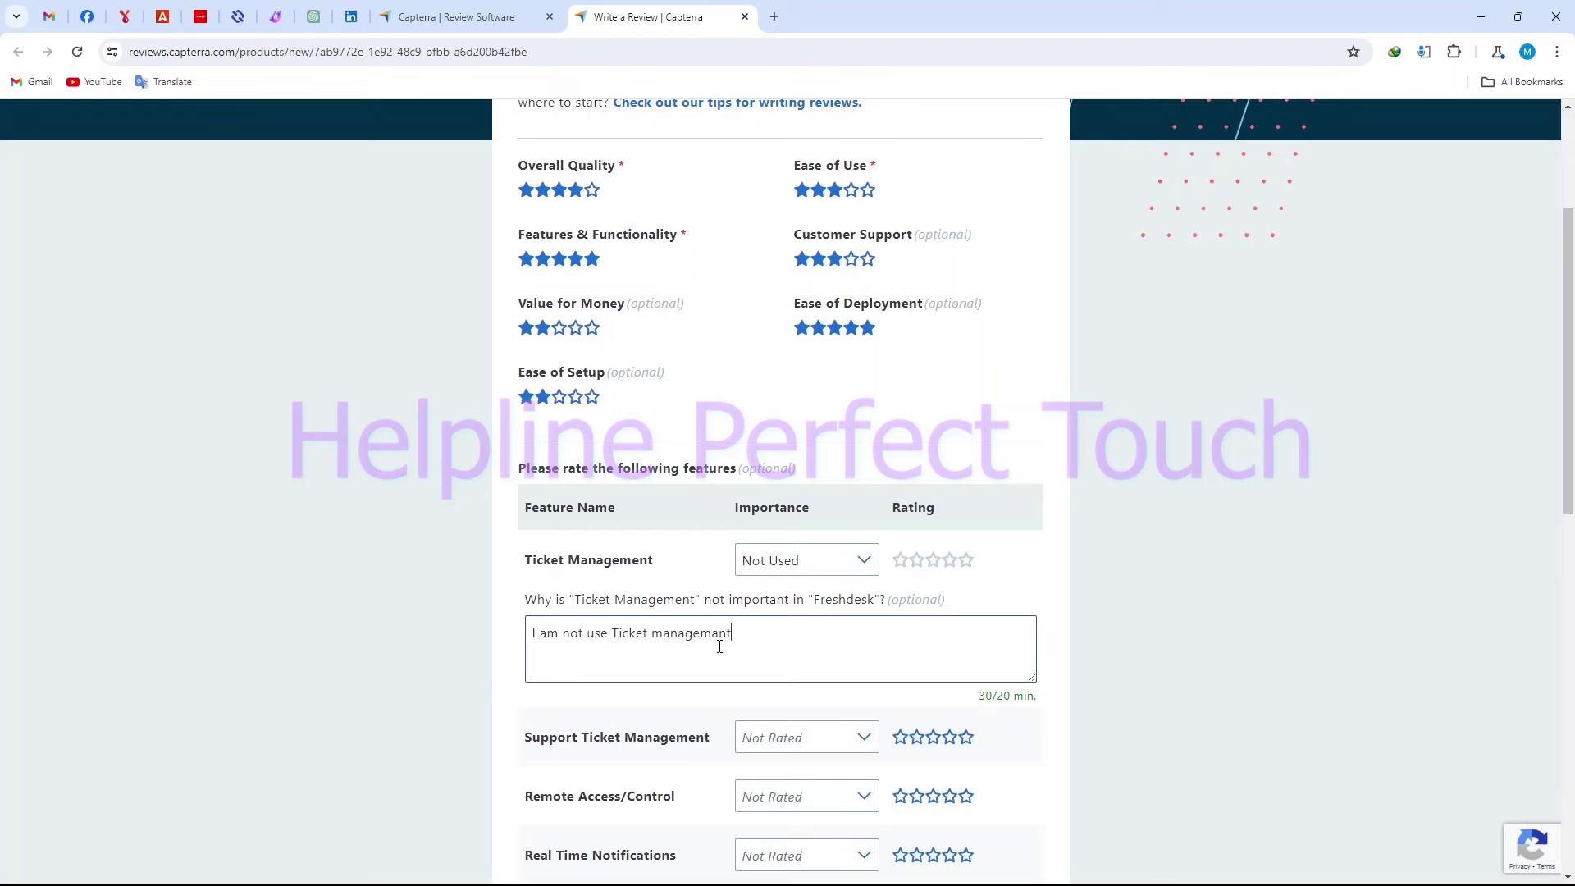
# Rate the Support Ticket Management feature 4 stars, leaving its comment empty
pyautogui.scroll(-2, 720, 647)
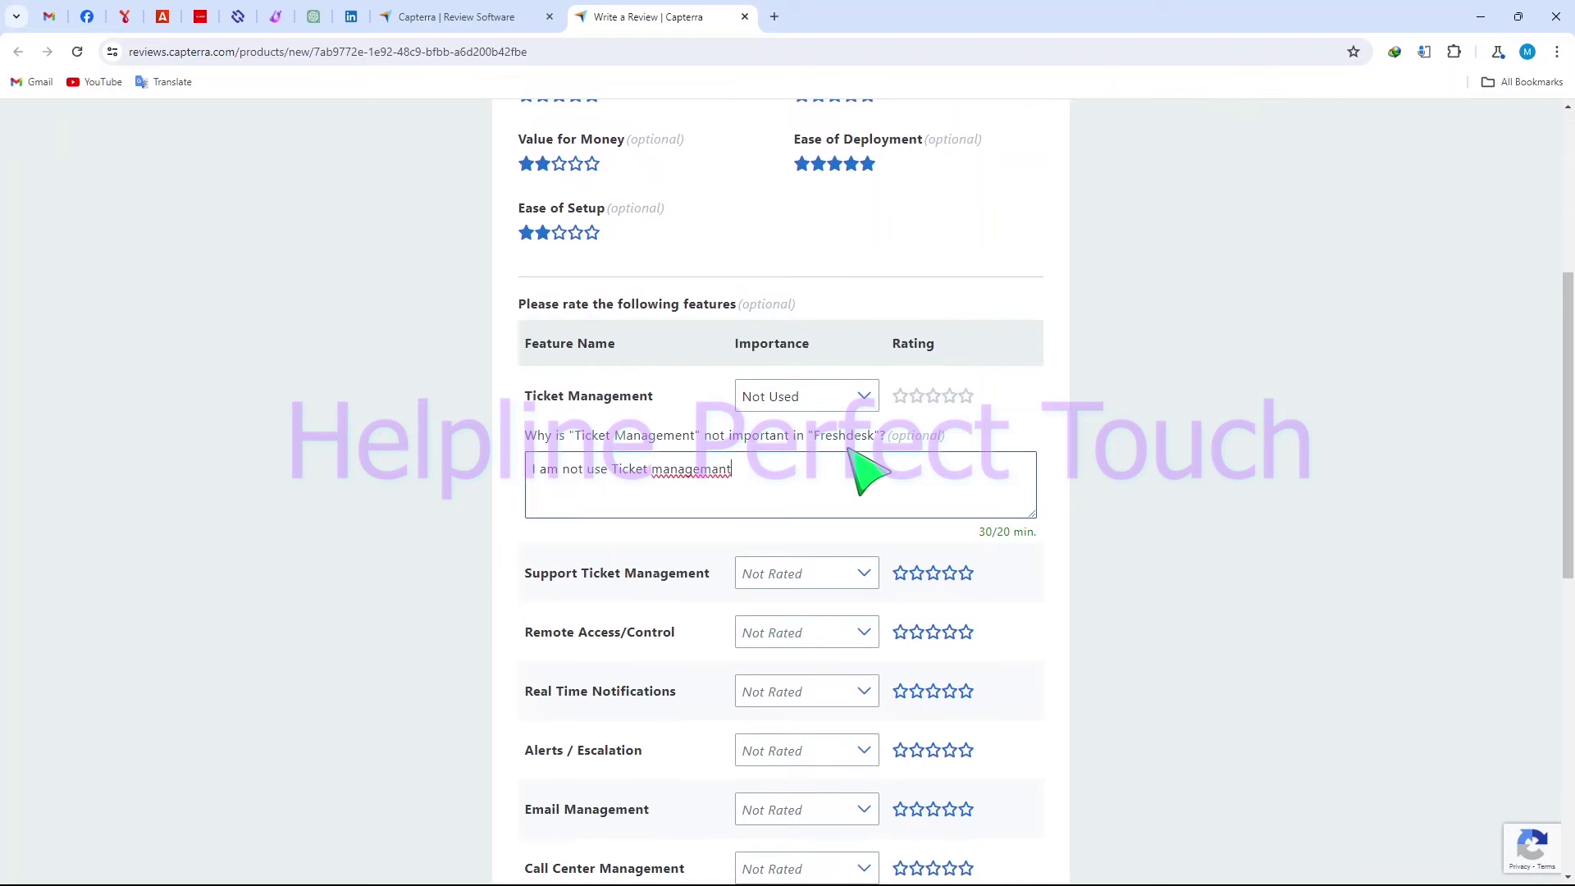
pyautogui.click(949, 572)
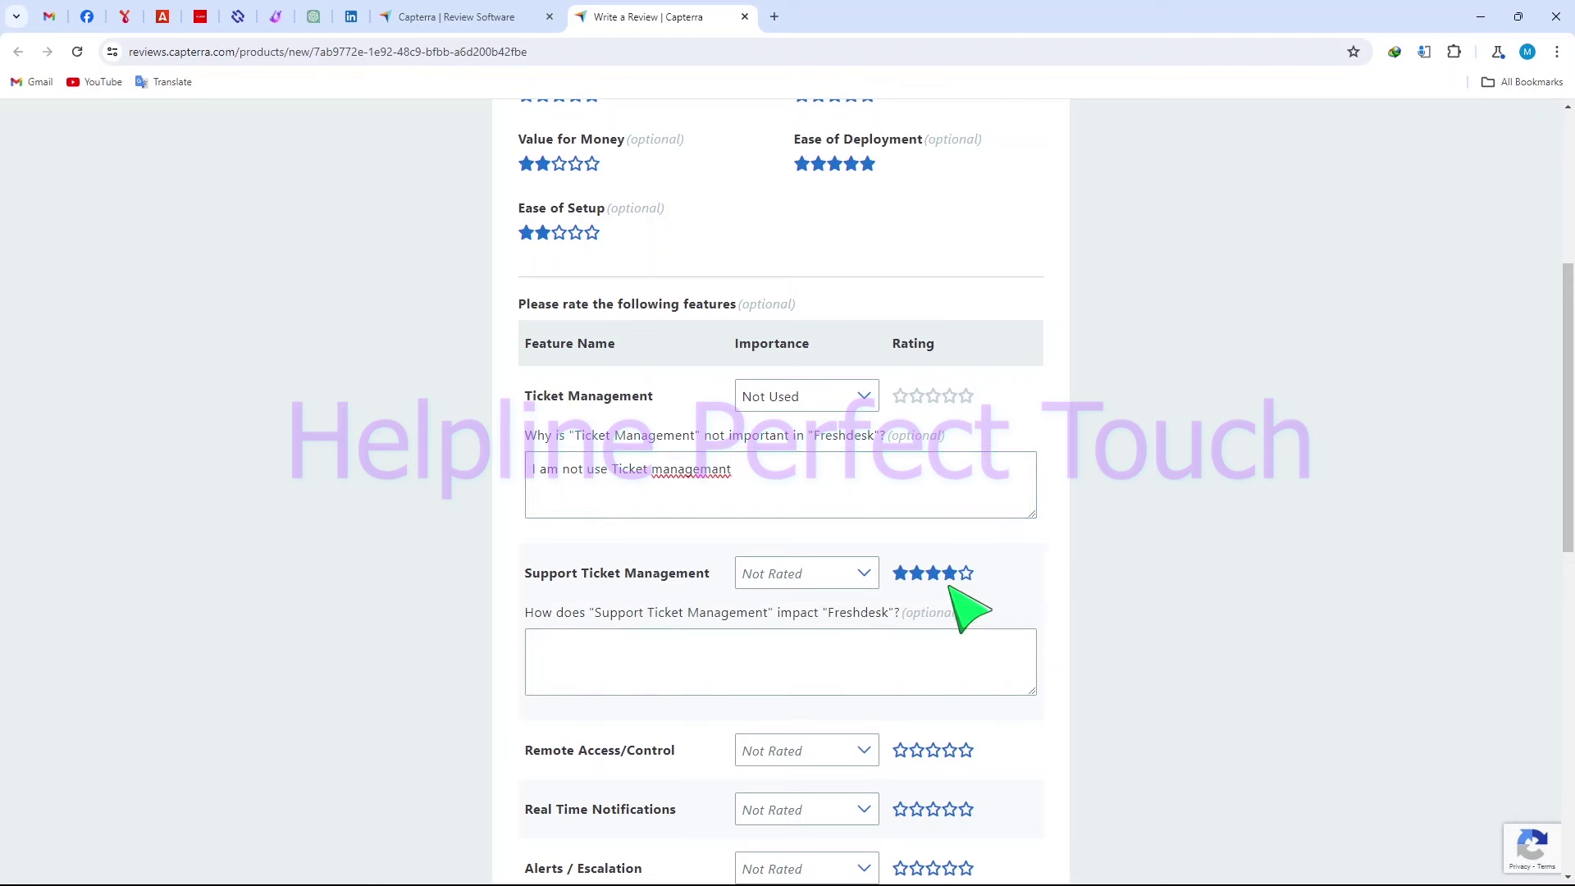
pyautogui.click(738, 633)
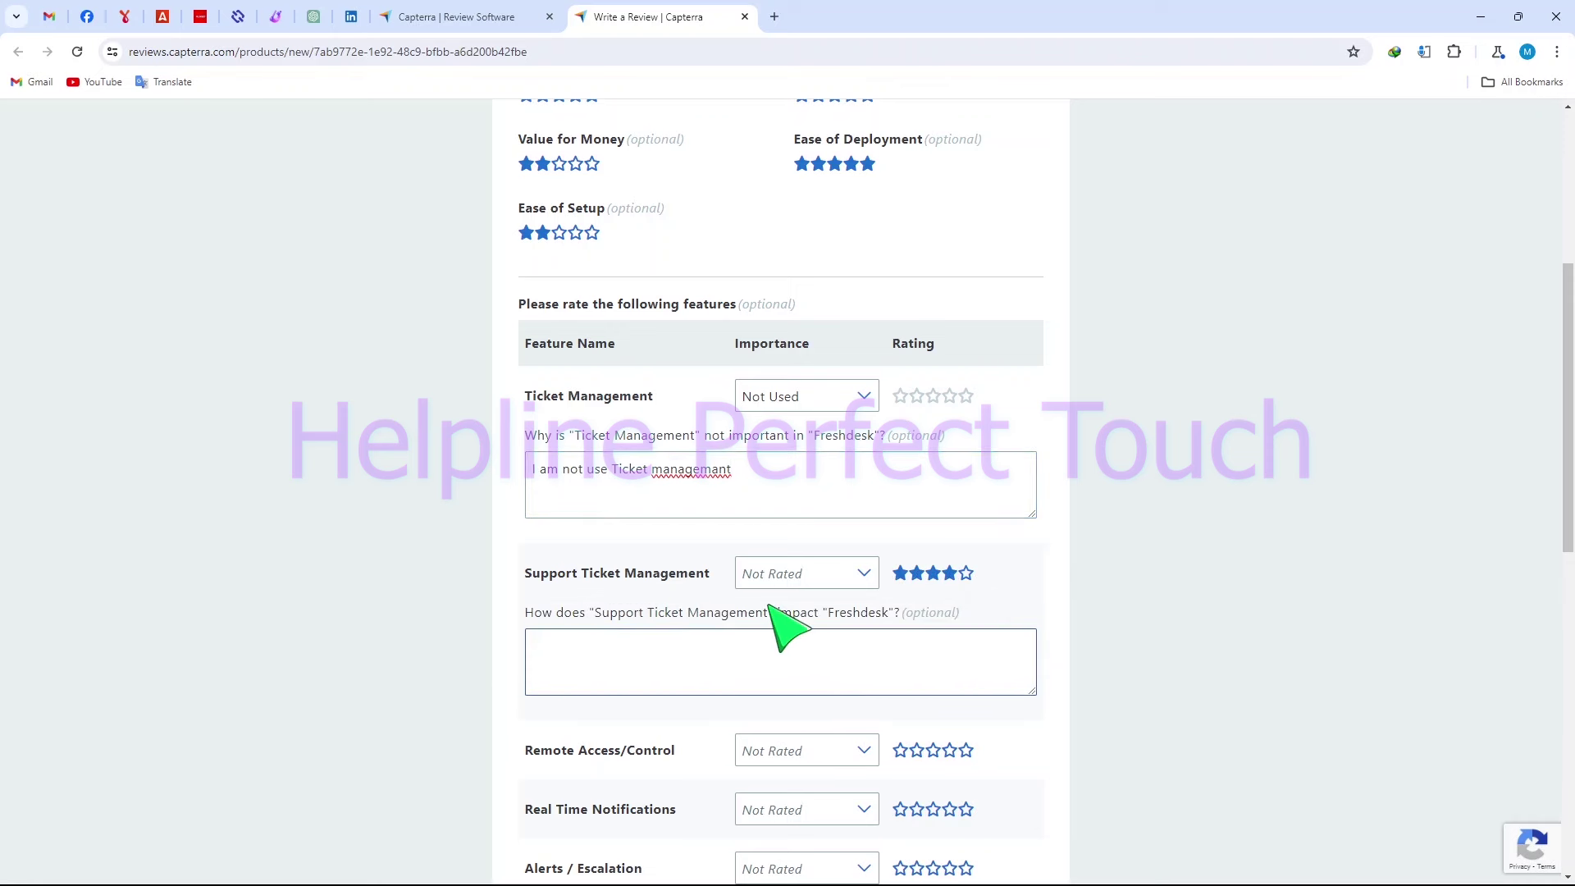
pyautogui.scroll(-2, 784, 630)
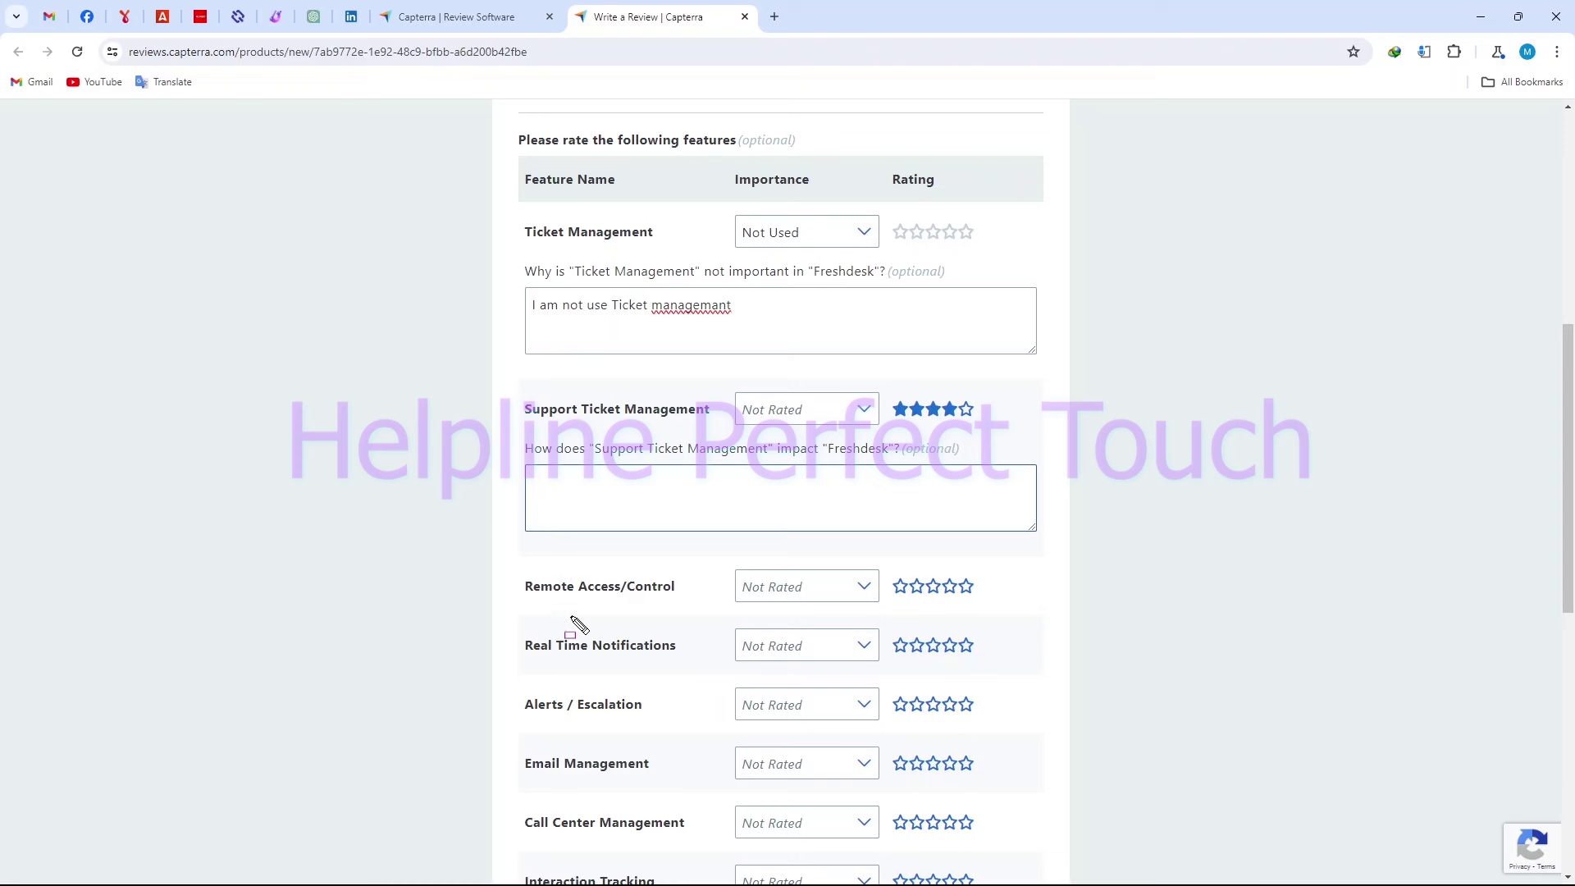
pyautogui.moveTo(496, 563)
pyautogui.mouseDown()
pyautogui.moveTo(605, 659)
pyautogui.moveTo(705, 835)
pyautogui.moveTo(972, 855)
pyautogui.mouseUp()
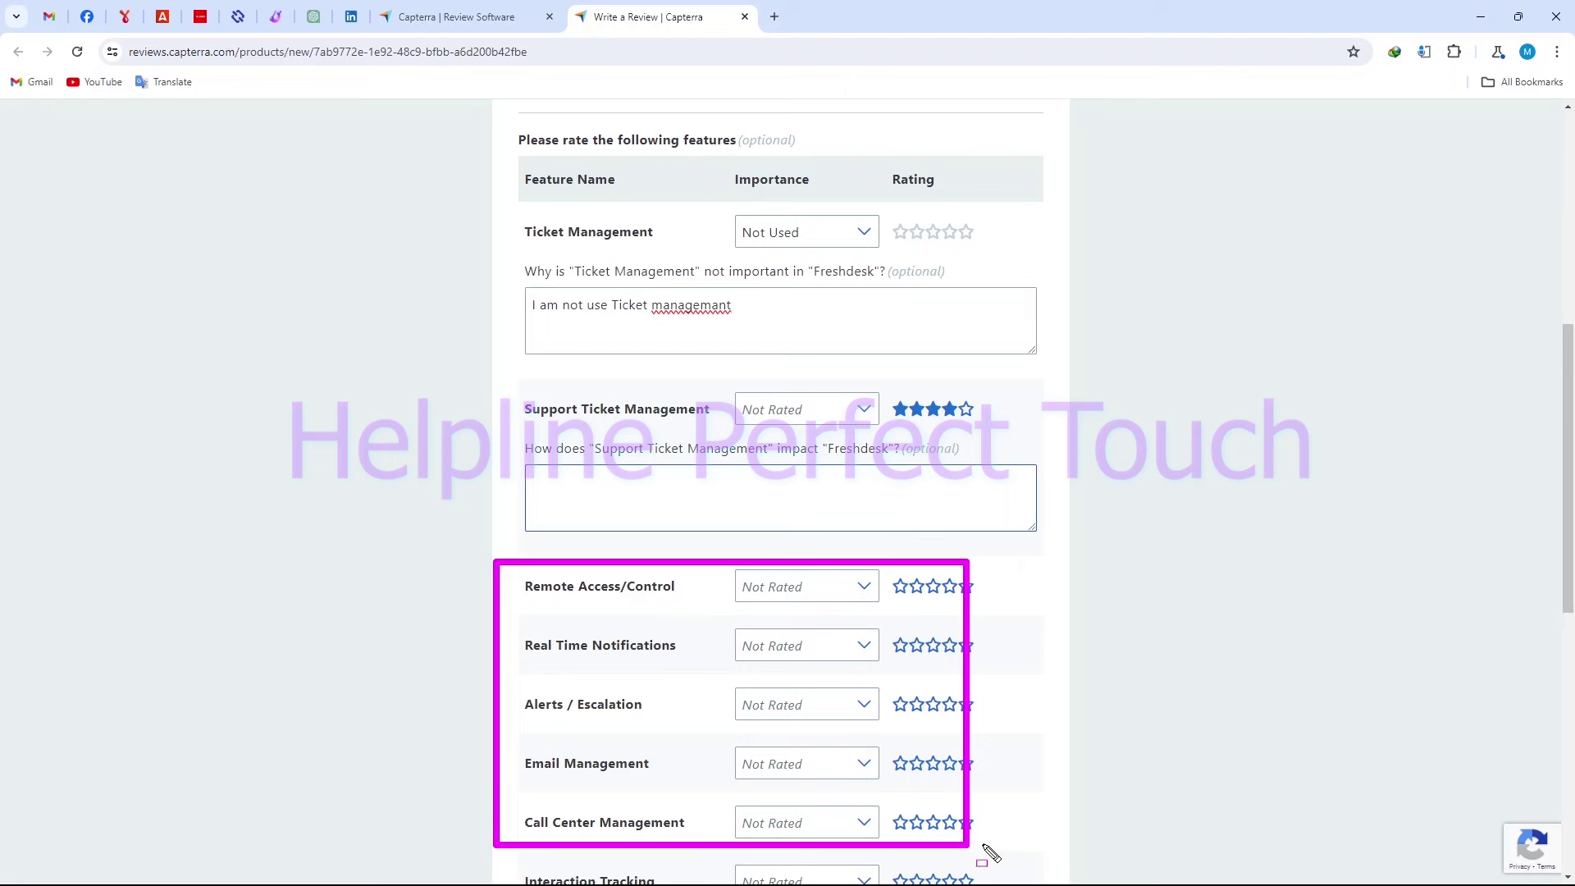
pyautogui.press('Escape')
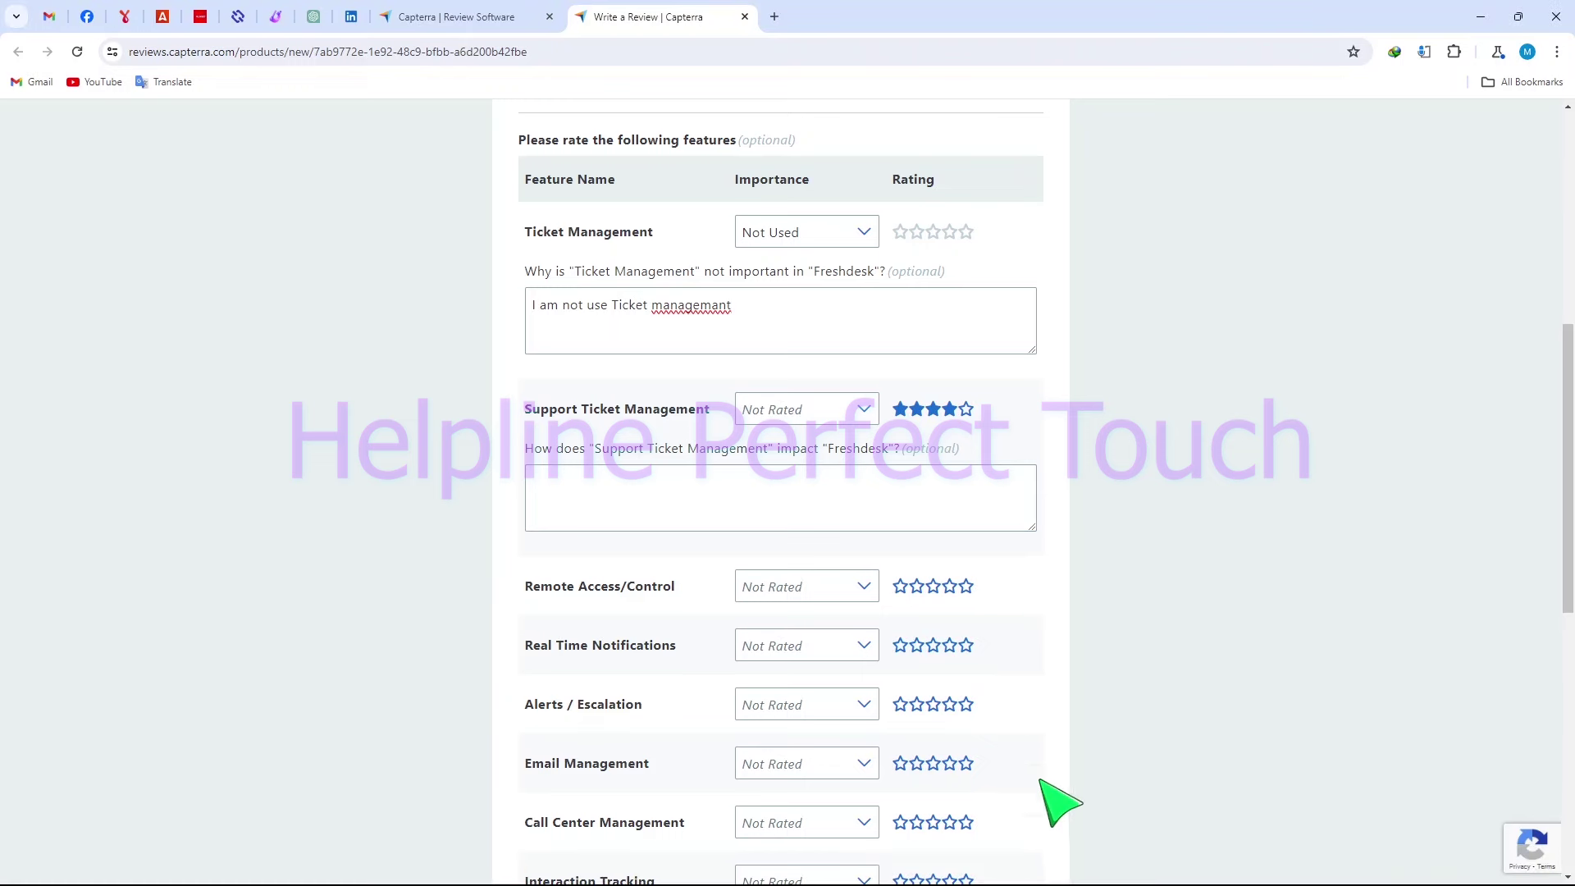
pyautogui.click(905, 505)
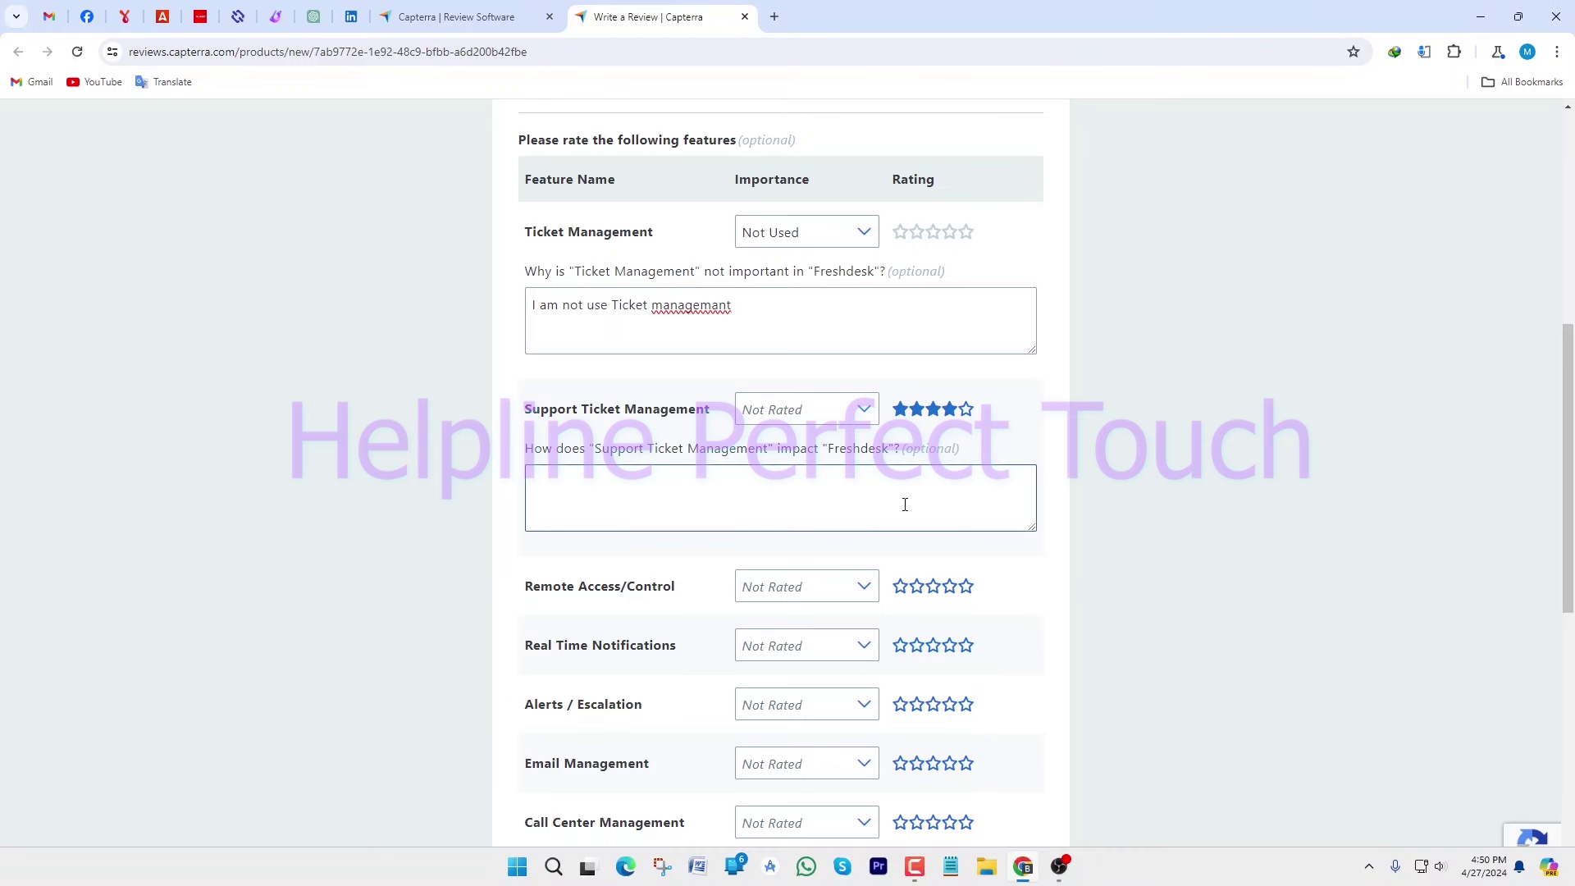
# Set both the initial setup cost and the annual licensing cost for Freshdesk to $0-$499
pyautogui.scroll(-6, 905, 504)
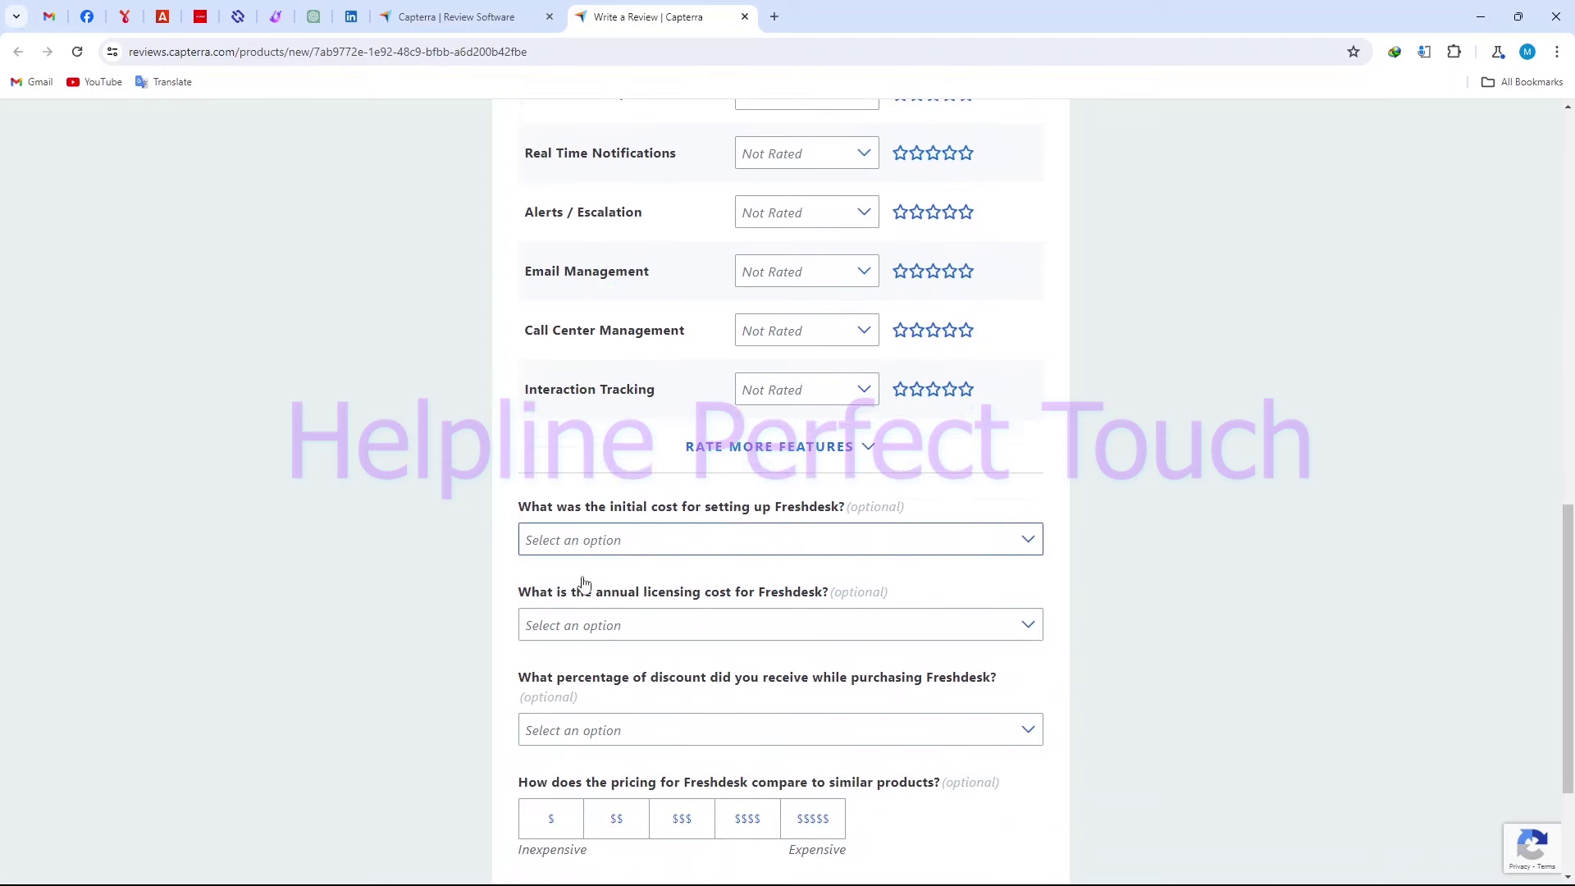
pyautogui.click(686, 540)
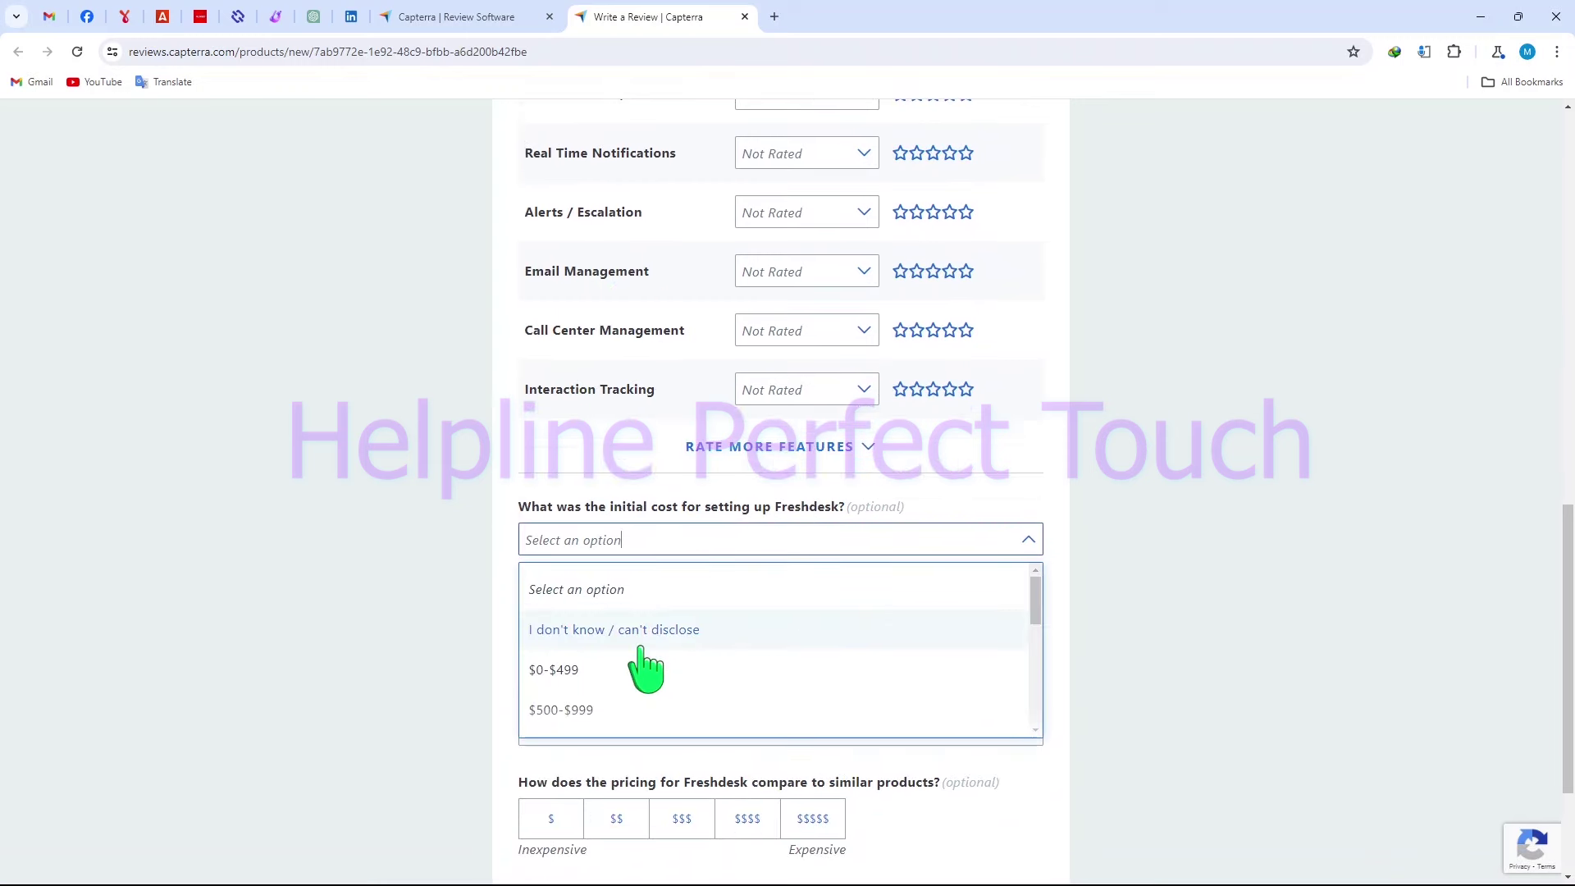
pyautogui.click(654, 666)
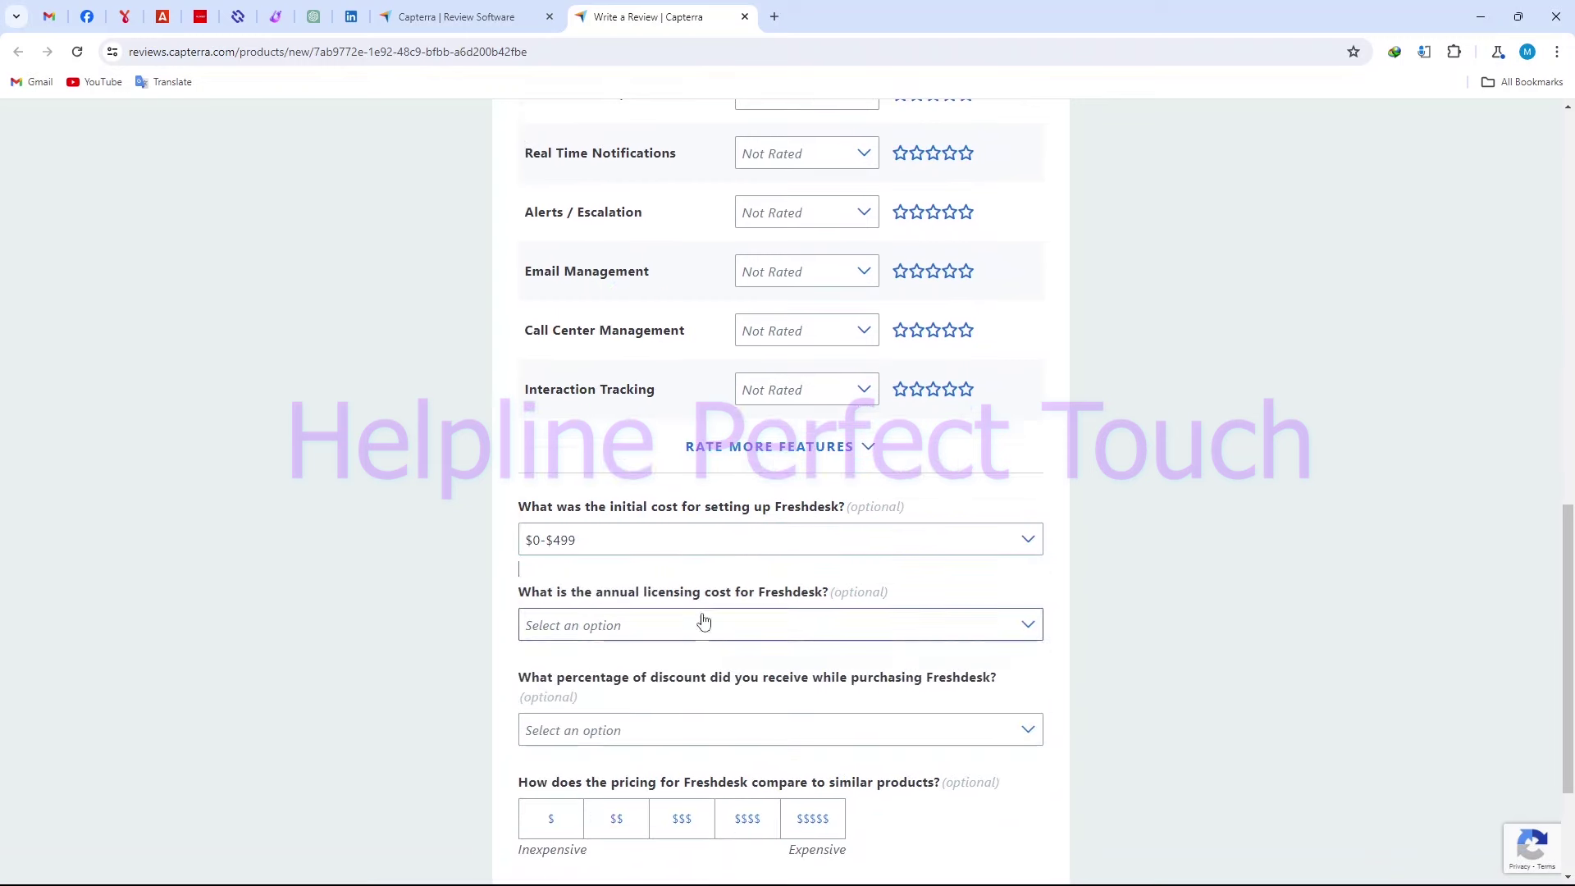
pyautogui.click(792, 625)
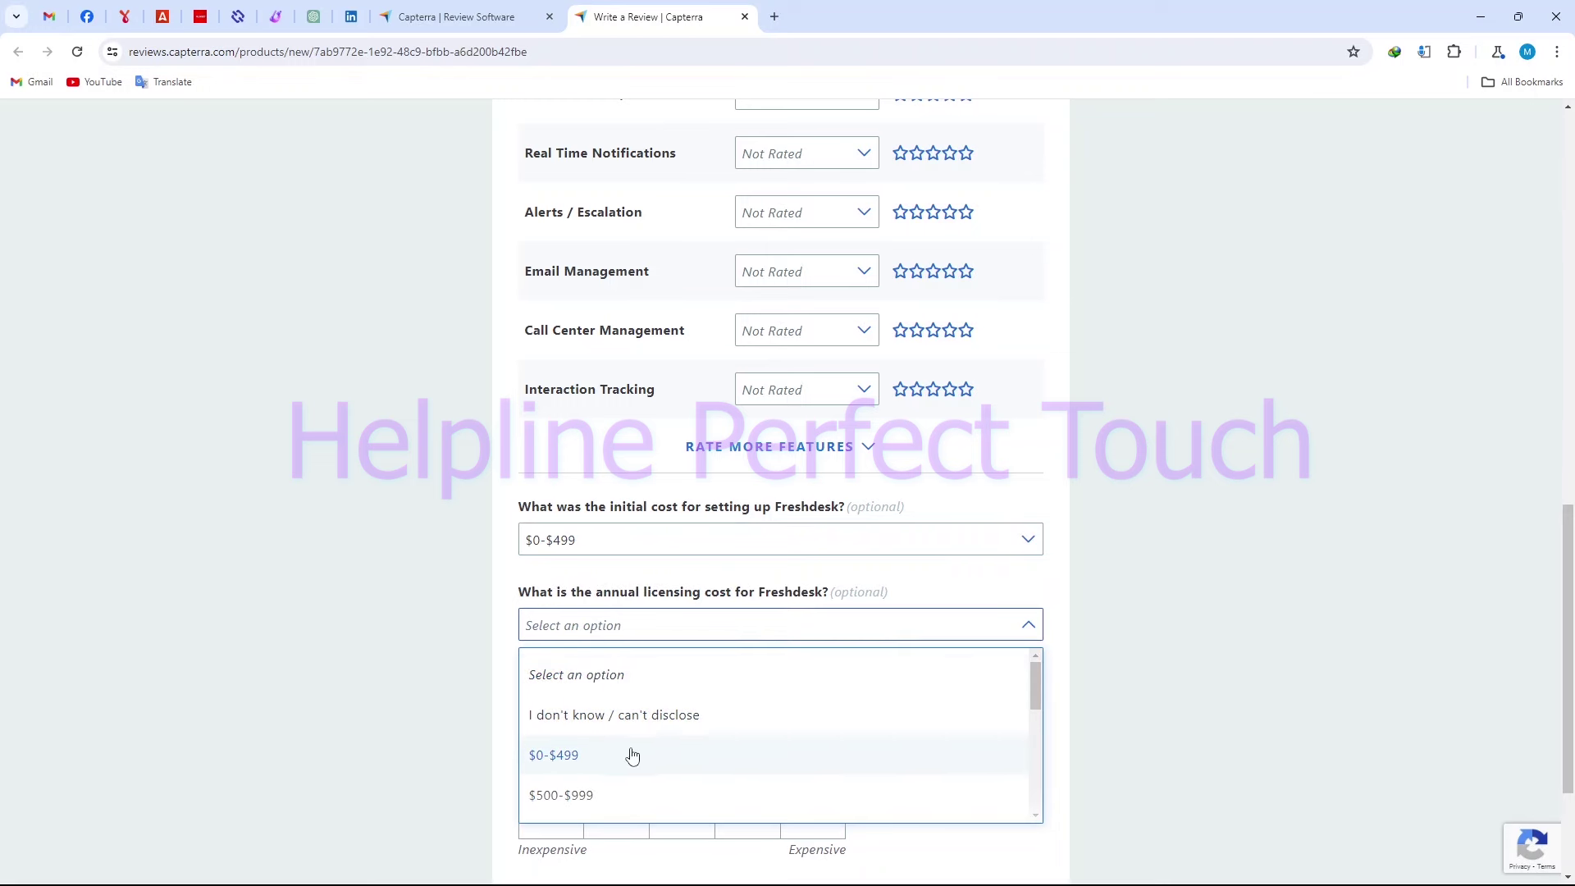
pyautogui.click(629, 753)
# Answer 1-10% for the discount received, $$ for pricing against similar products, and 4 for the likelihood of recommending Freshdesk
pyautogui.scroll(-3, 771, 703)
pyautogui.click(660, 525)
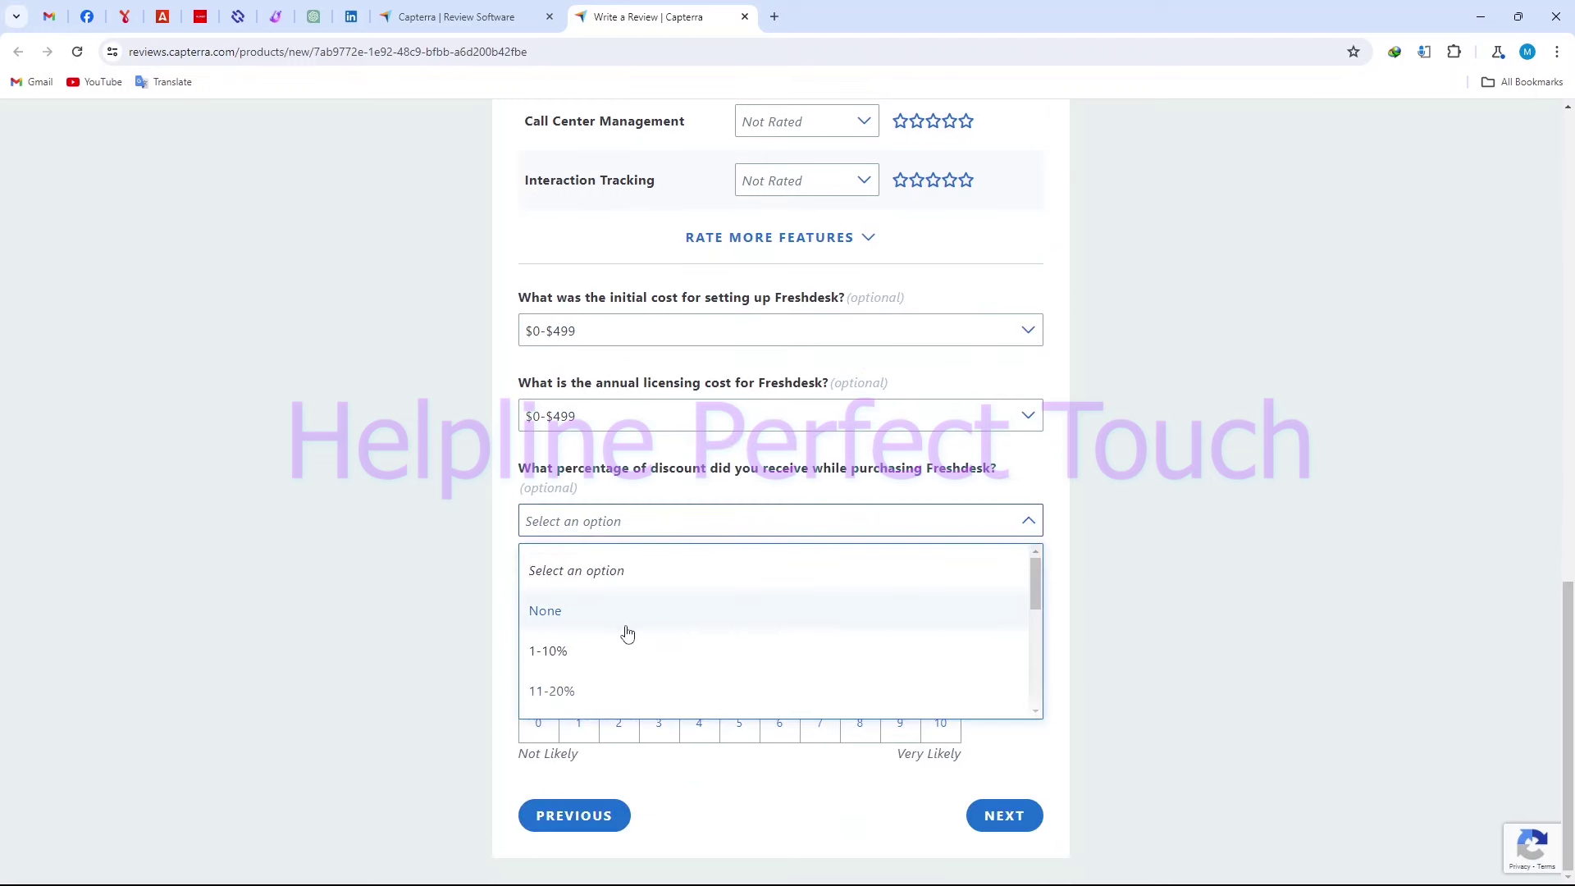
pyautogui.click(616, 651)
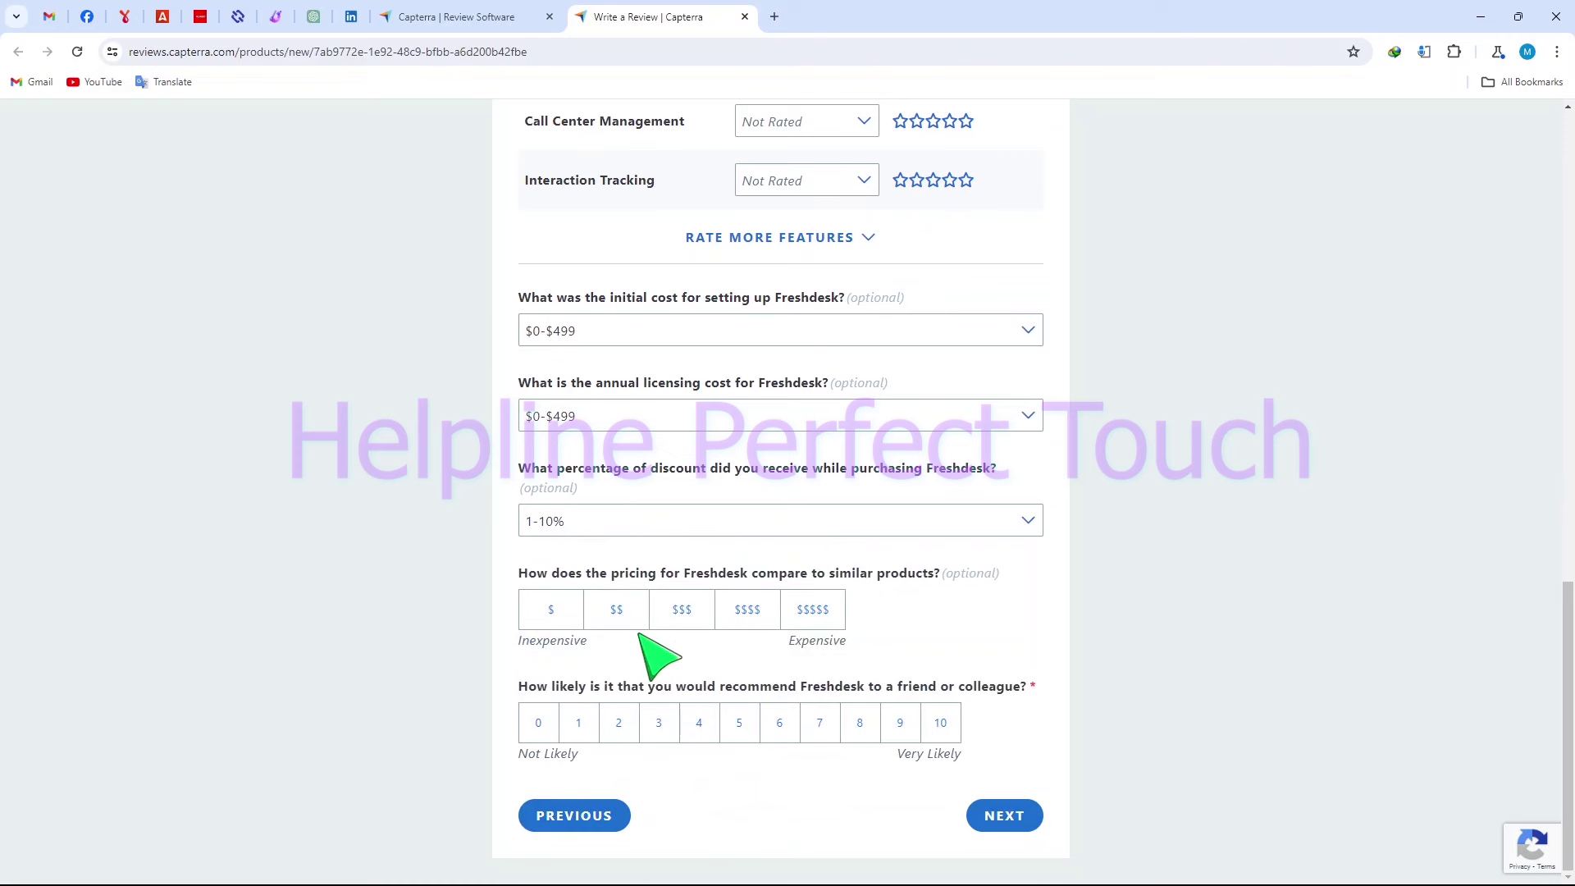
pyautogui.click(620, 613)
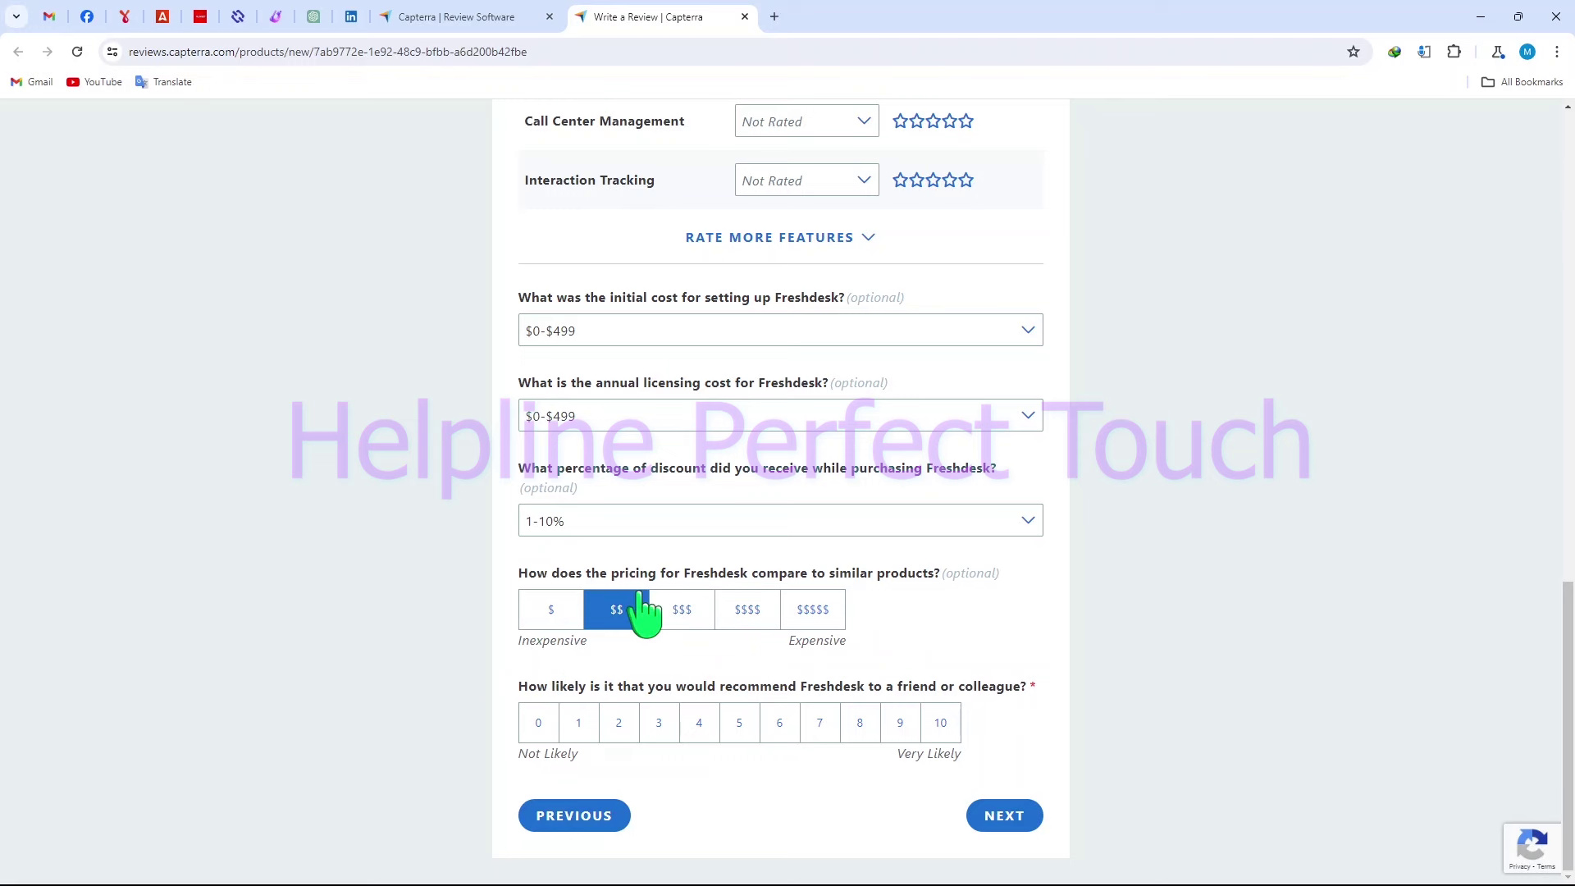
pyautogui.click(698, 721)
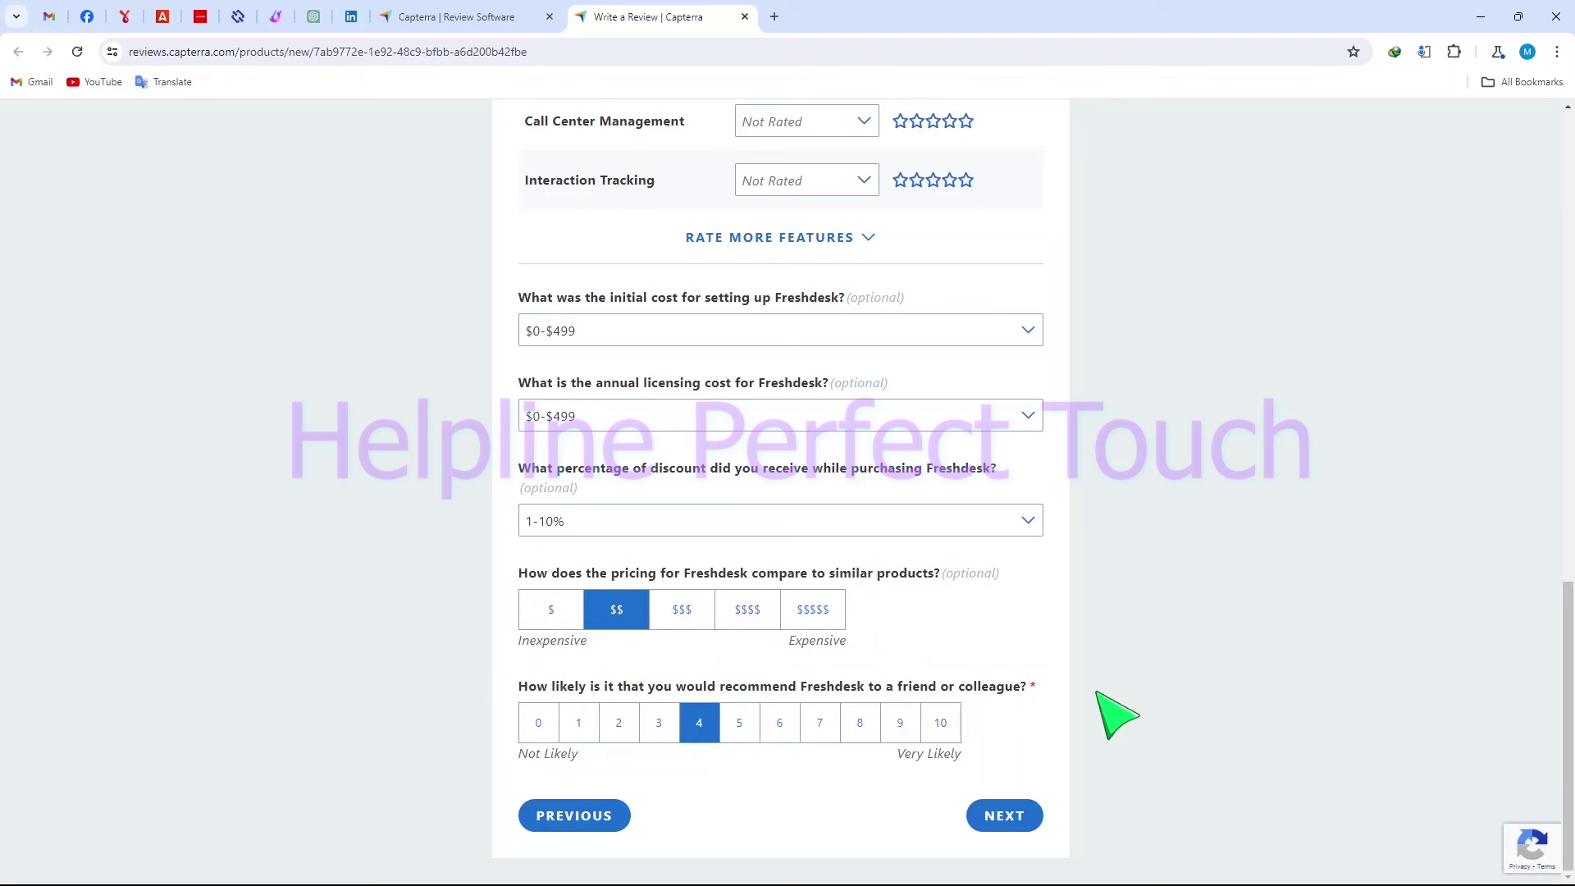
# Continue to the written part of the review and title it "My Honest opinion"
pyautogui.click(1004, 815)
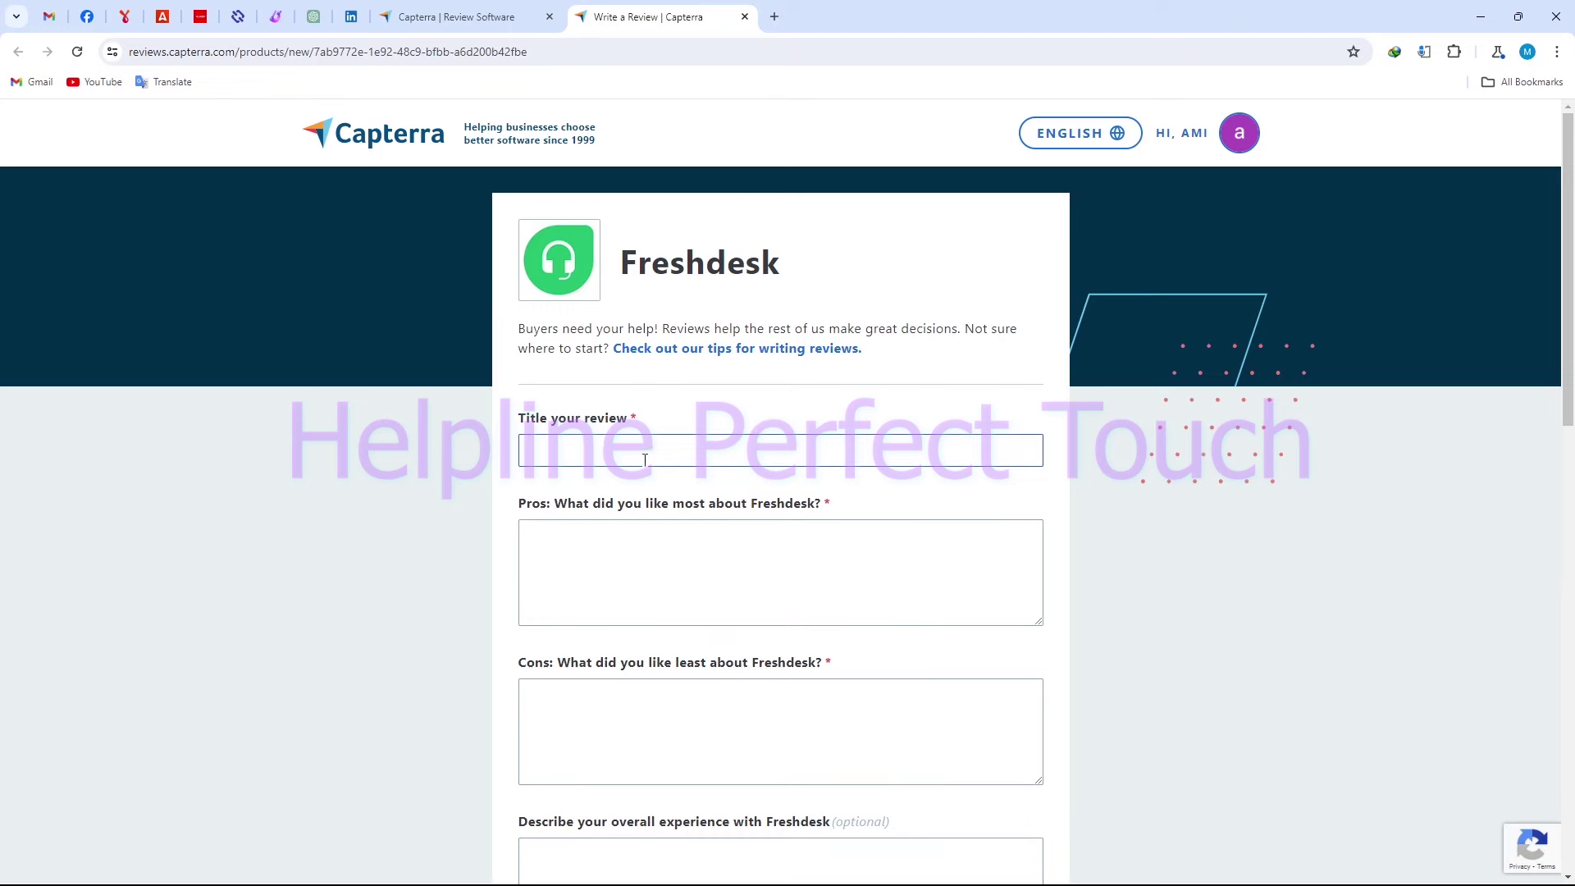
pyautogui.write('My')
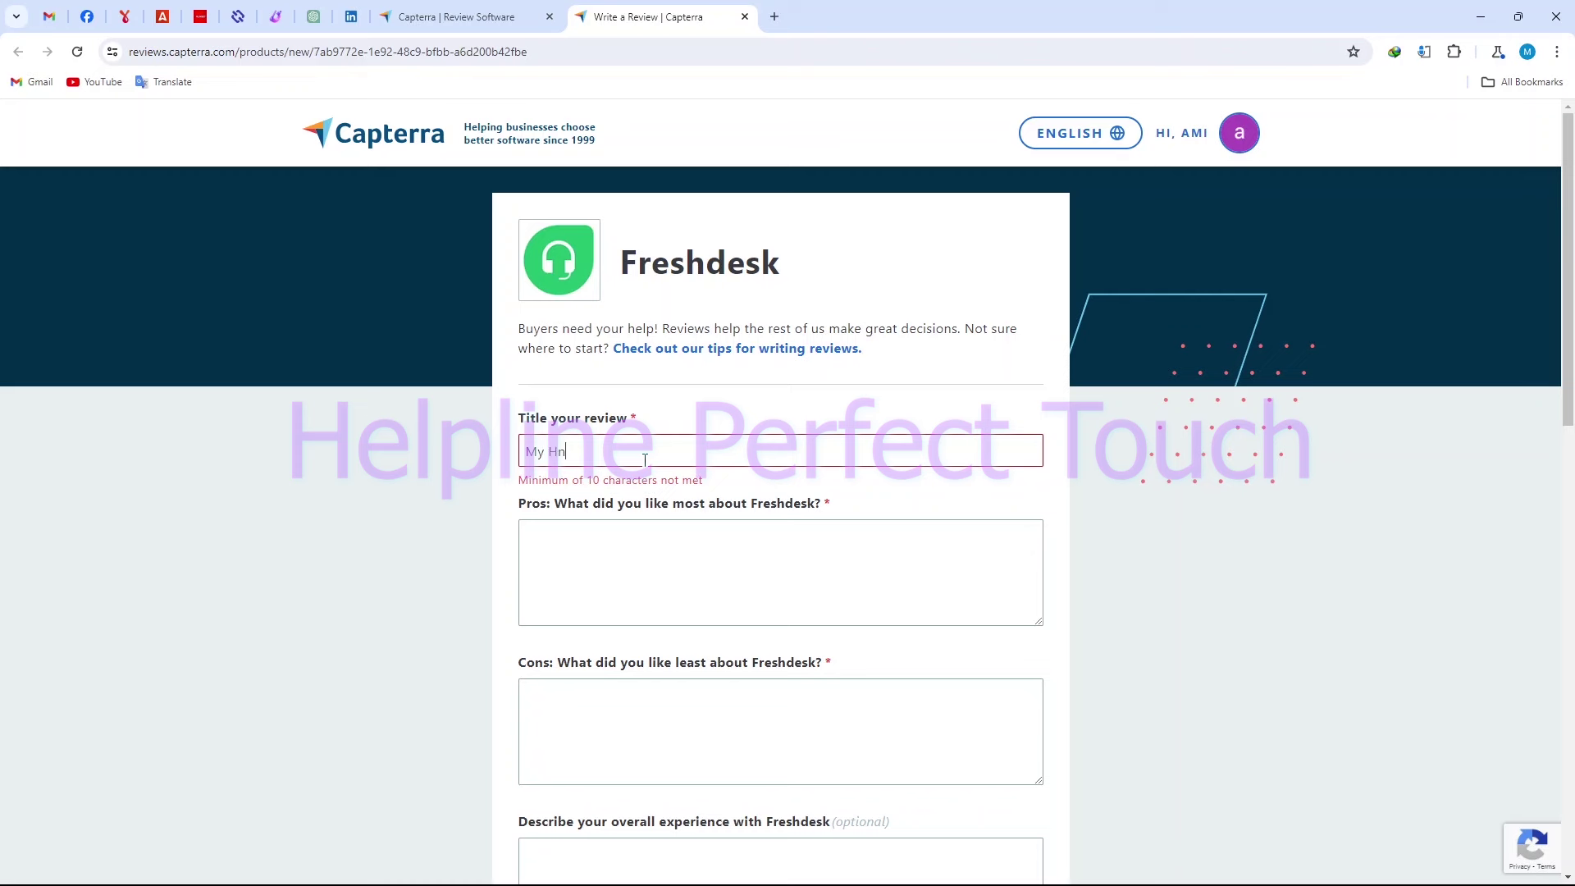
pyautogui.write(' Honest opinion')
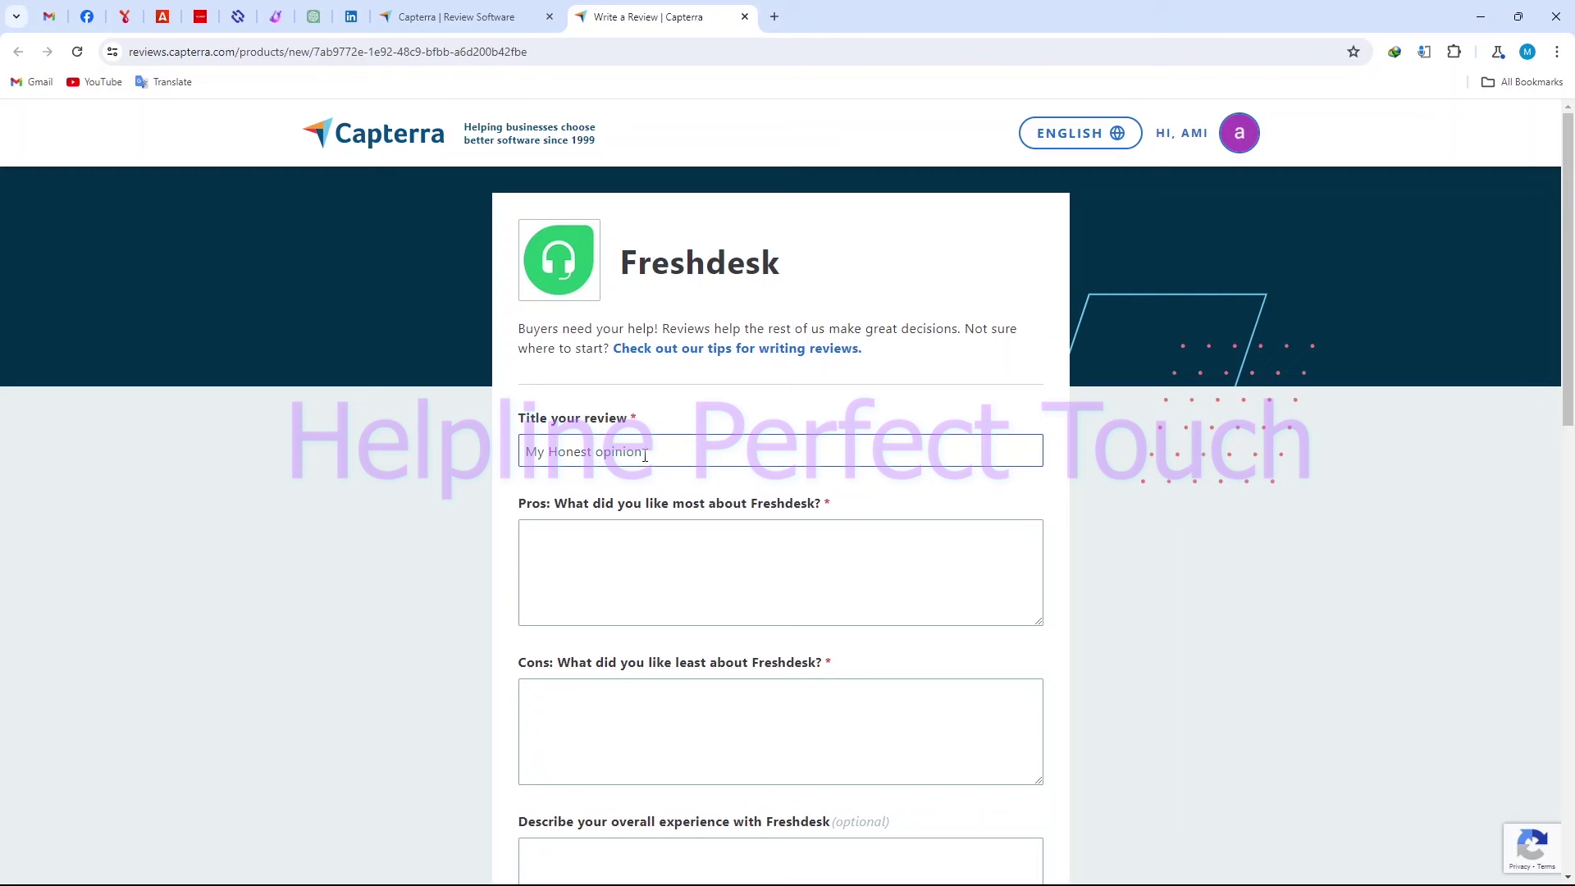
# Enter "Screesh sharing, file sharing, and also support dual device." as the pros of Freshdesk
pyautogui.click(648, 554)
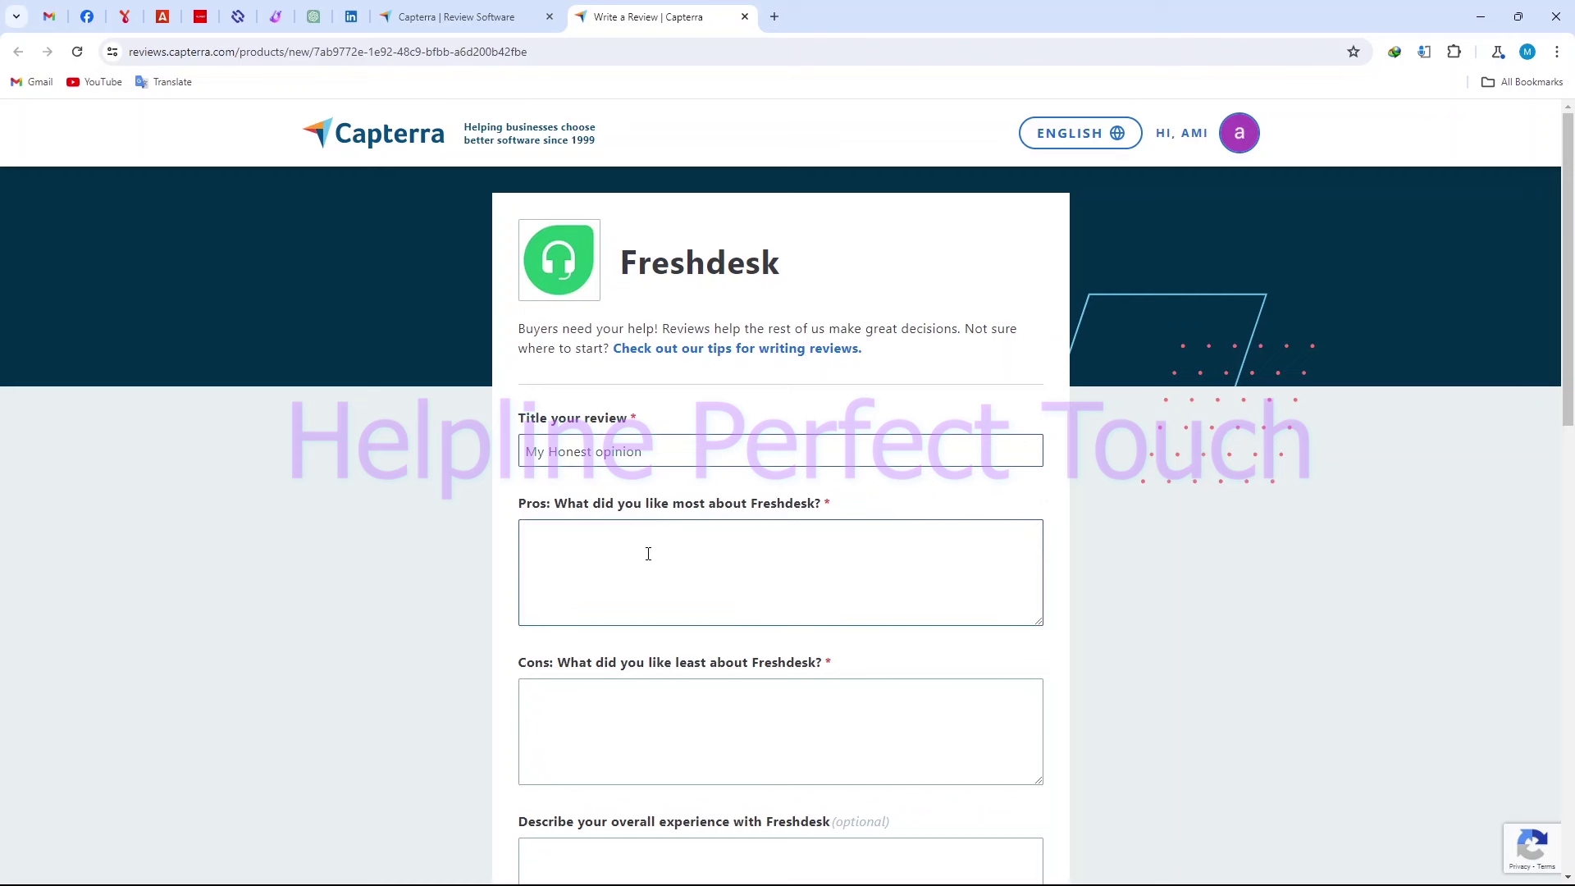
pyautogui.click(660, 553)
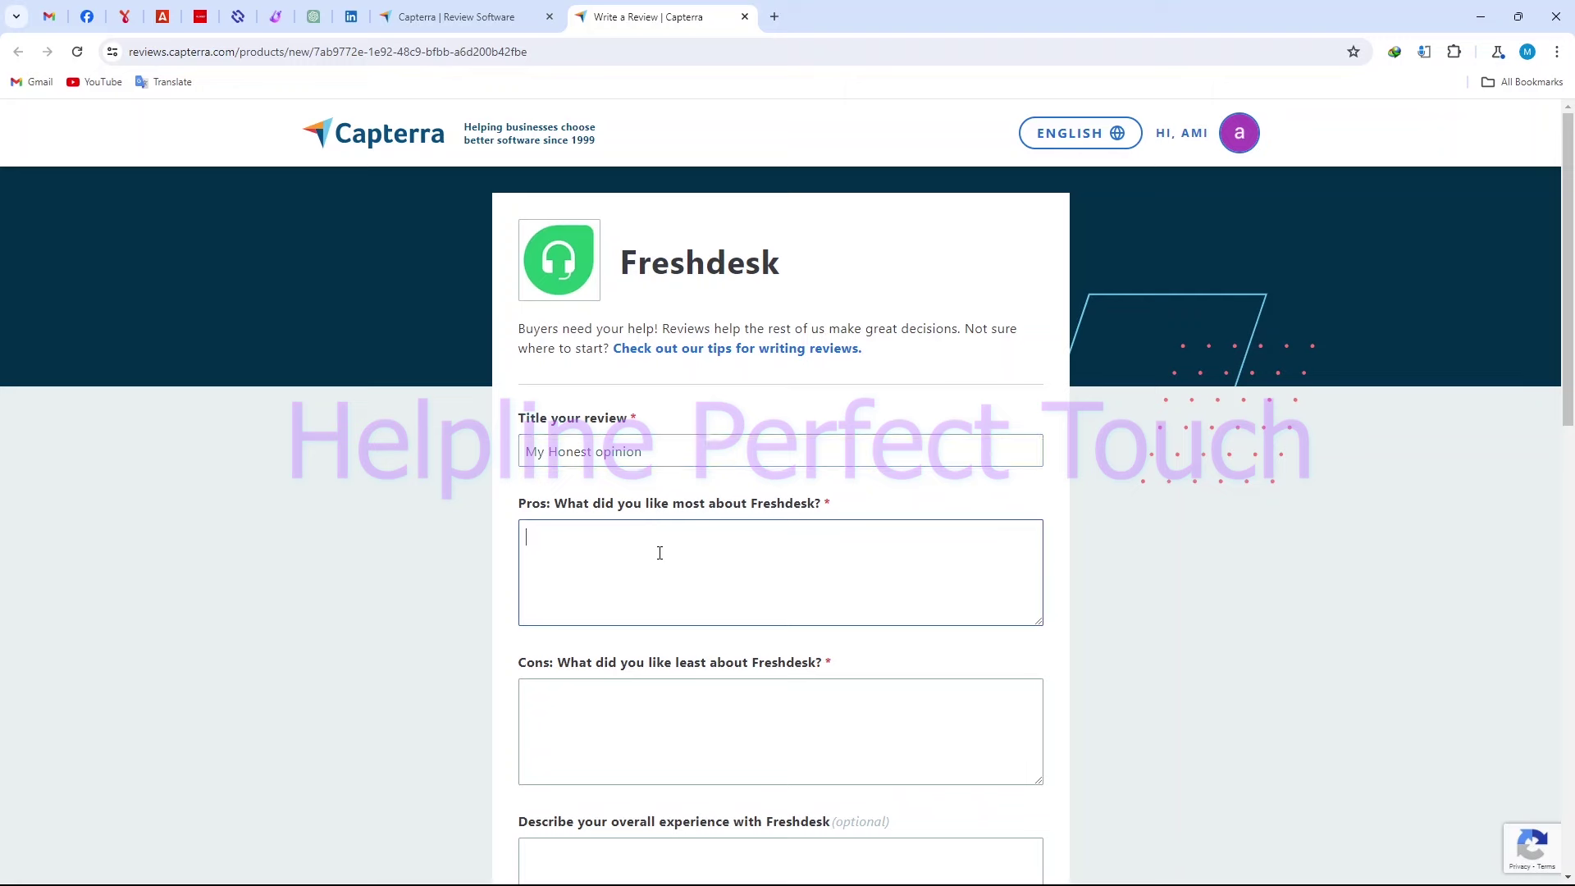
pyautogui.write('Screesh sha')
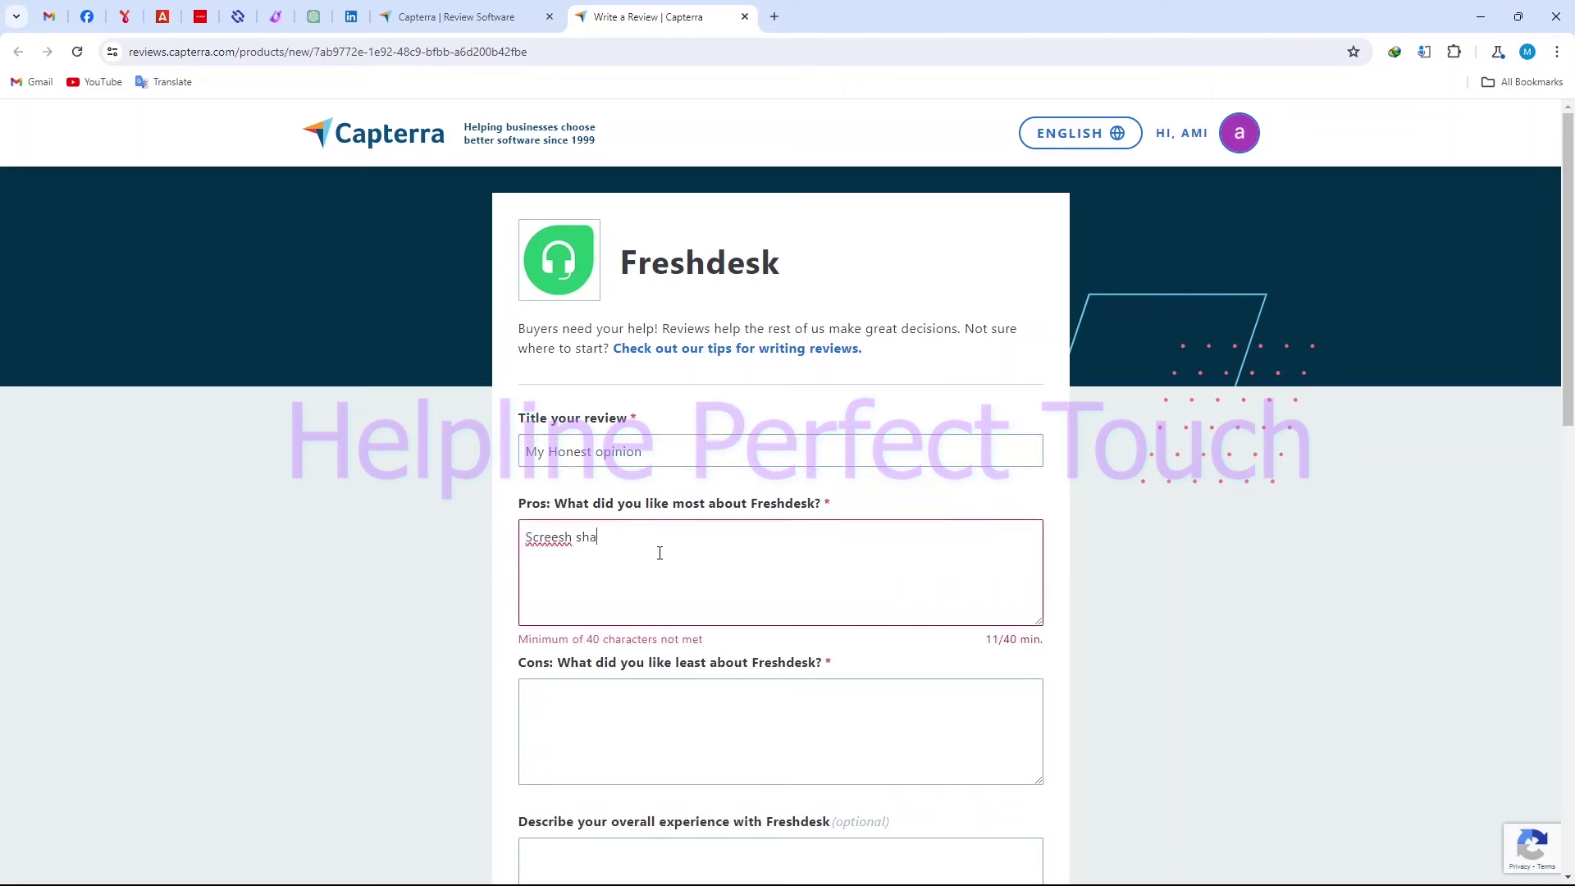
pyautogui.hotkey('shift', 'Left')
pyautogui.hotkey('shift', 'Left')
pyautogui.hotkey('shift', 'Left')
pyautogui.hotkey('shift', 'Left')
pyautogui.hotkey('shift', 'Left')
pyautogui.press('Right')
pyautogui.write('file')
pyautogui.write('so s')
pyautogui.write('or')
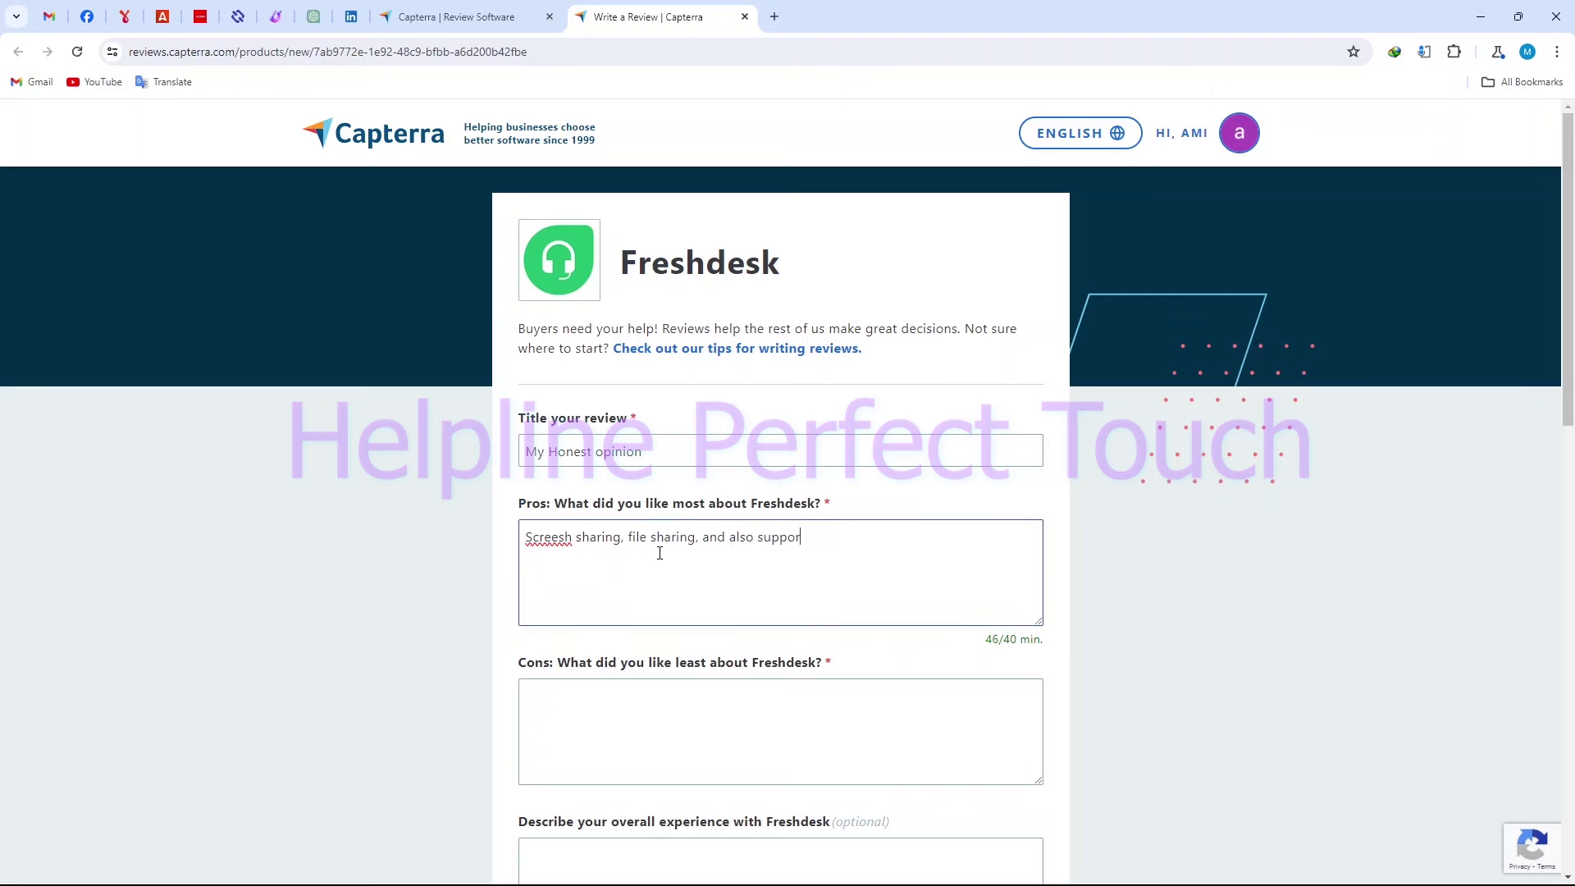
pyautogui.write('t dual device.')
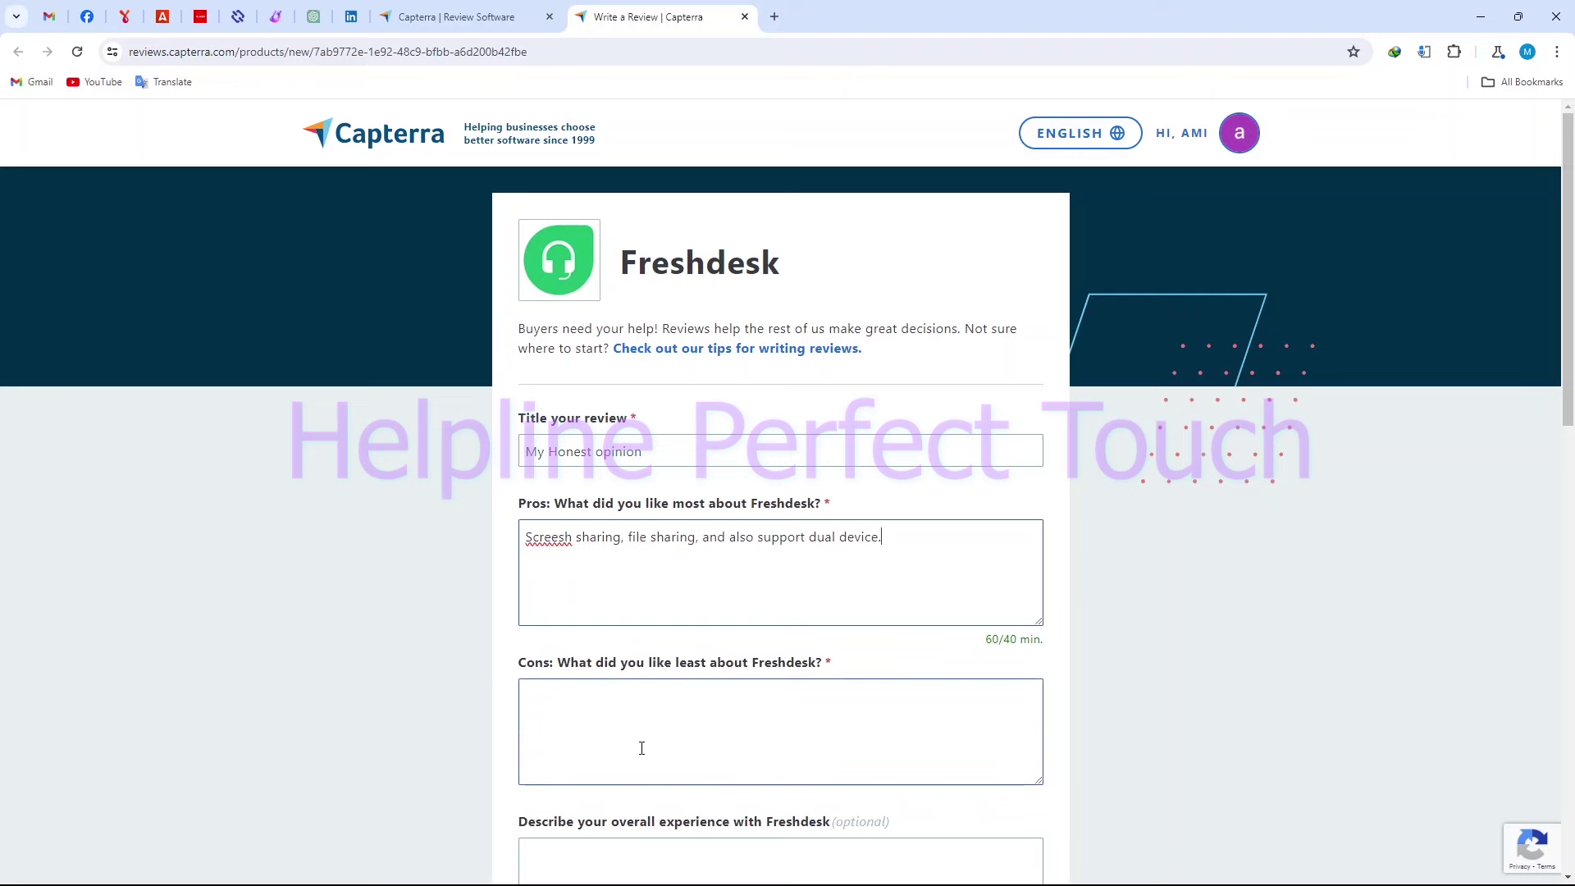
# Go past the remaining questions to the end of the form and submit the Freshdesk review
pyautogui.scroll(-2, 810, 698)
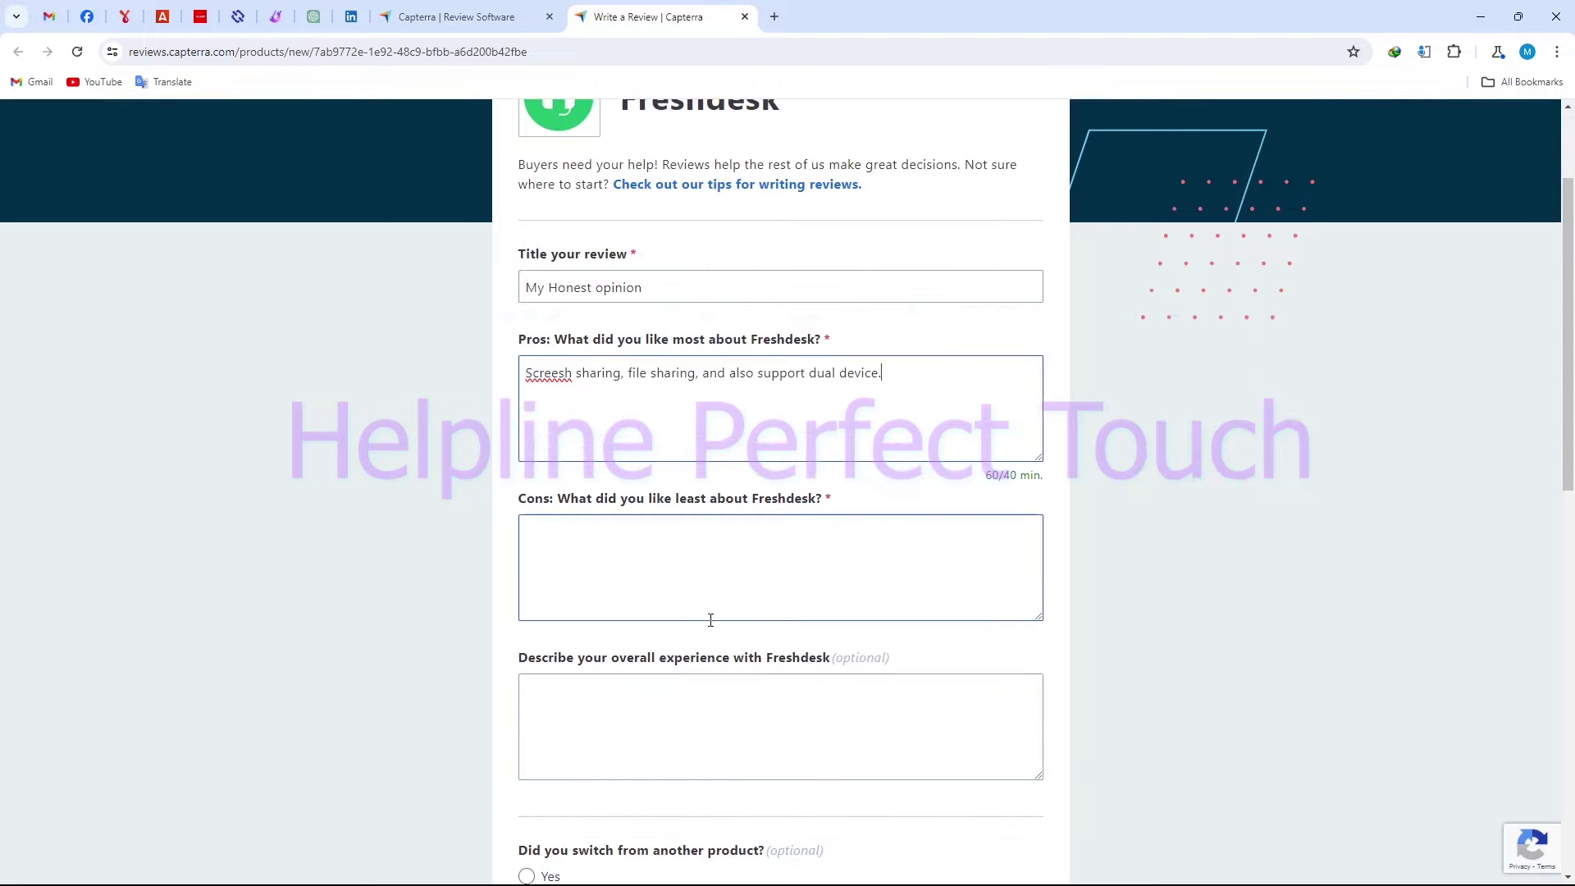
pyautogui.click(775, 591)
pyautogui.scroll(-12, 814, 593)
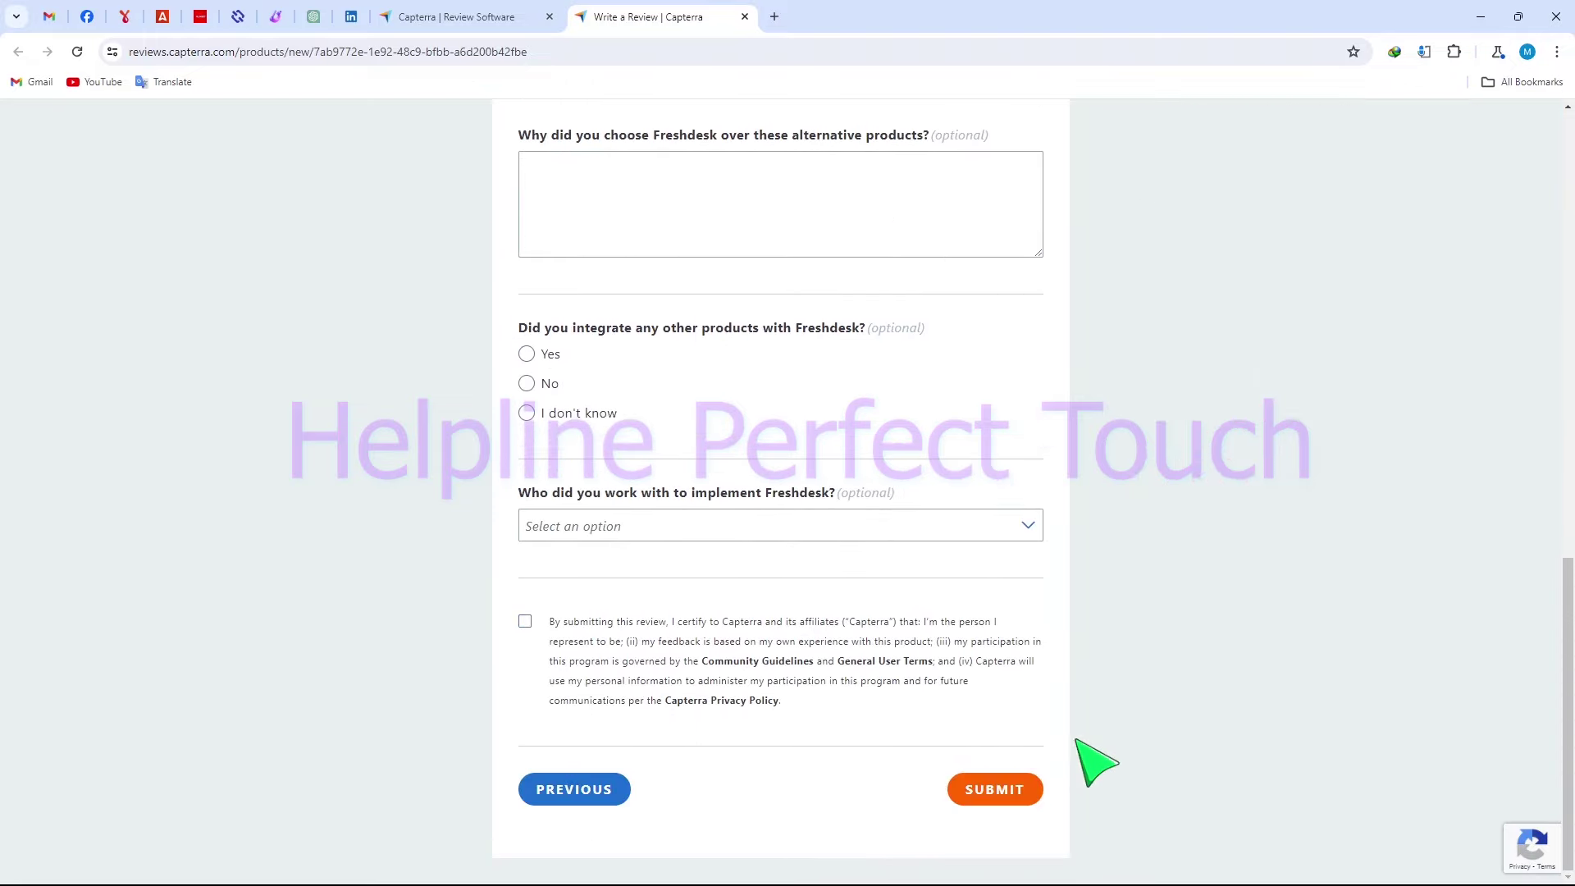
pyautogui.click(1022, 795)
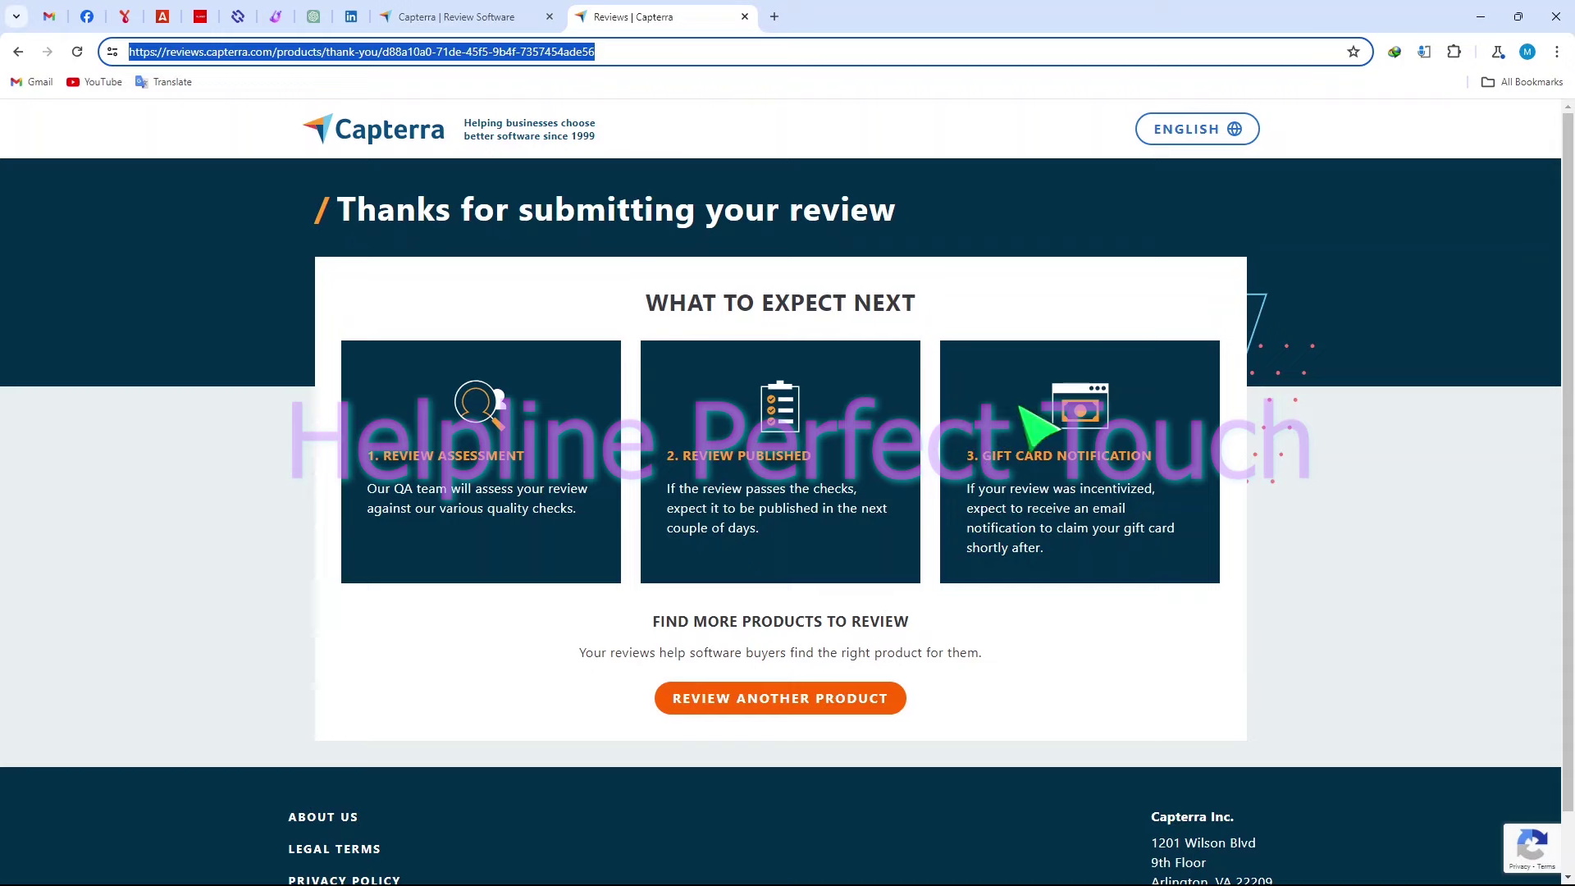
# Choose to review another product and look over the suggested Project Management products
pyautogui.scroll(-1, 1040, 392)
pyautogui.scroll(1, 1066, 410)
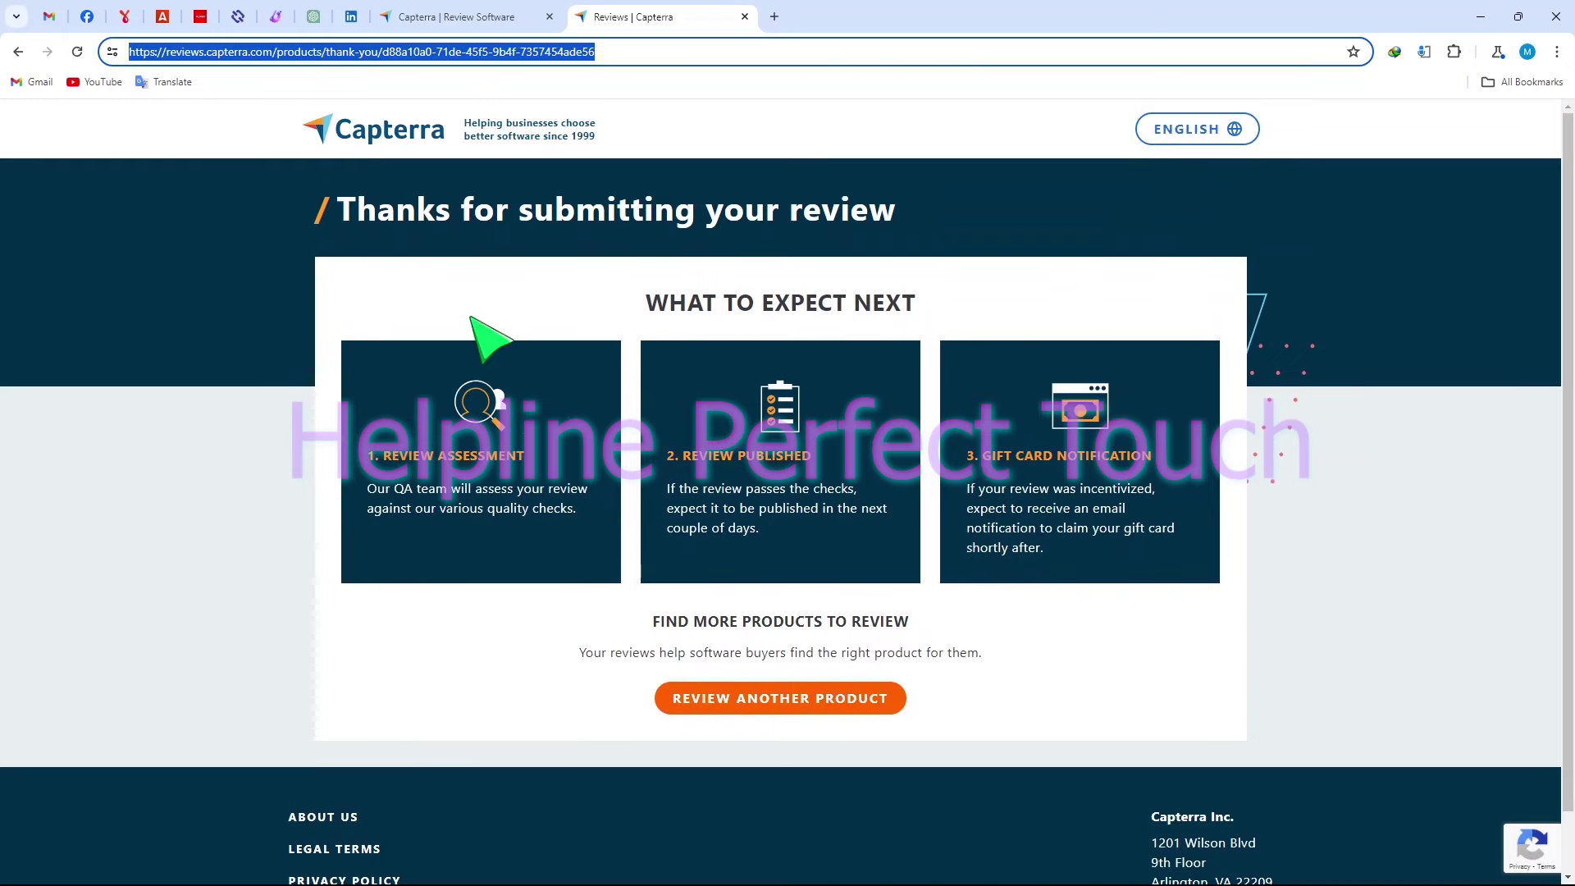
pyautogui.click(803, 693)
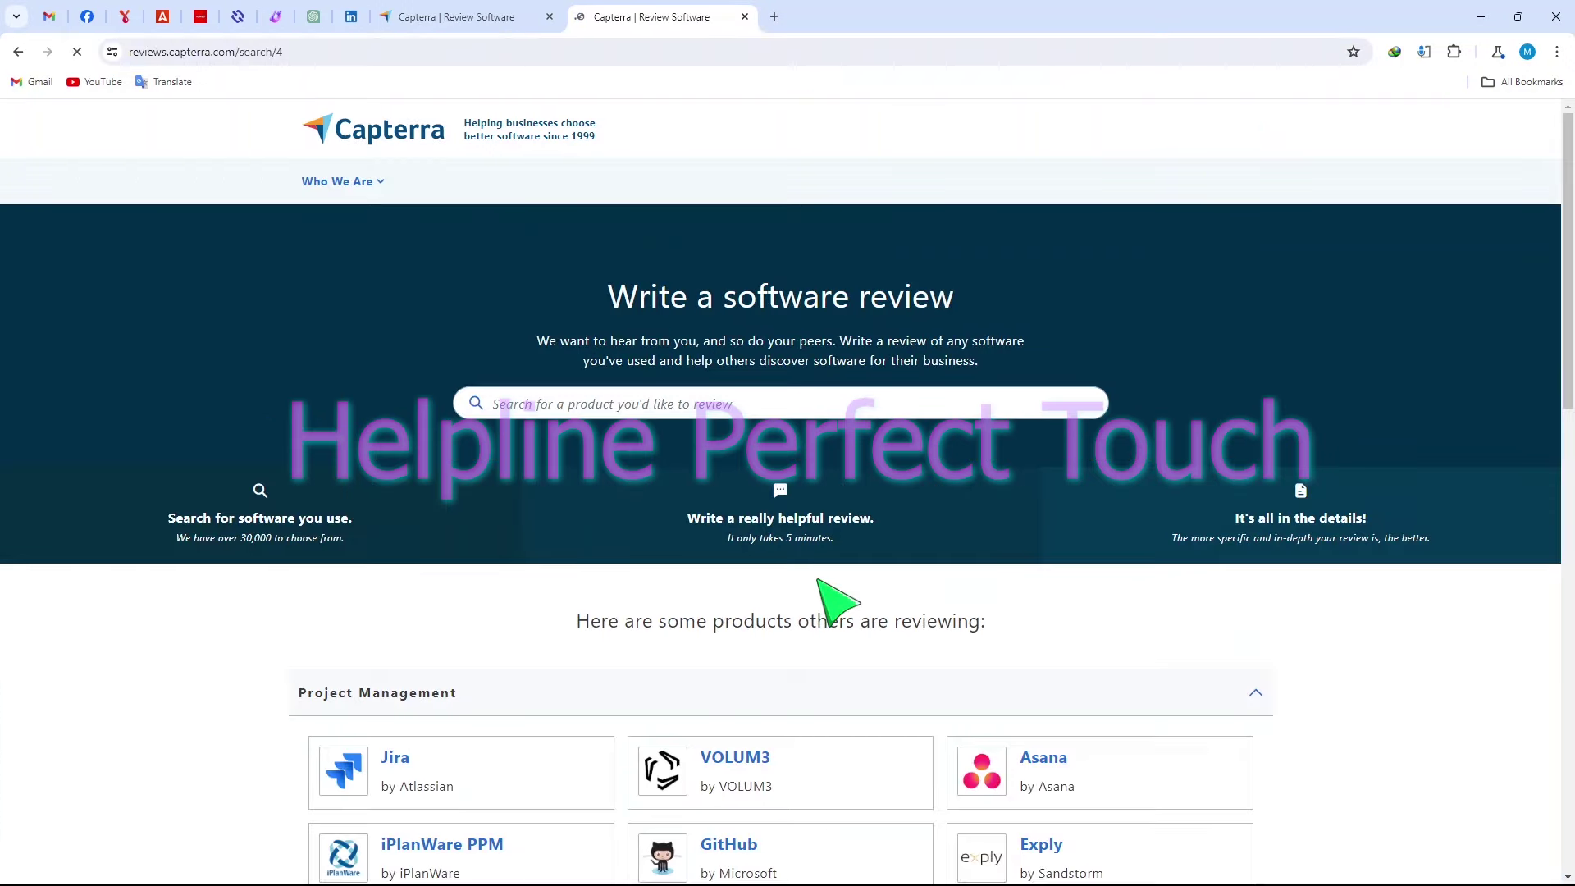
pyautogui.scroll(-5, 907, 598)
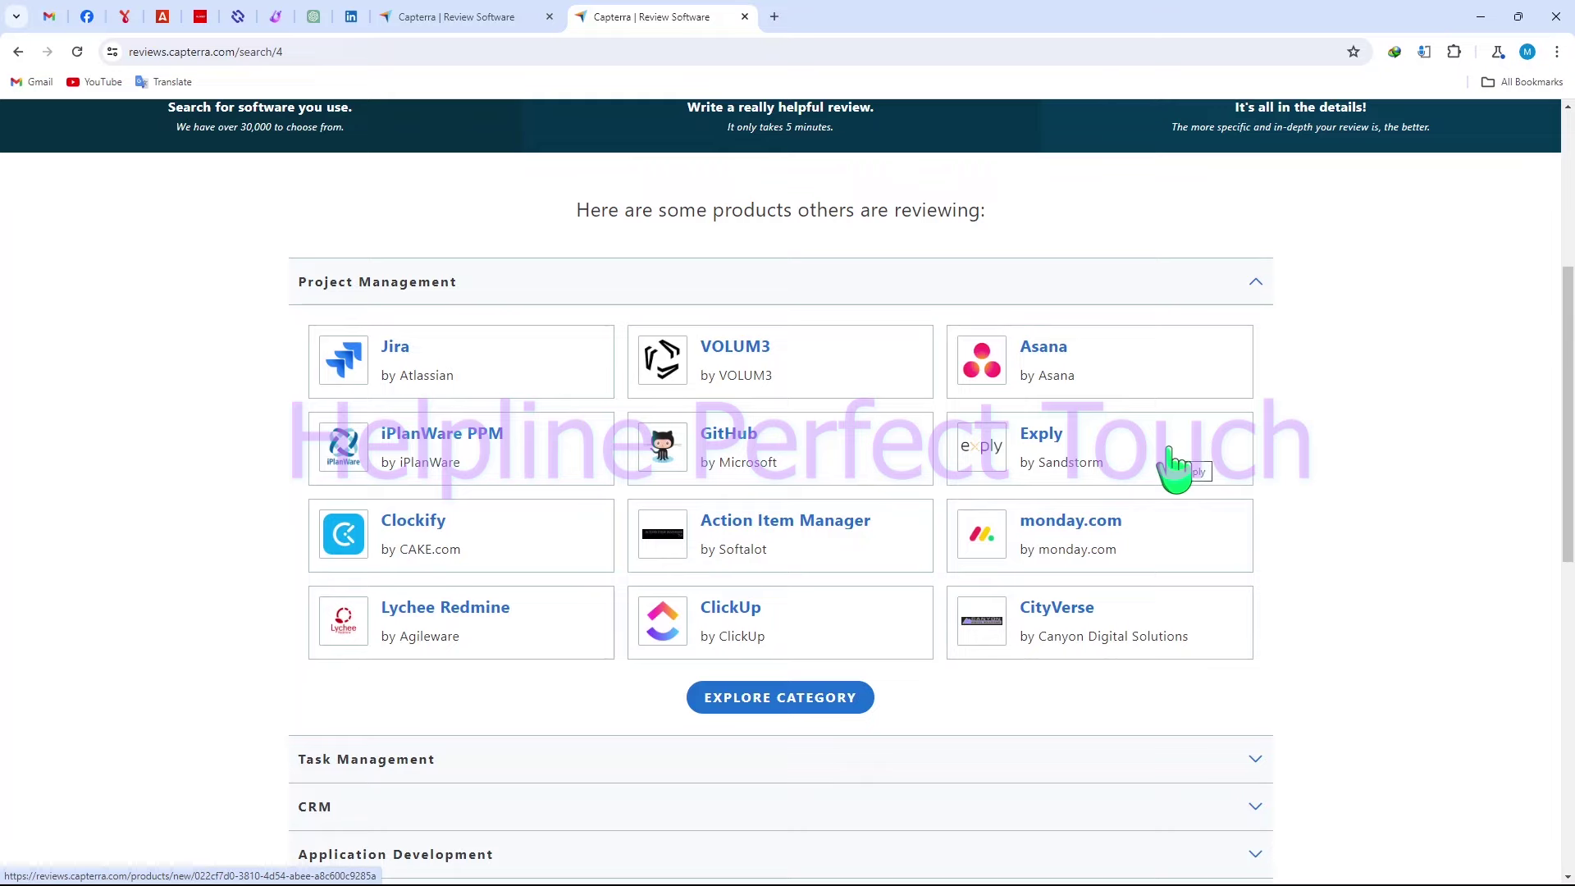
pyautogui.scroll(4, 1171, 449)
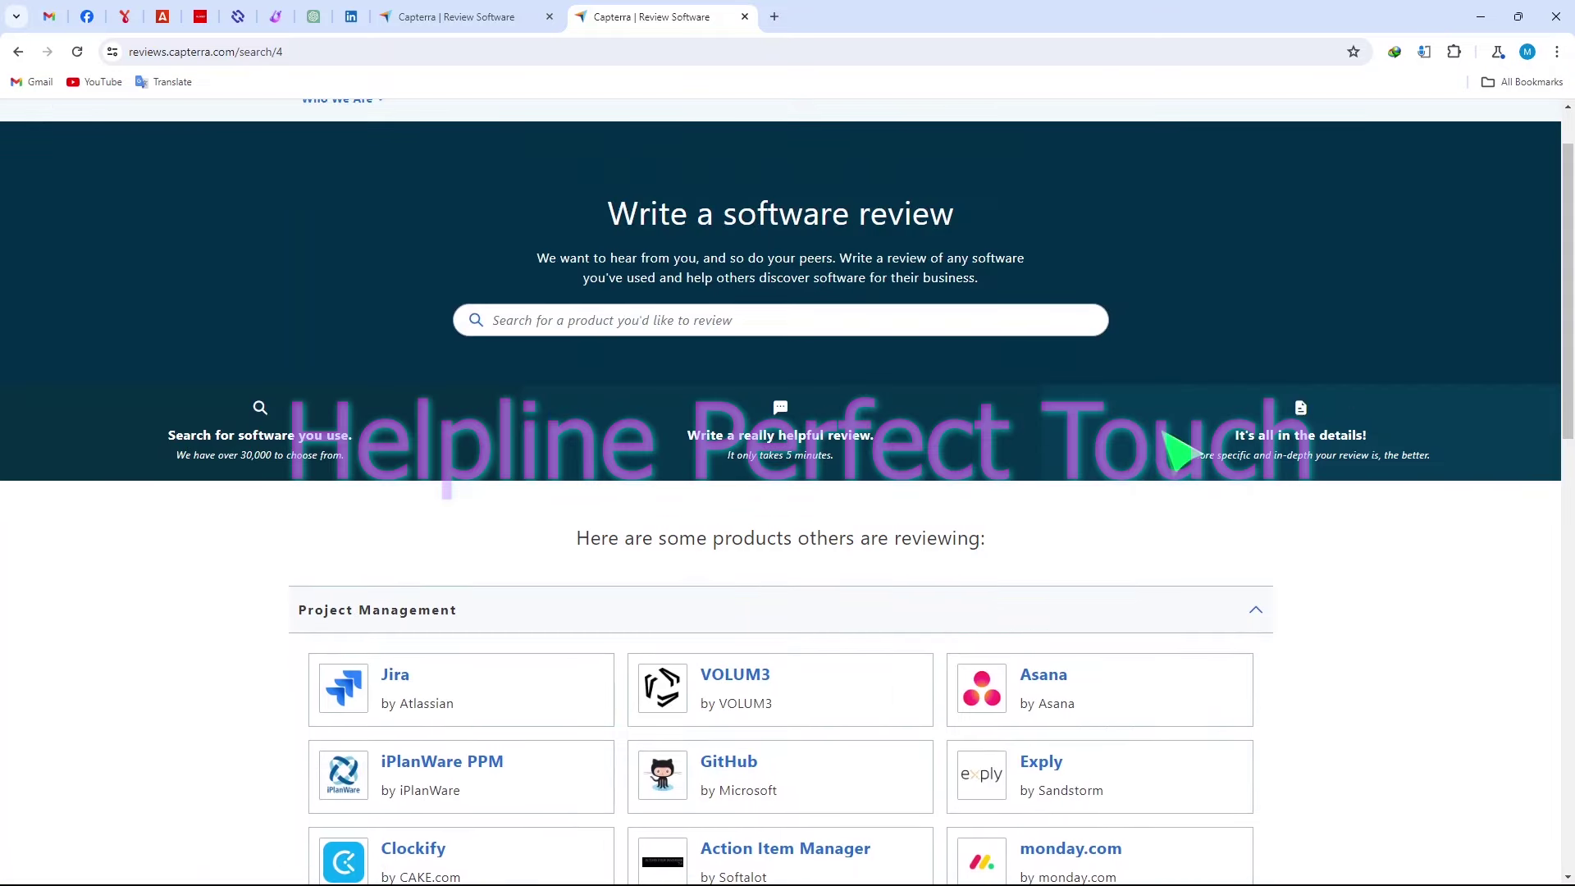
# Search for "whatsap" among the products to review and open the WhatsApp review form
pyautogui.moveTo(410, 264)
pyautogui.mouseDown()
pyautogui.moveTo(537, 309)
pyautogui.moveTo(1209, 348)
pyautogui.mouseUp()
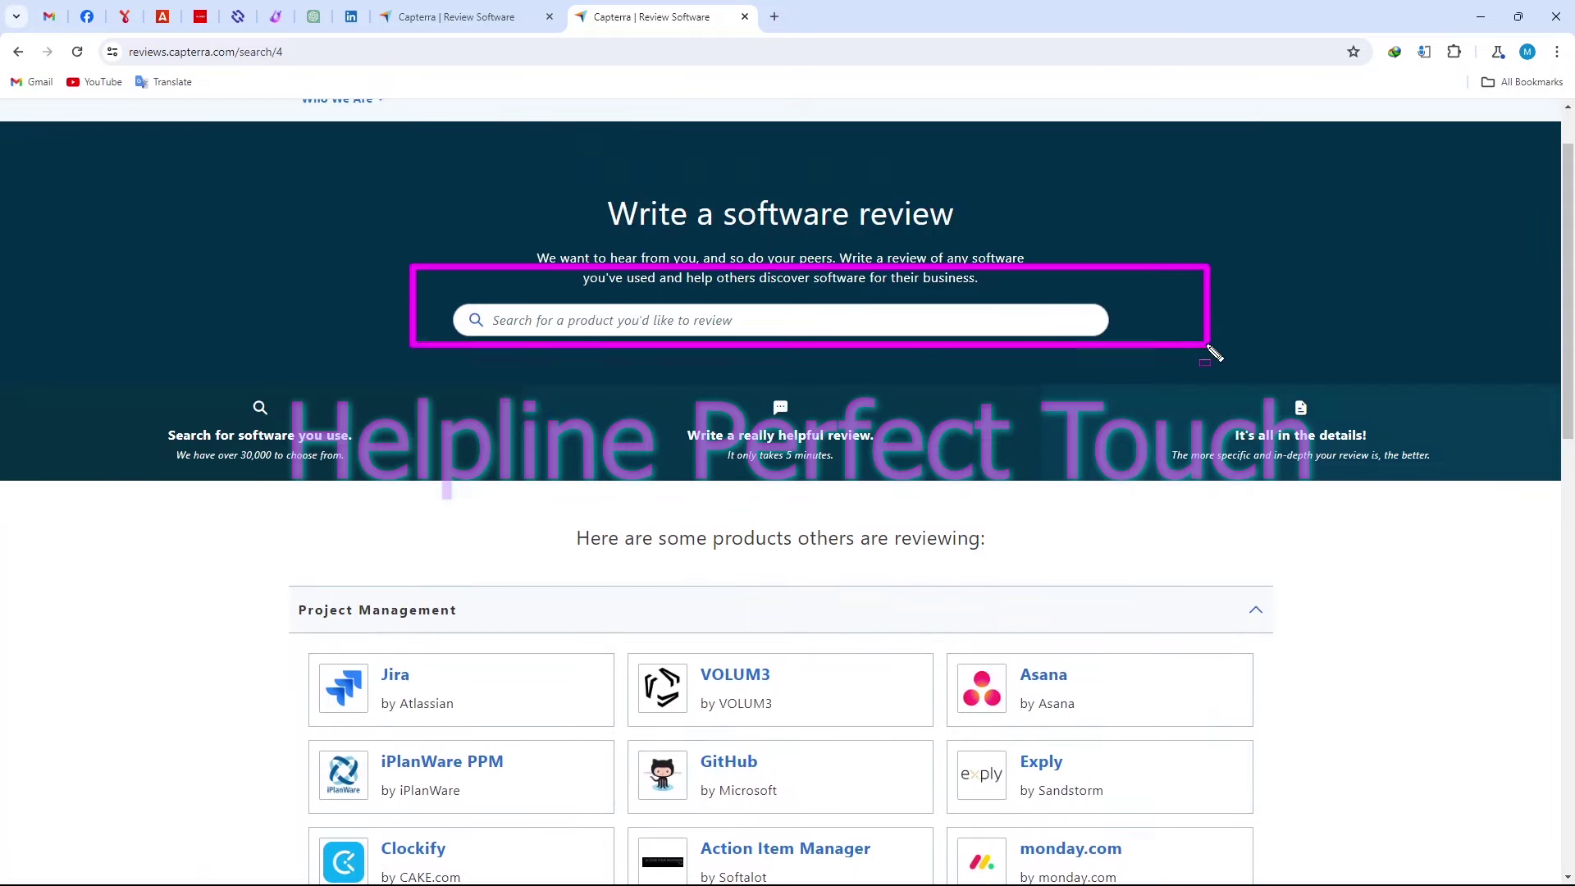
pyautogui.press('Escape')
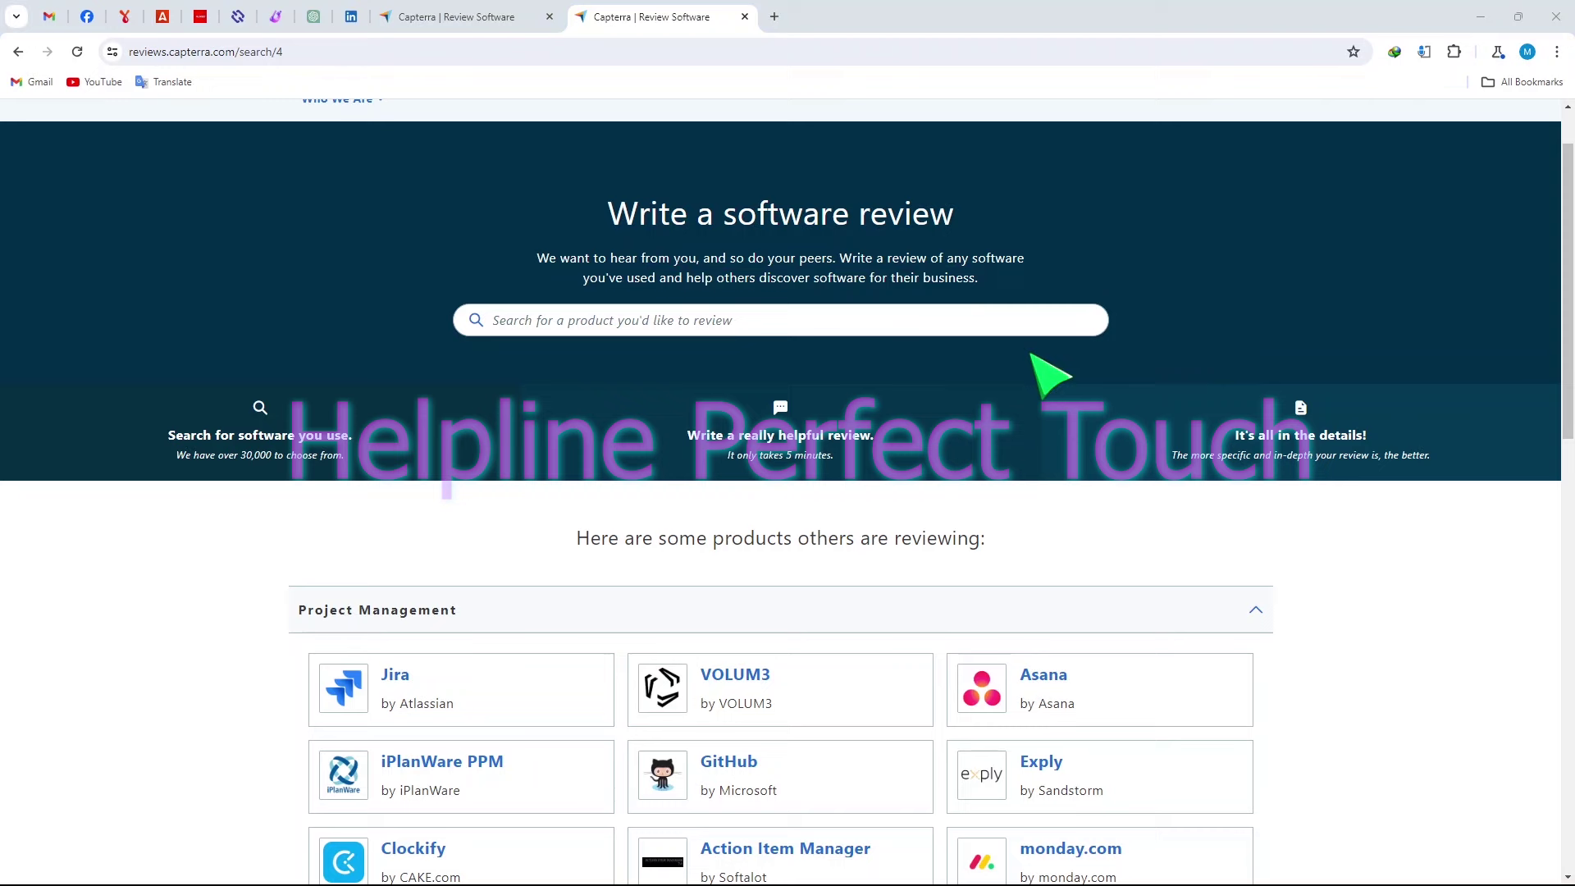
pyautogui.click(836, 323)
pyautogui.write('whatsap')
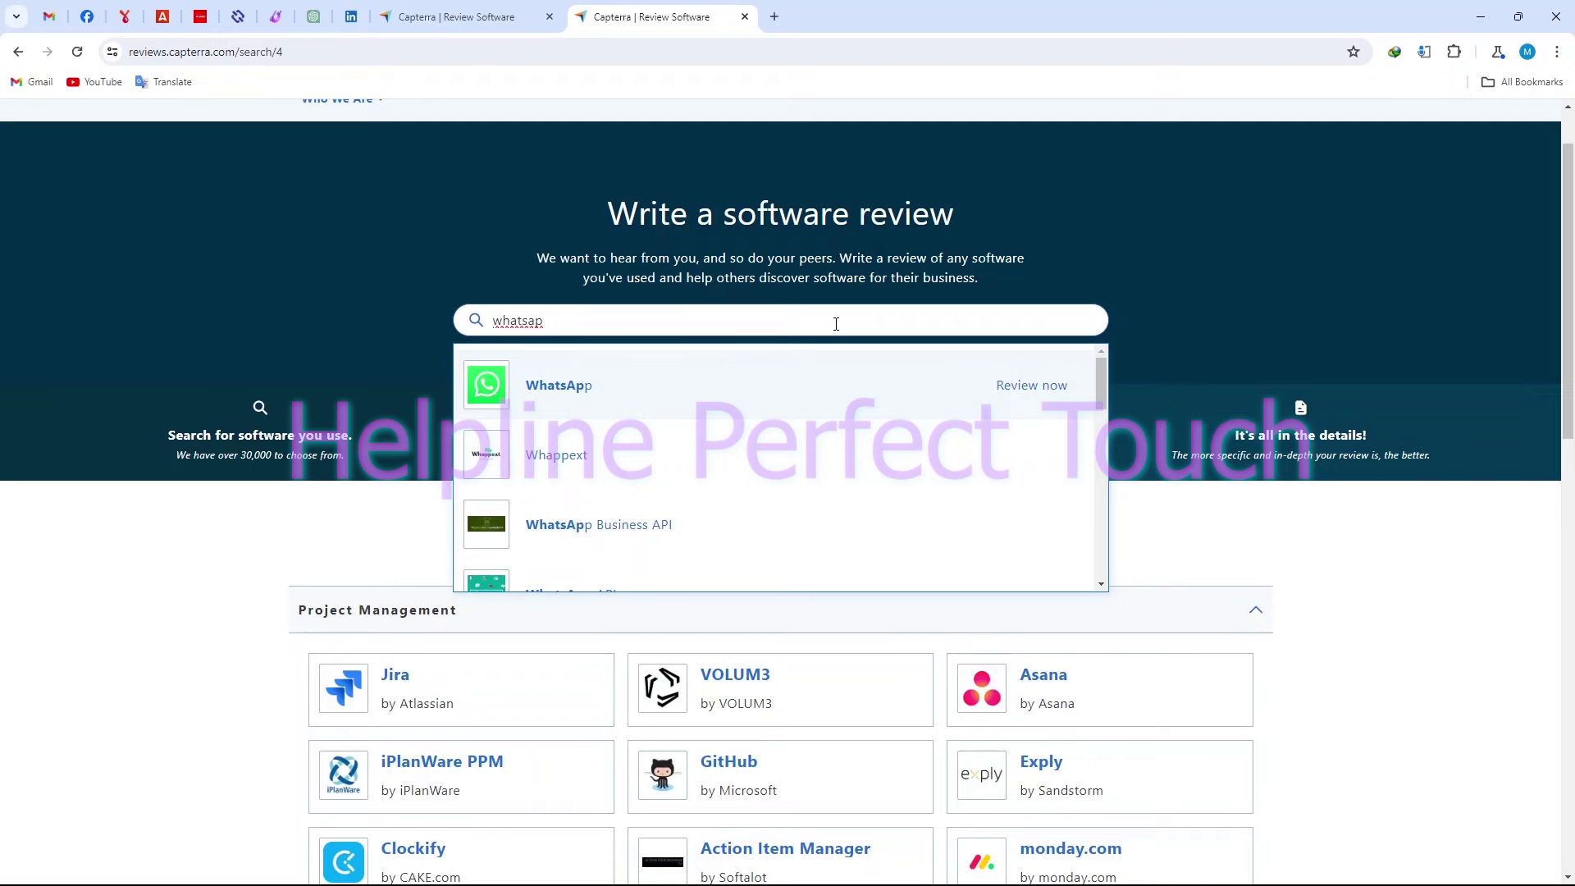
pyautogui.press('Return')
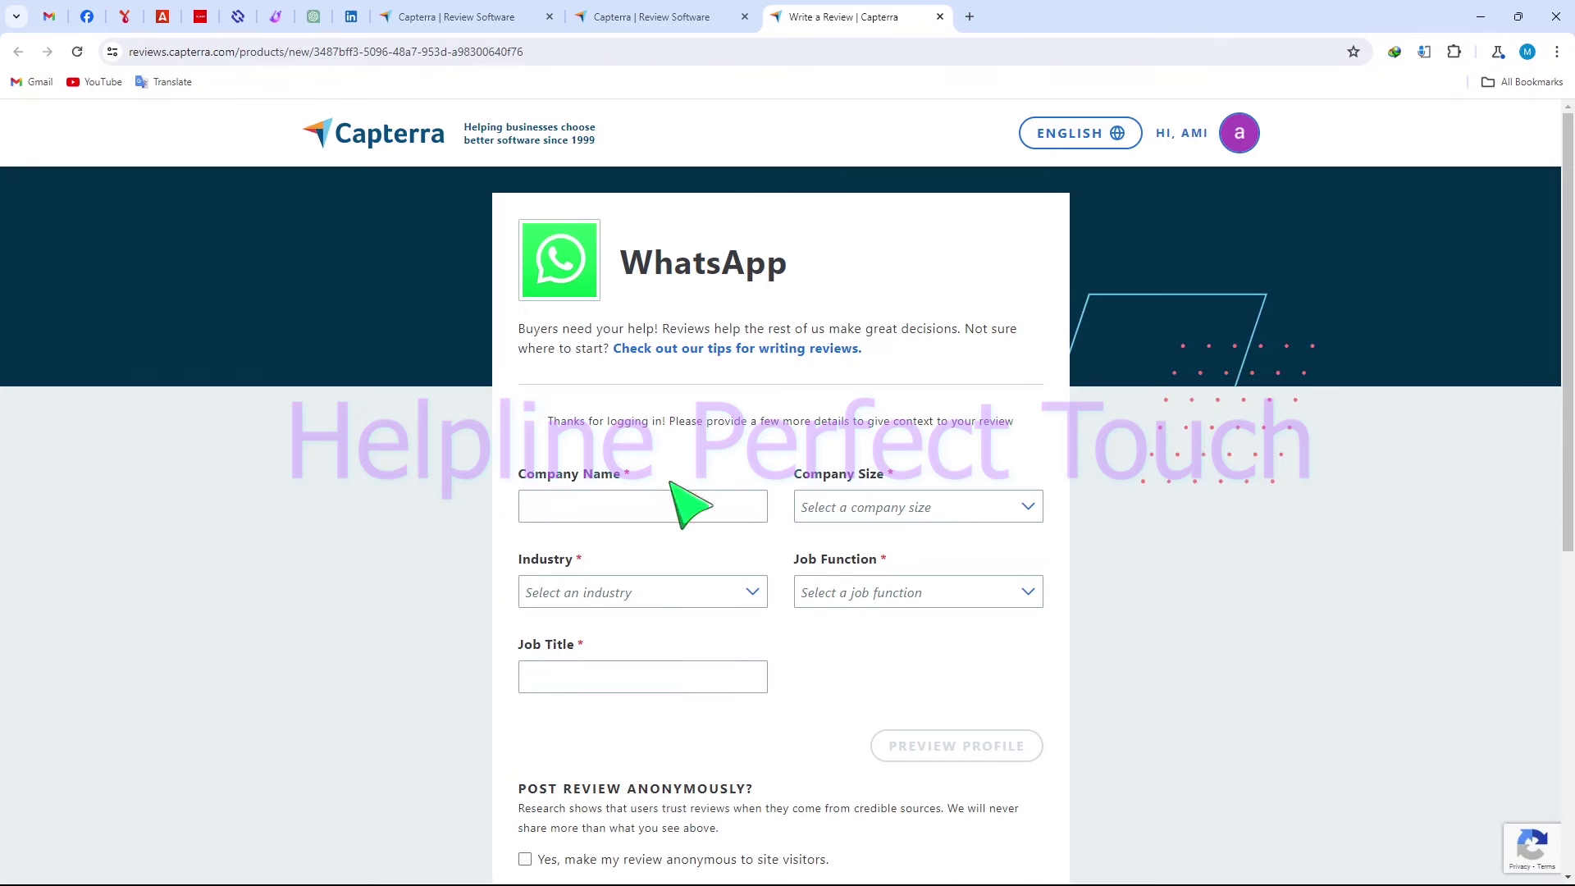
# Examine the company, usage and role questions of the WhatsApp review form without filling them in
pyautogui.click(598, 510)
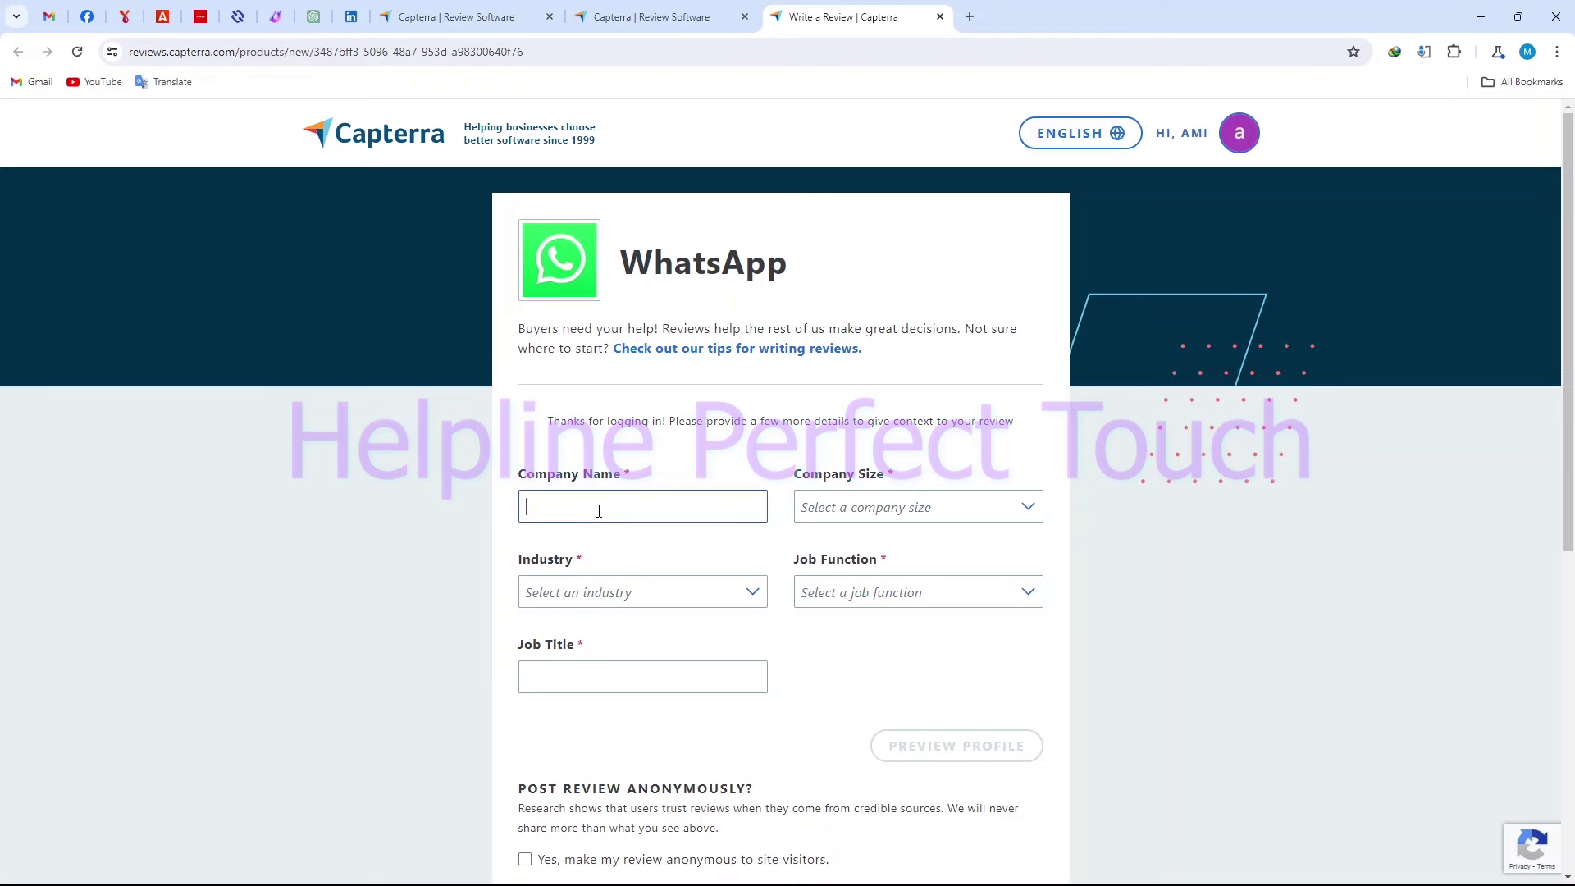
pyautogui.scroll(-7, 615, 481)
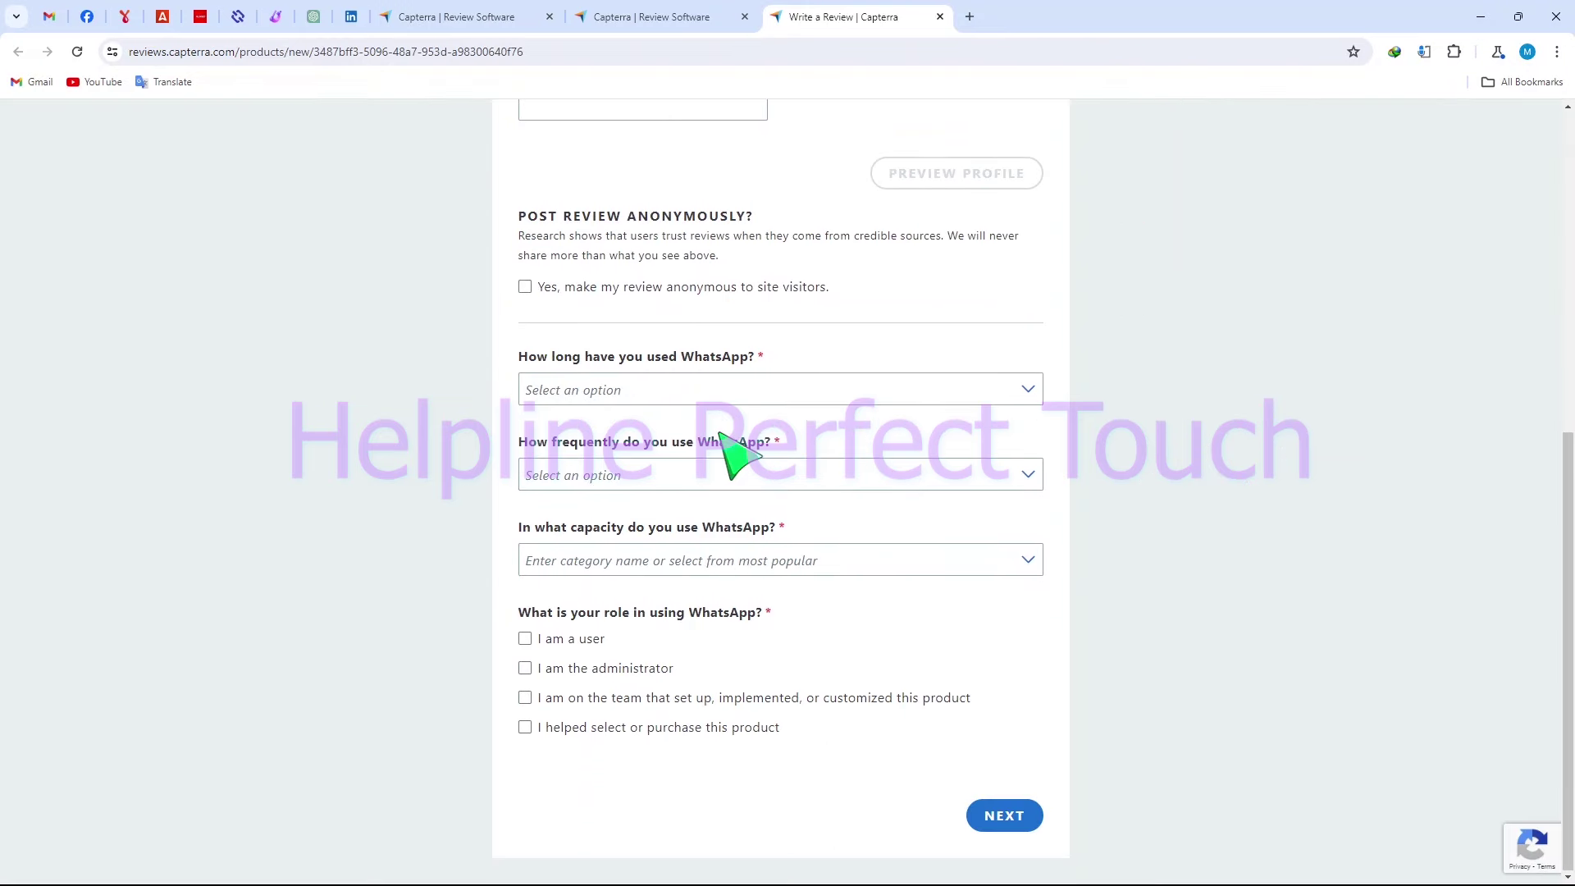
pyautogui.scroll(7, 723, 433)
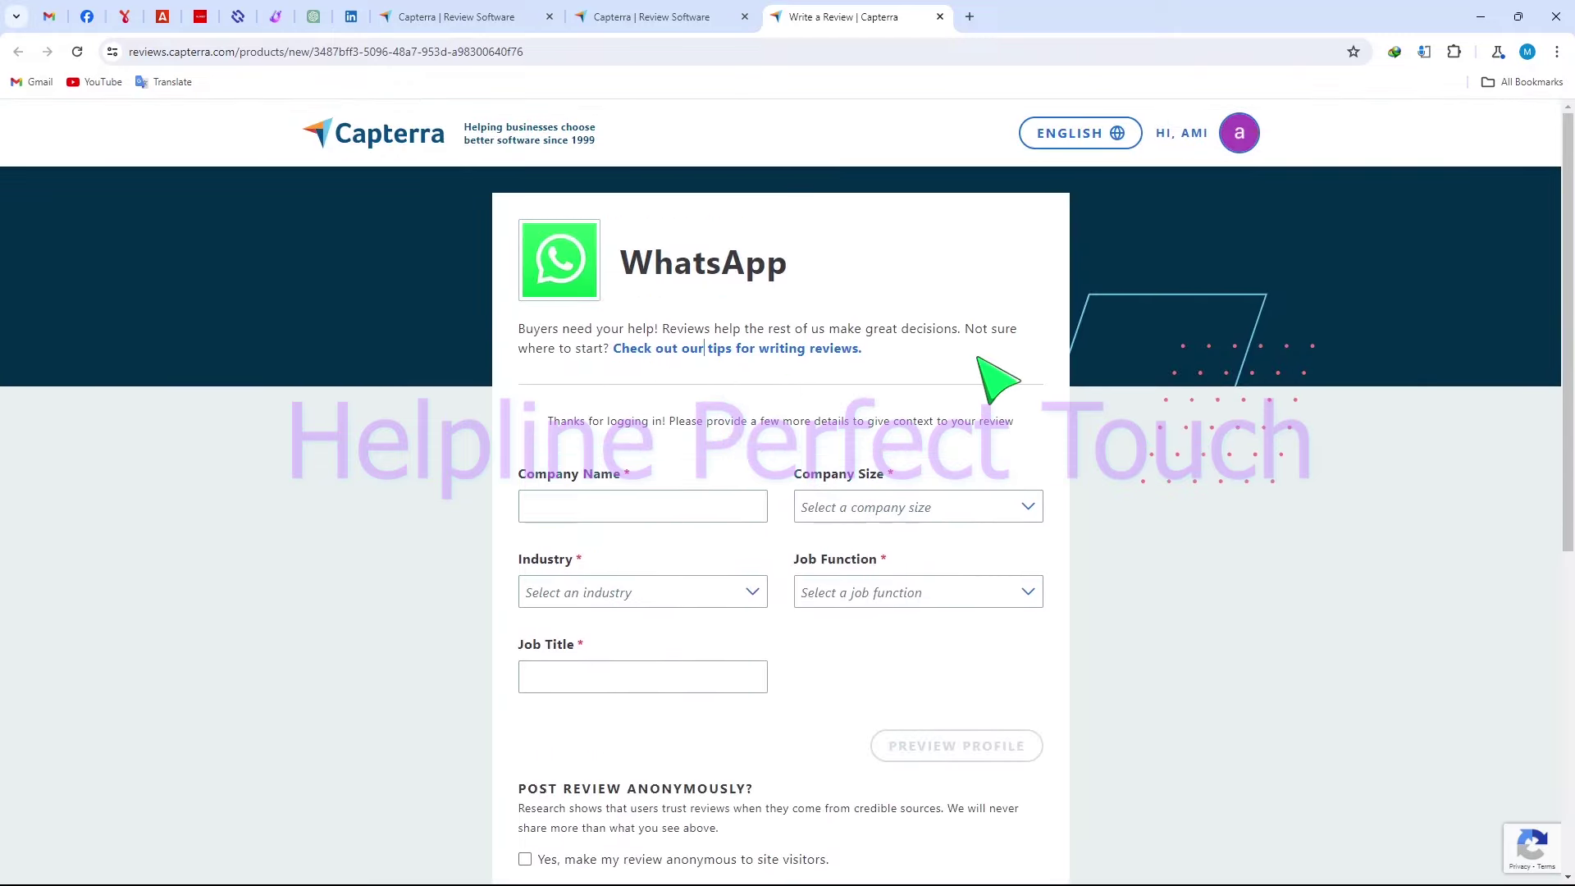
# Open the Capterra home page and close the WhatsApp review form and the product search page
pyautogui.click(386, 135)
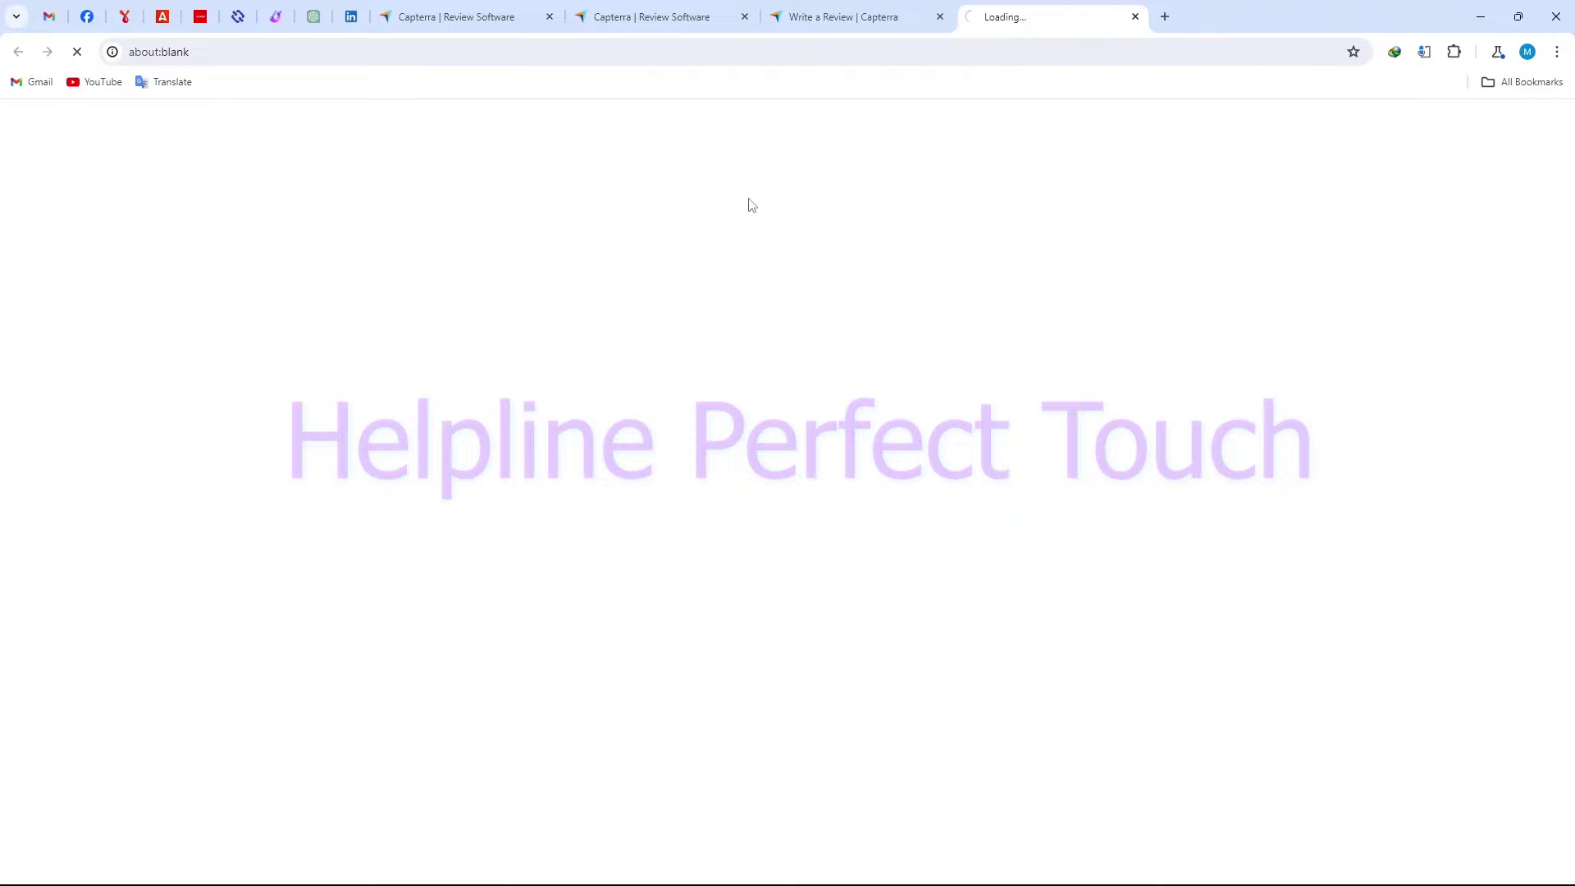
pyautogui.click(940, 17)
pyautogui.click(745, 16)
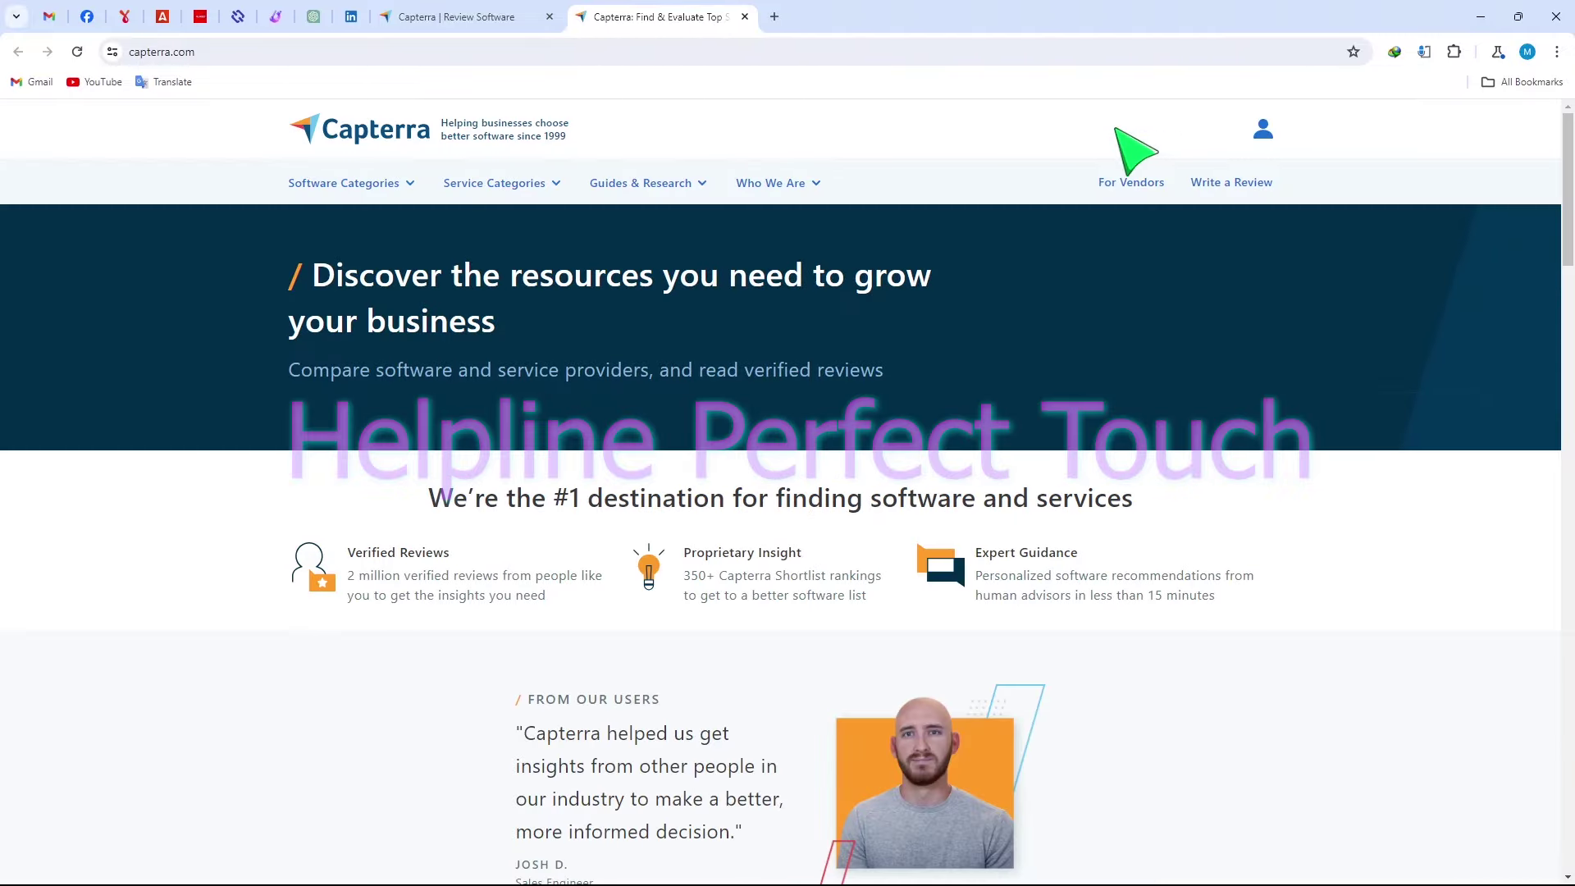
# Close the Capterra home page and return to the product search field on the software review page
pyautogui.click(537, 17)
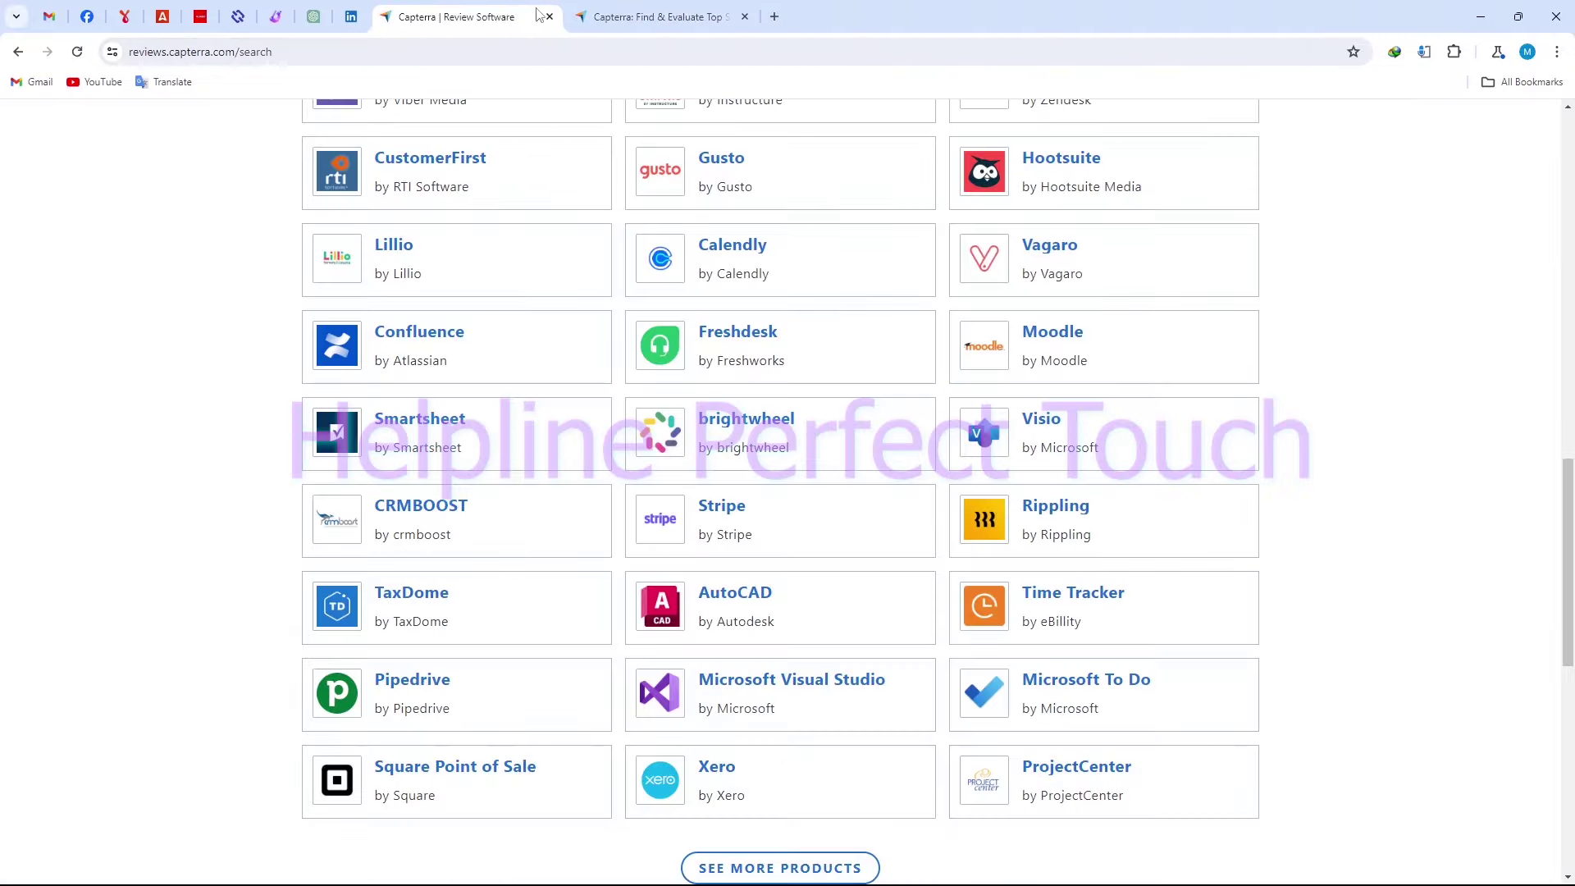
pyautogui.click(744, 16)
pyautogui.scroll(10, 838, 197)
pyautogui.scroll(5, 838, 197)
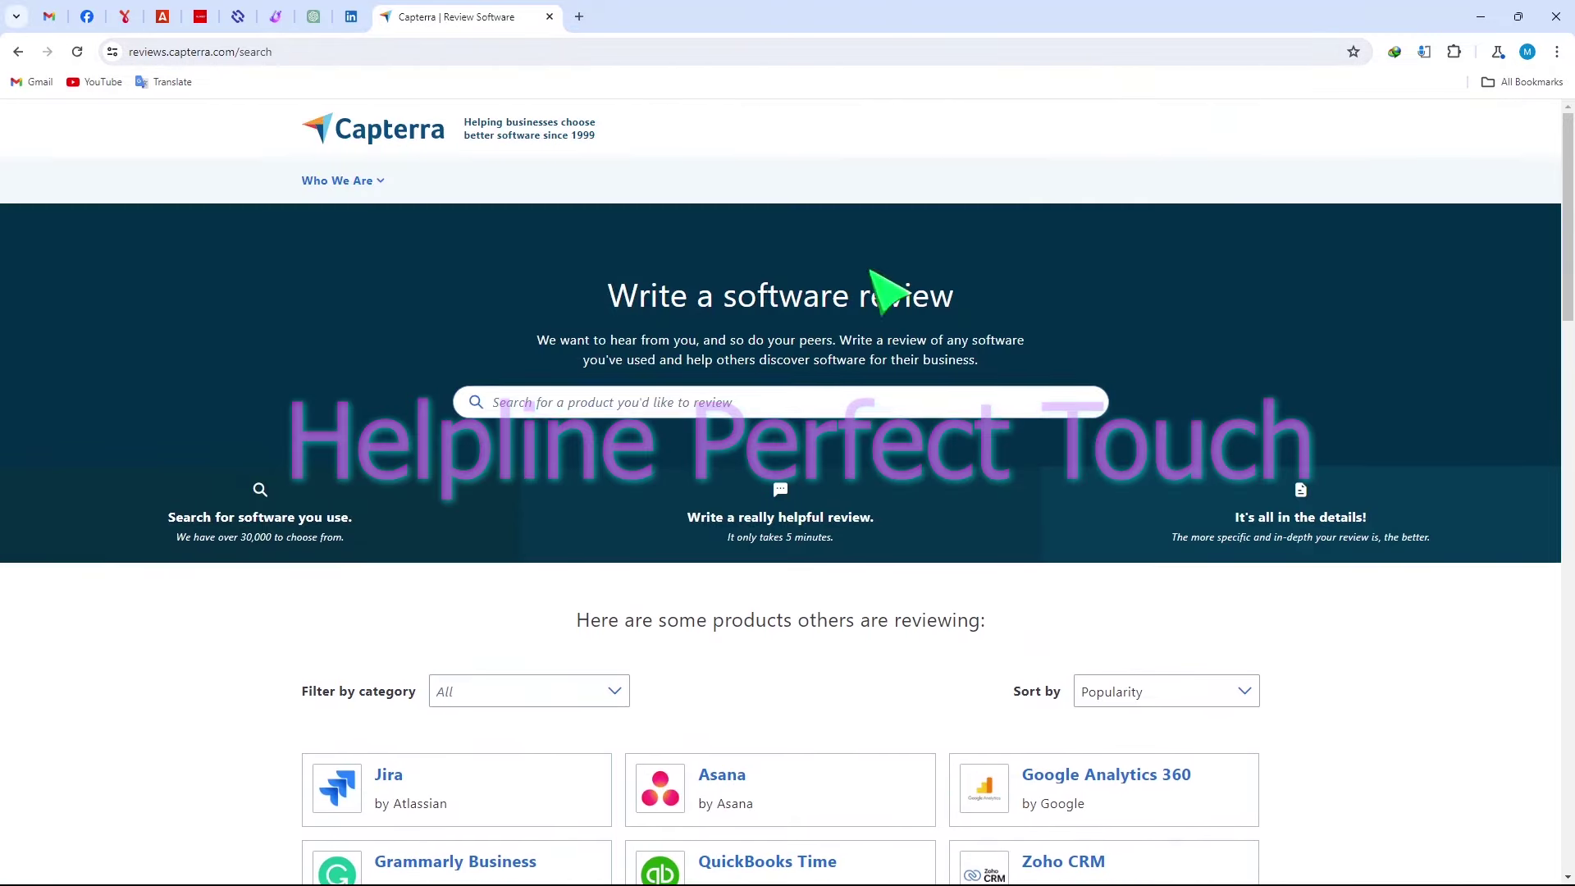
pyautogui.click(837, 405)
pyautogui.write('imo')
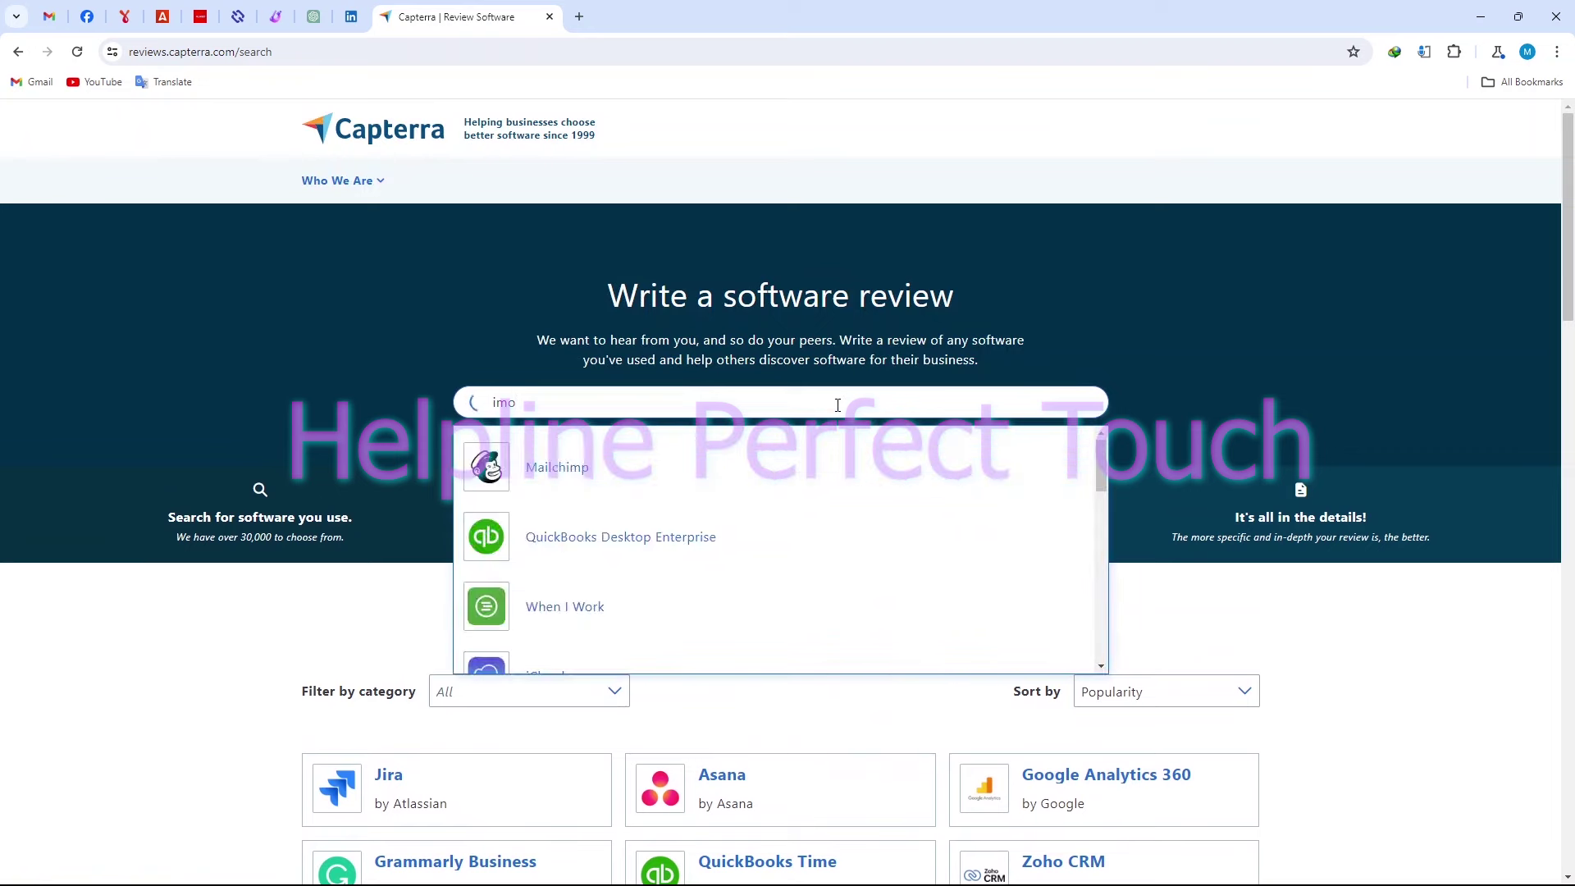
pyautogui.press('BackSpace')
pyautogui.press('BackSpace')
pyautogui.press('BackSpace')
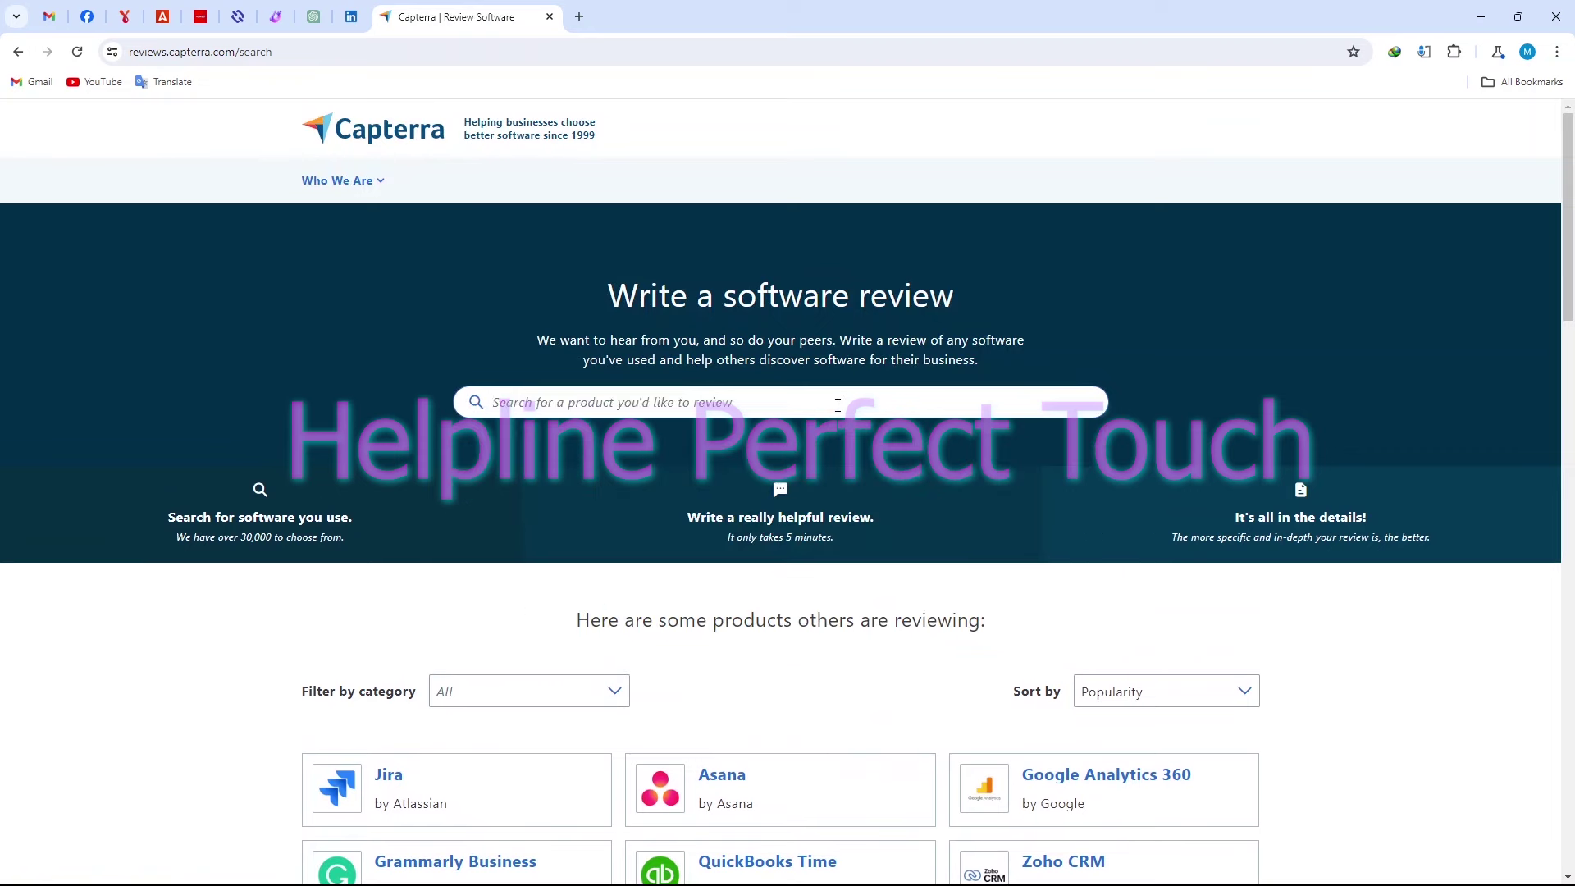
# Search for "telegram" among the products to review and open the Telegram review form
pyautogui.write('telegrt')
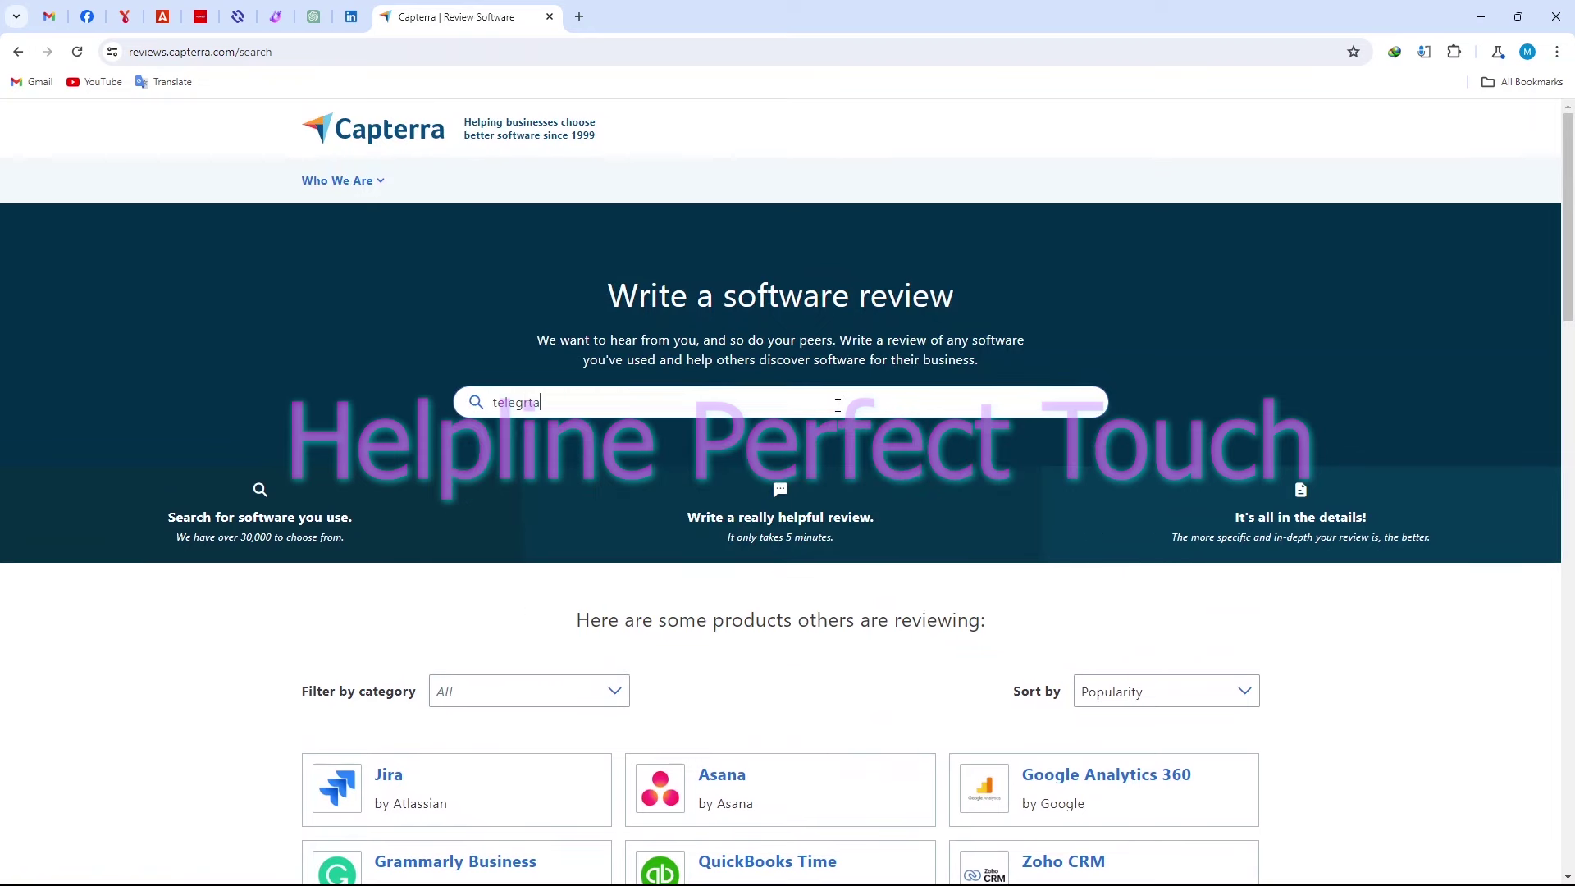
pyautogui.press('BackSpace')
pyautogui.write('am')
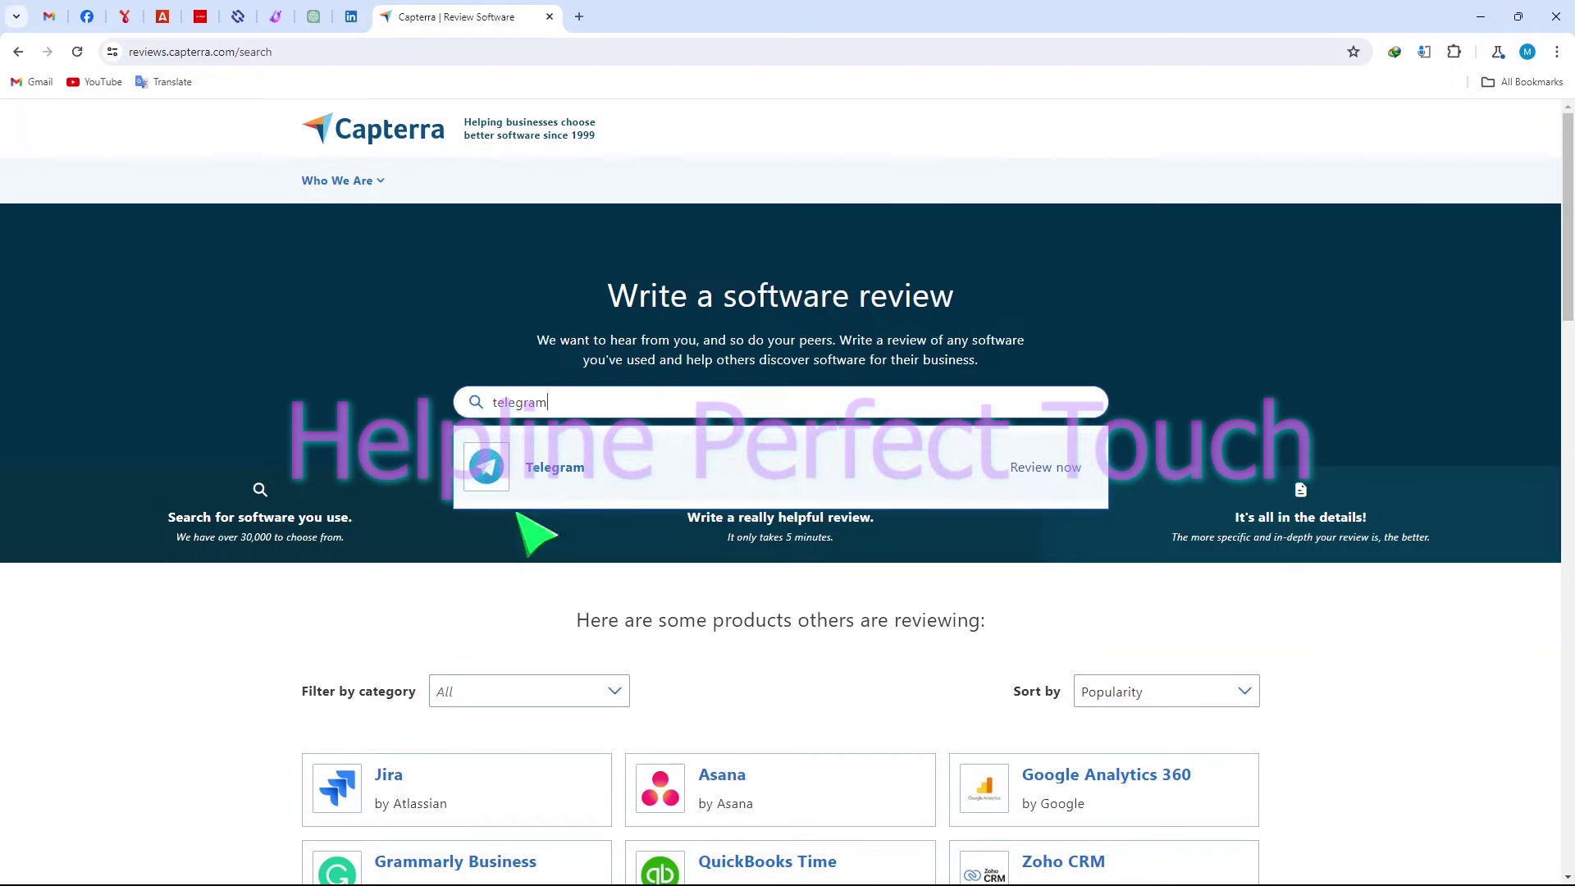
pyautogui.click(545, 488)
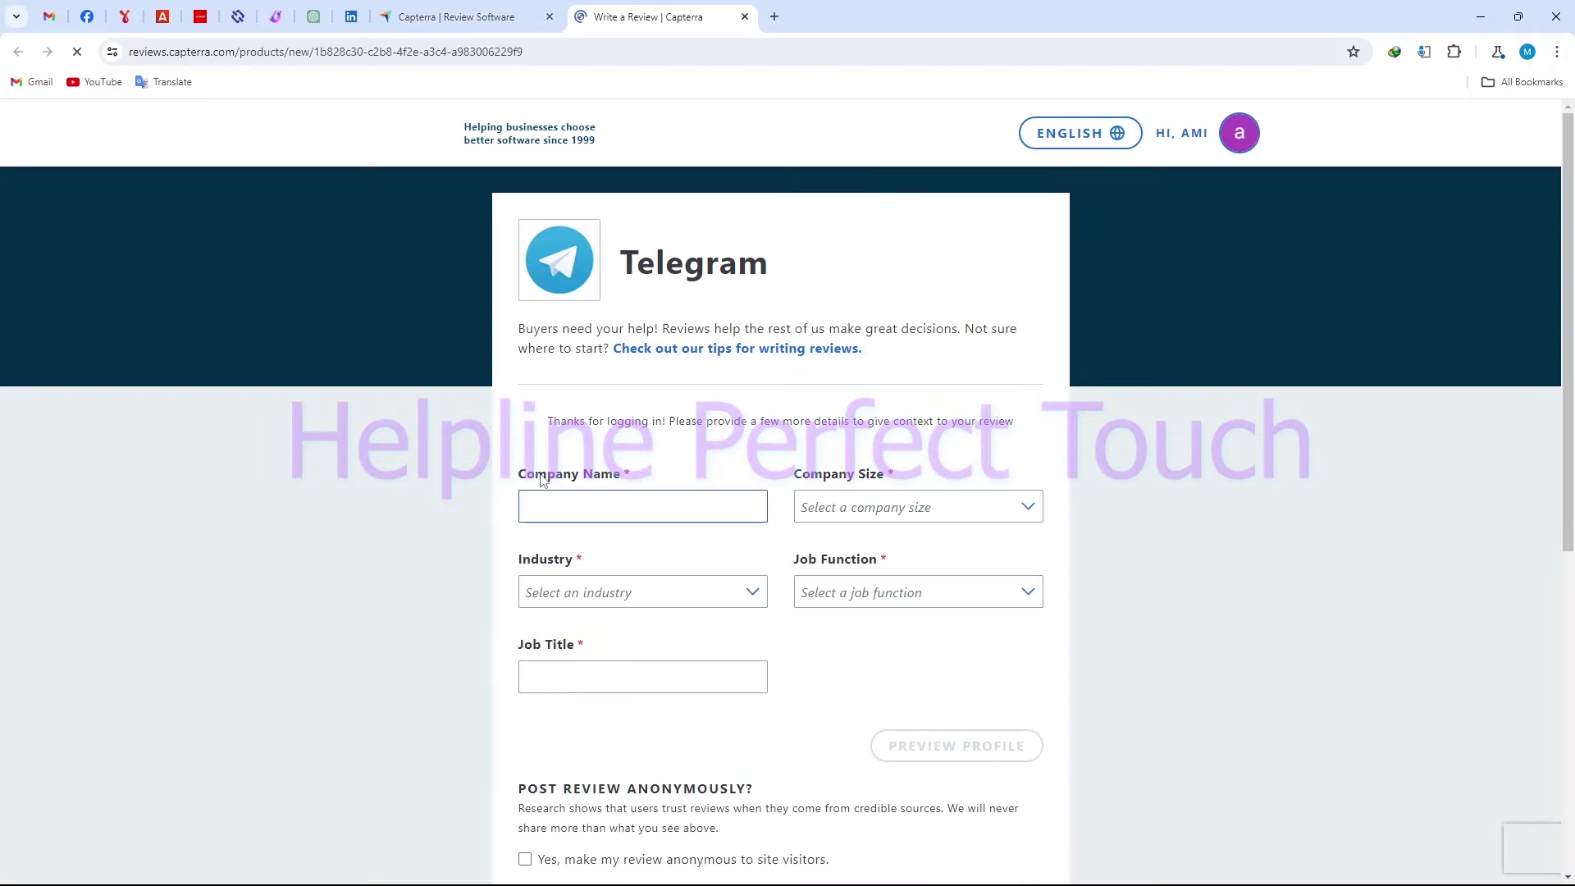
pyautogui.click(542, 480)
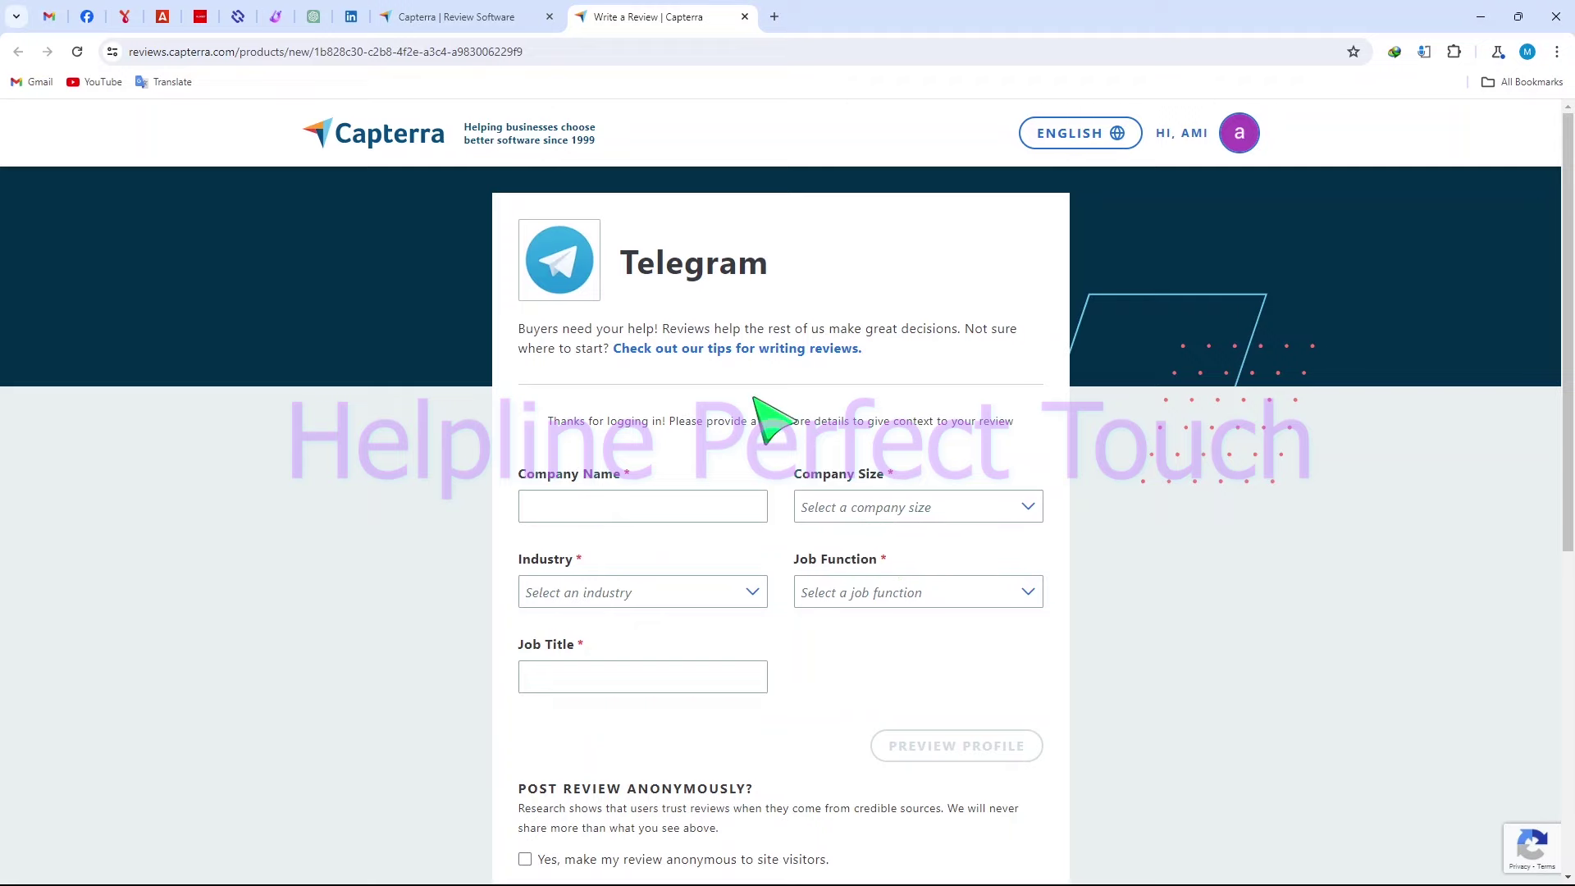
# Switch to the Gmail inbox
pyautogui.click(49, 16)
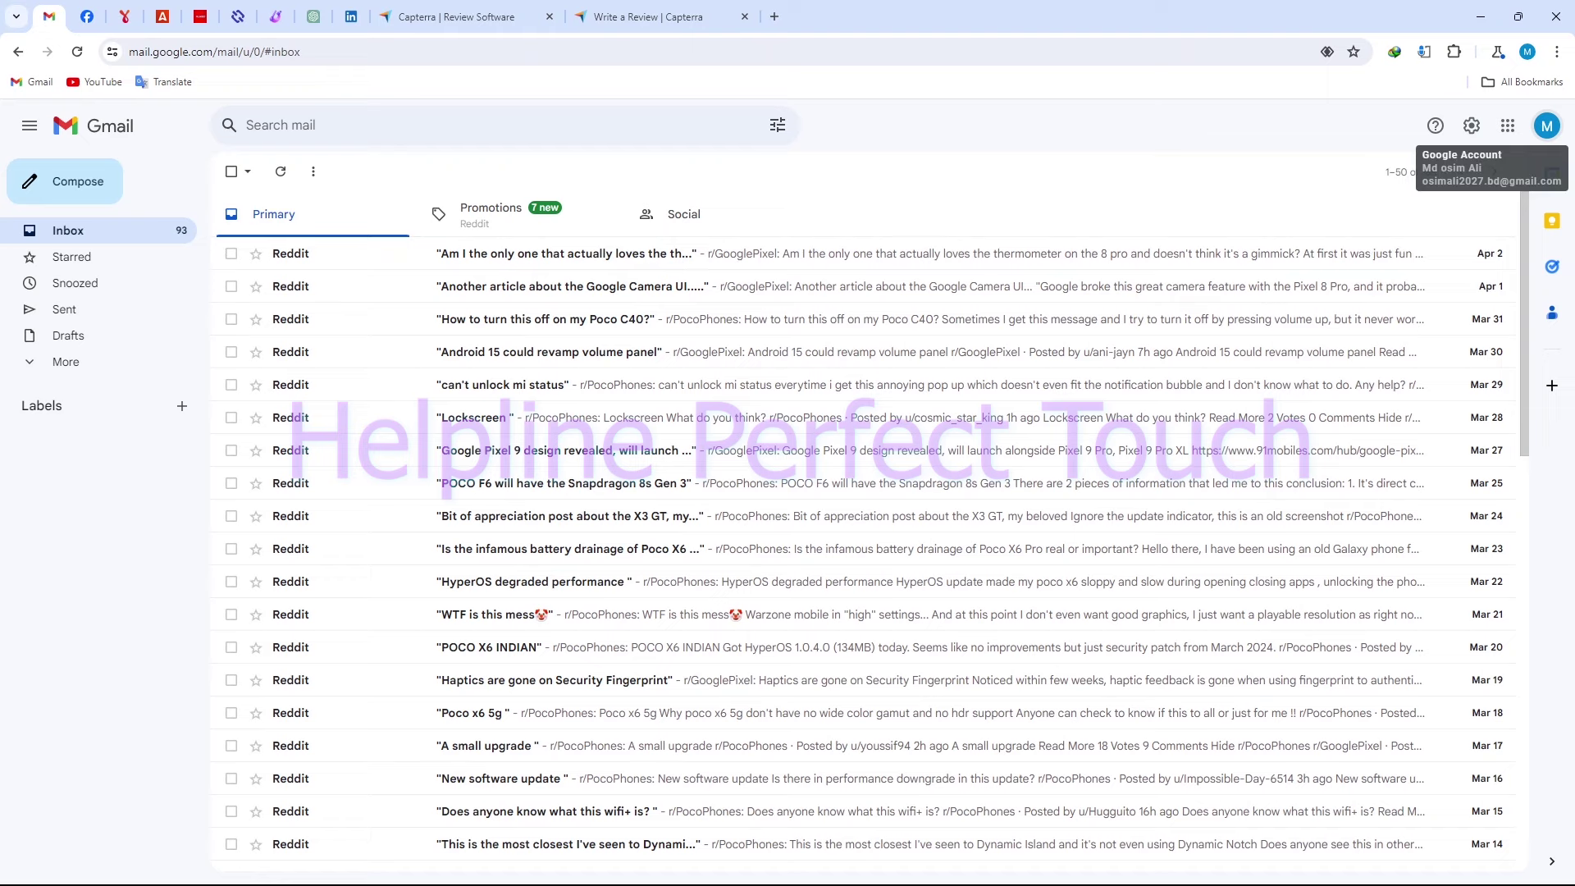